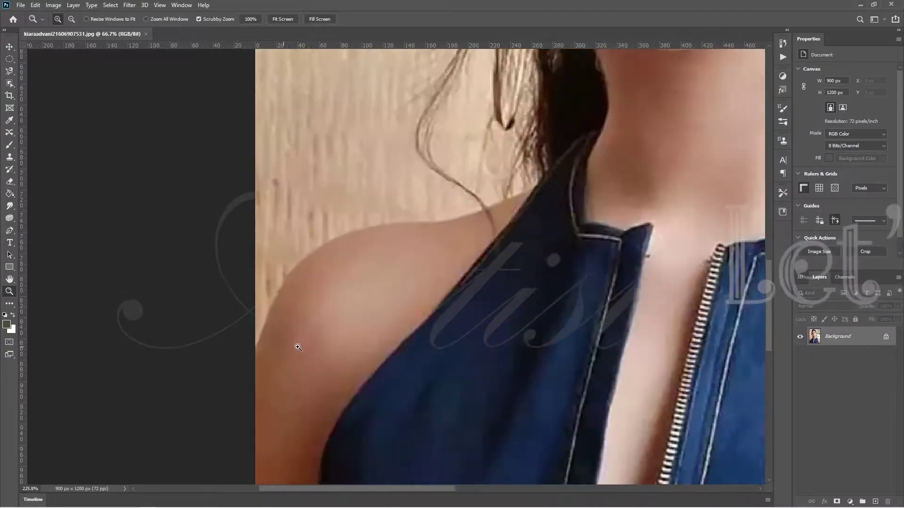
# - Start a Pen path at the left shoulder's outer edge, curving along the shoulder into the hair
pyautogui.press('p')
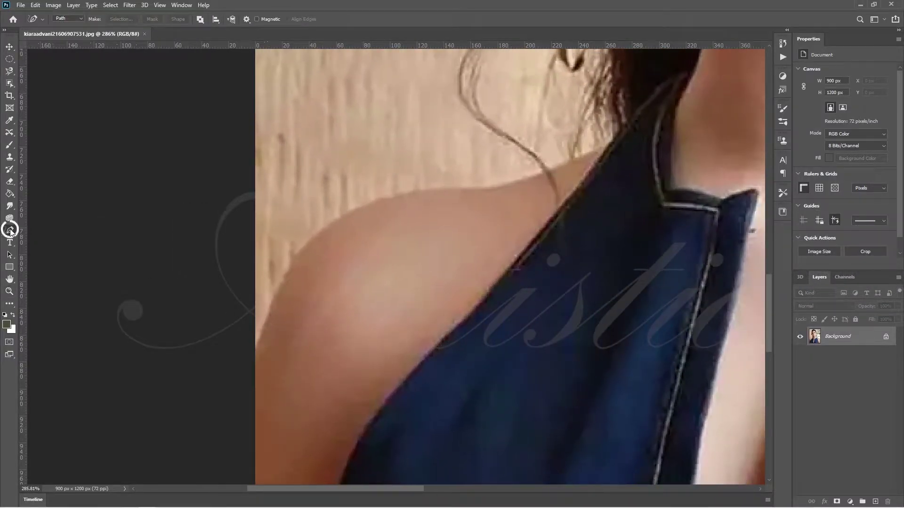
pyautogui.moveTo(10, 231); pyautogui.dragTo(47, 233)
pyautogui.moveTo(255, 347); pyautogui.dragTo(234, 382)
pyautogui.moveTo(489, 189); pyautogui.dragTo(699, 204)
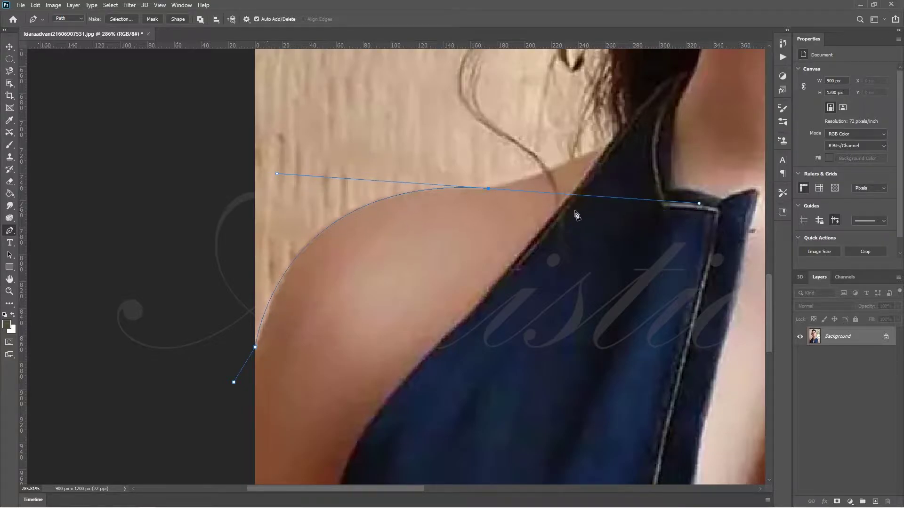
pyautogui.keyDown('alt'); pyautogui.click(489, 189); pyautogui.keyUp('alt')
pyautogui.moveTo(543, 172); pyautogui.dragTo(568, 161)
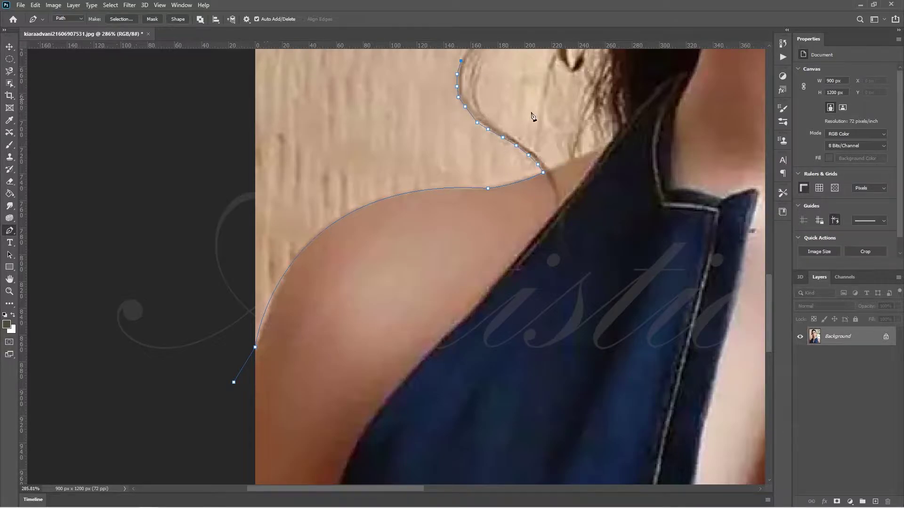
# - Continue the path along the hairline and around toward the right shoulder
pyautogui.scroll(5, 532, 117)
pyautogui.scroll(1, 471, 236)
pyautogui.scroll(4, 470, 235)
pyautogui.moveTo(449, 196); pyautogui.dragTo(468, 154)
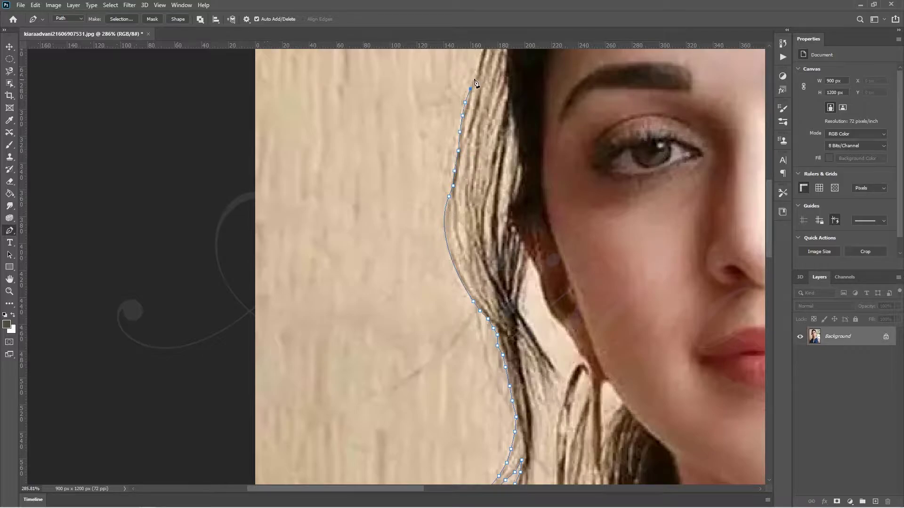
pyautogui.scroll(2, 475, 84)
pyautogui.scroll(10, 475, 84)
pyautogui.click(584, 92)
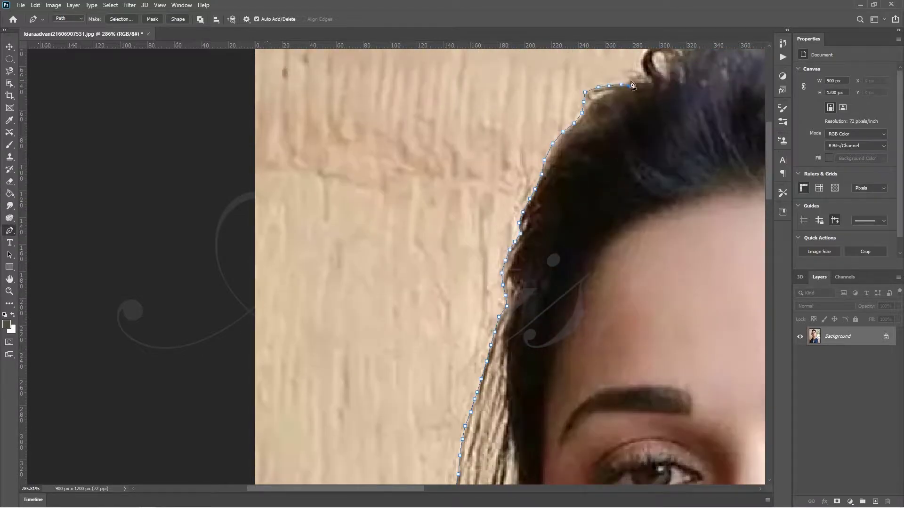
pyautogui.scroll(3, 664, 137)
pyautogui.hscroll(10, 275, 149)
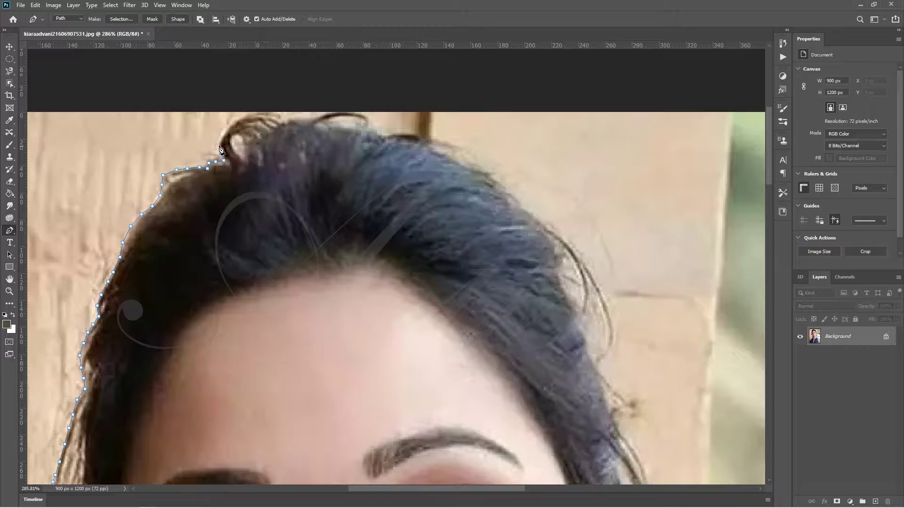
pyautogui.scroll(-5, 655, 366)
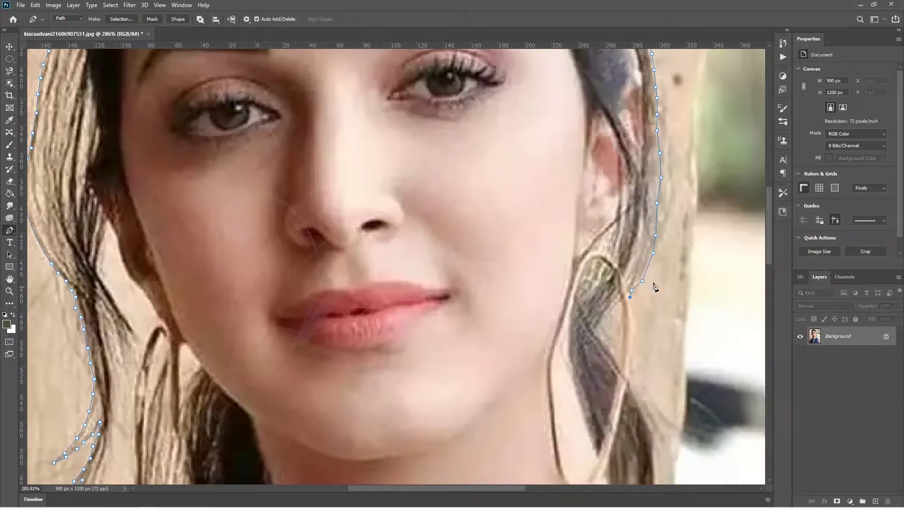
pyautogui.scroll(-2, 654, 286)
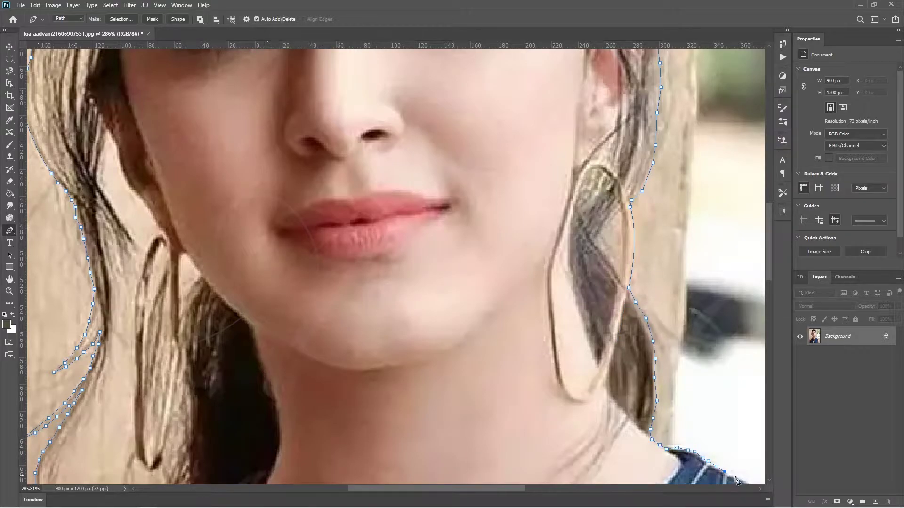
pyautogui.hscroll(10, 737, 480)
pyautogui.scroll(-9, 737, 480)
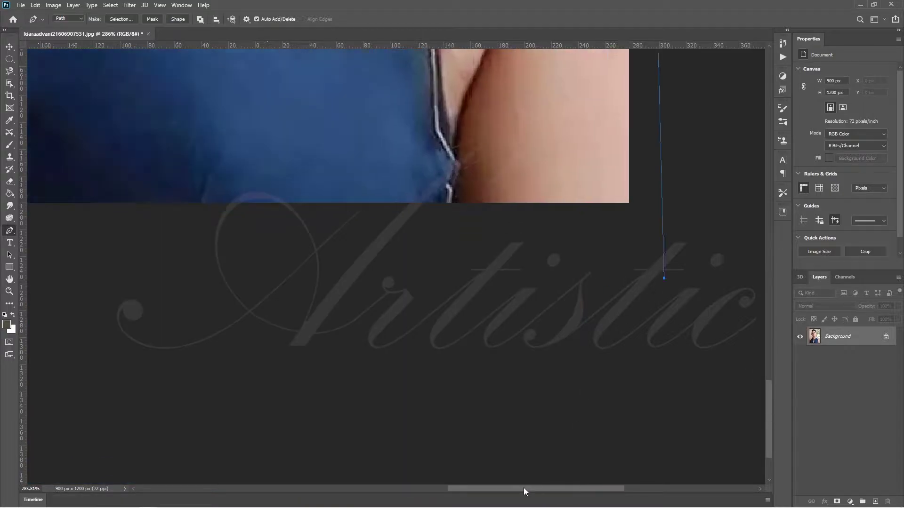
# - Load the outline as a selection, copy the woman to Layer 1, and hide Background
pyautogui.hotkey('ctrl', 'Return')
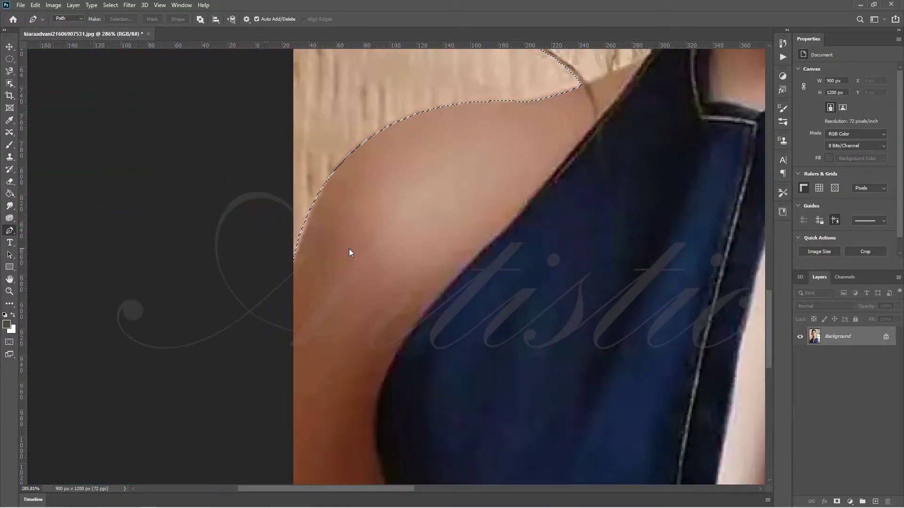
pyautogui.hotkey('ctrl', '0')
pyautogui.hotkey('ctrl', 'j')
pyautogui.click(801, 356)
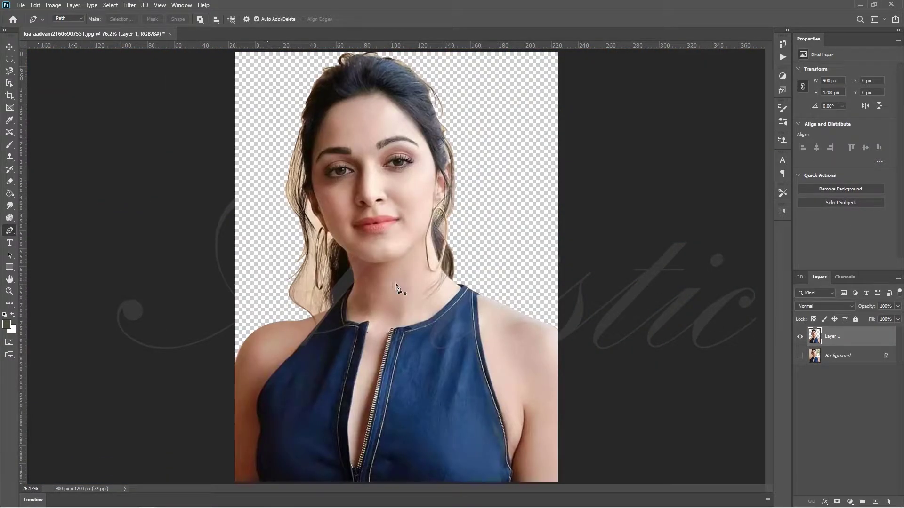
pyautogui.scroll(3, 400, 297)
pyautogui.scroll(5, 373, 318)
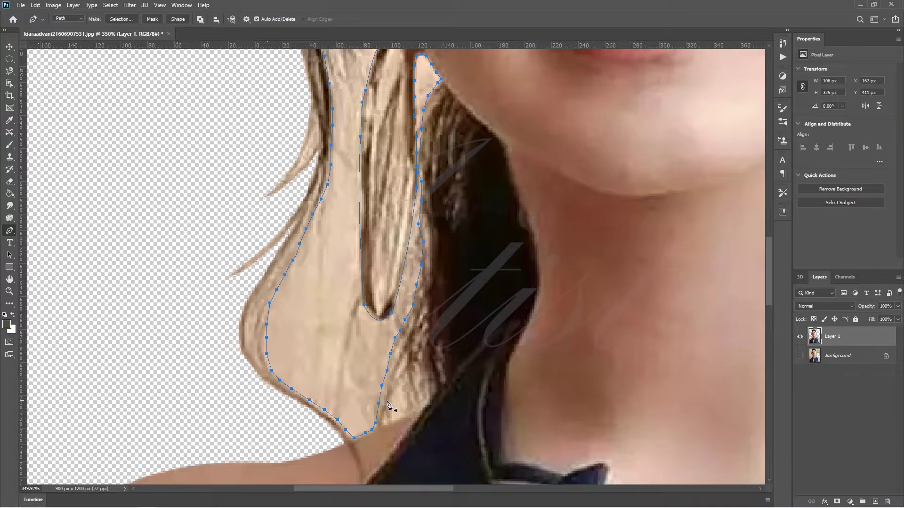
# - Select the traced hair-gap path and clear its background
pyautogui.hotkey('ctrl', 'Return')
pyautogui.hotkey('ctrl', '0')
pyautogui.scroll(5, 325, 200)
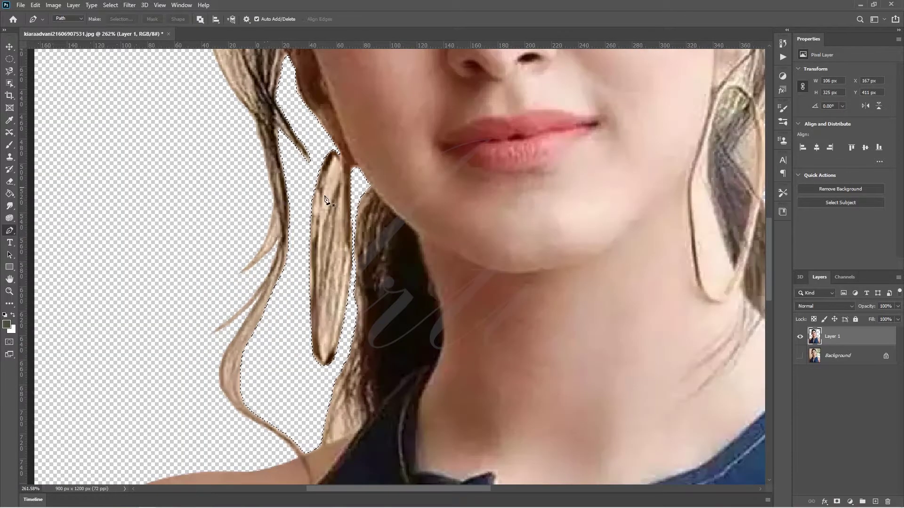
# - Trace the inside of the left earring loop and delete the background there
pyautogui.click(327, 357)
pyautogui.moveTo(341, 256); pyautogui.dragTo(344, 203)
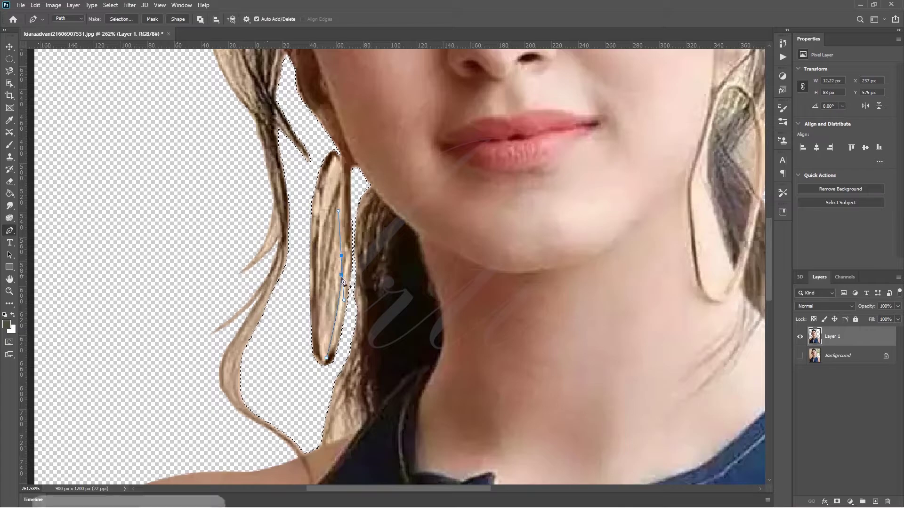
pyautogui.moveTo(344, 254); pyautogui.dragTo(341, 276)
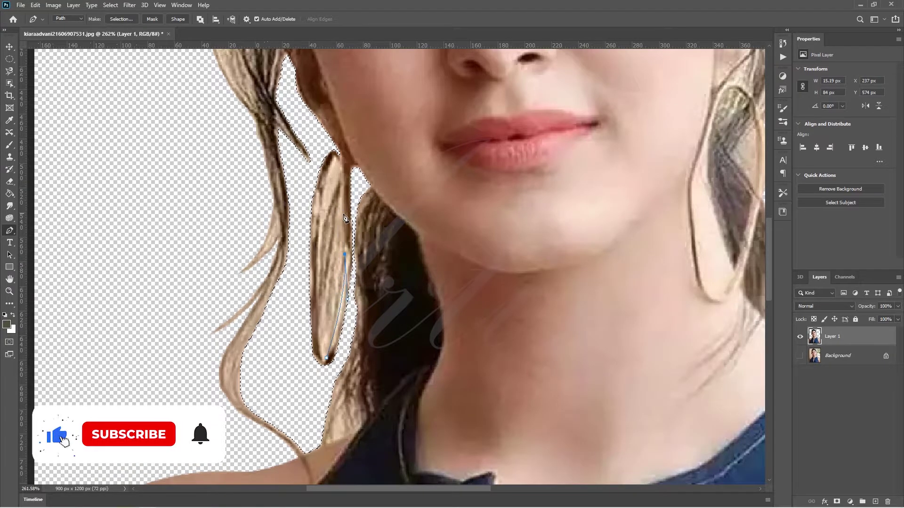
pyautogui.moveTo(333, 152); pyautogui.dragTo(320, 197)
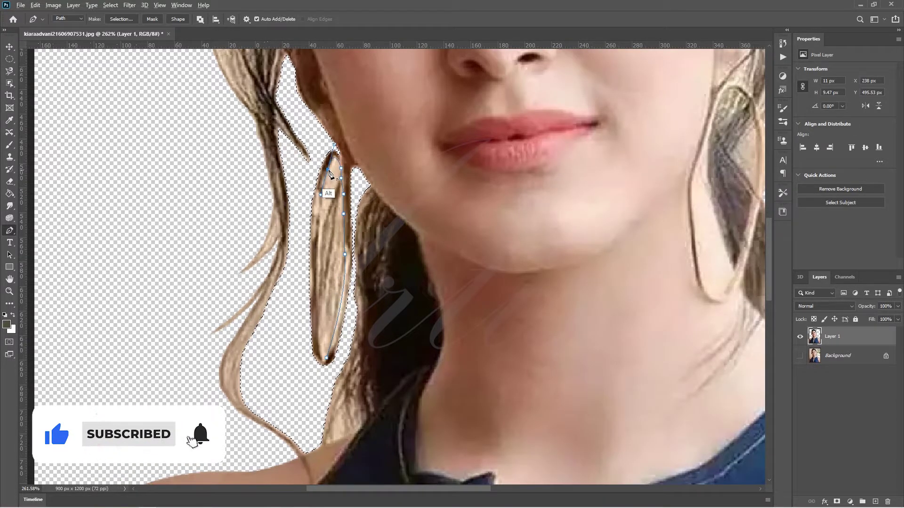
pyautogui.click(321, 205)
pyautogui.click(318, 232)
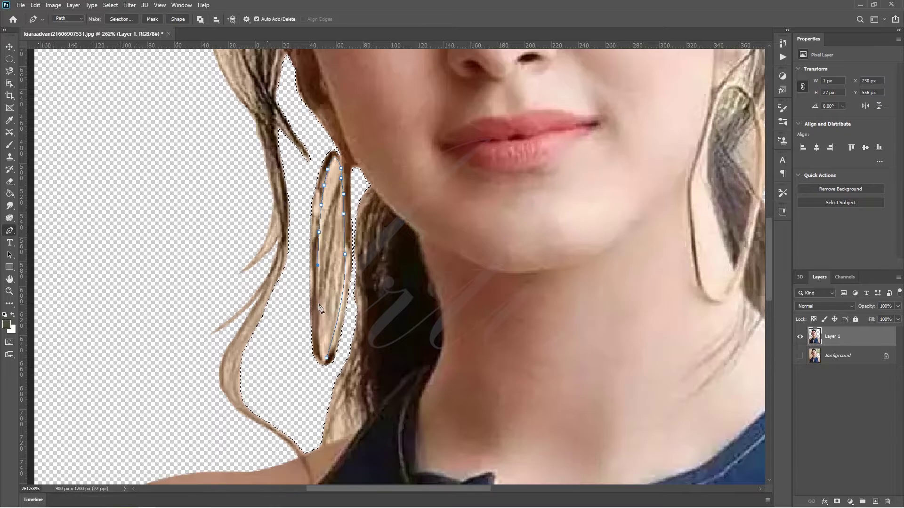
pyautogui.click(318, 266)
pyautogui.click(320, 305)
pyautogui.click(320, 336)
pyautogui.click(320, 352)
pyautogui.hotkey('ctrl', 'Return')
pyautogui.press('Delete')
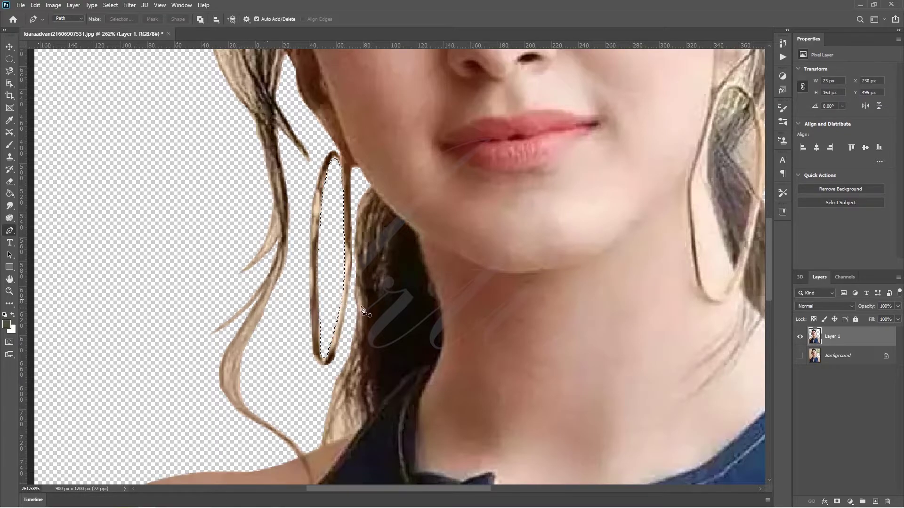
# - Trace another background gap near the top of the hair and select it
pyautogui.moveTo(340, 438); pyautogui.dragTo(347, 436)
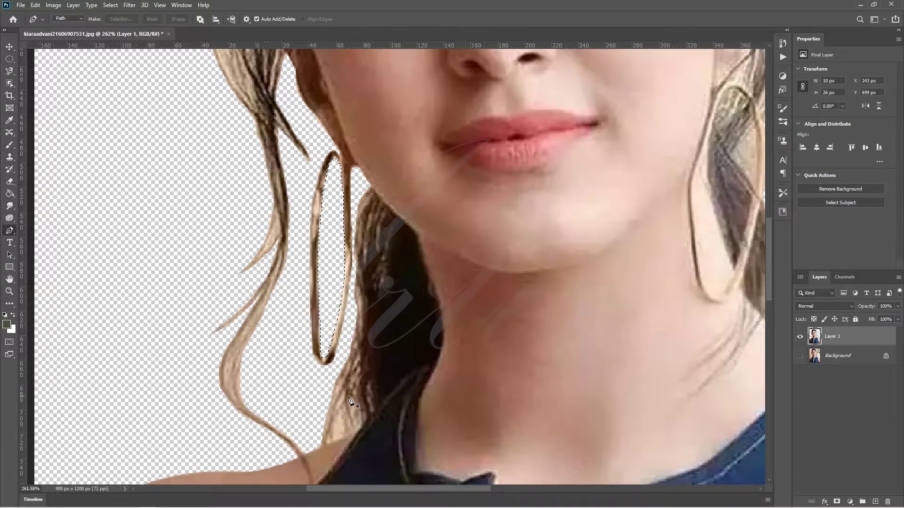
pyautogui.scroll(10, 405, 188)
pyautogui.click(408, 160)
pyautogui.hotkey('ctrl', 'Return')
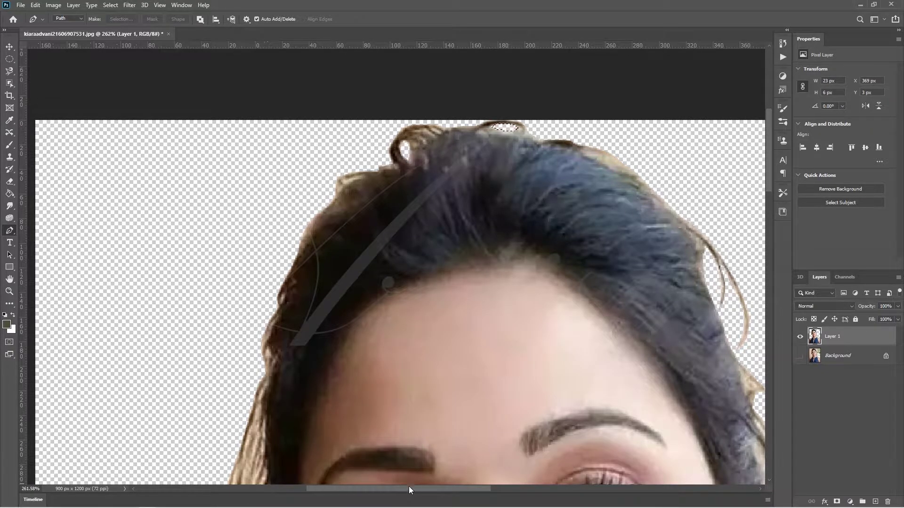
pyautogui.hscroll(6, 627, 328)
pyautogui.scroll(-6, 761, 250)
pyautogui.scroll(-3, 452, 217)
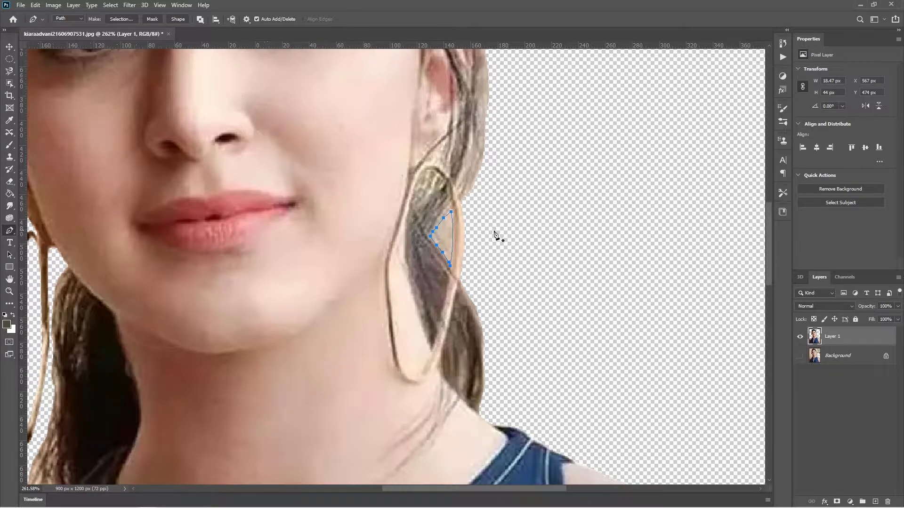
pyautogui.scroll(-5, 761, 306)
pyautogui.hotkey('ctrl', '0')
# - Create a new 1920 × 1080 document, drag the cut-out into it, and scale it to canvas height
pyautogui.press('v')
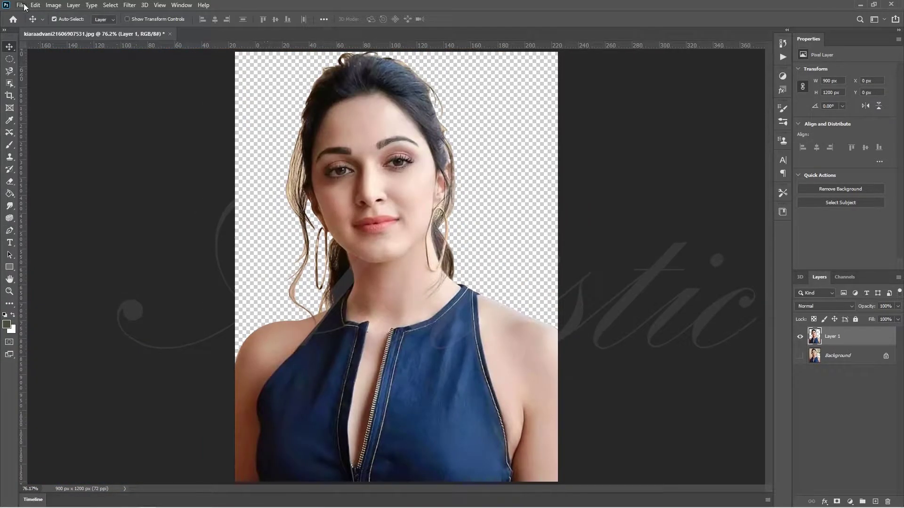
pyautogui.click(23, 7)
pyautogui.click(28, 17)
pyautogui.click(535, 323)
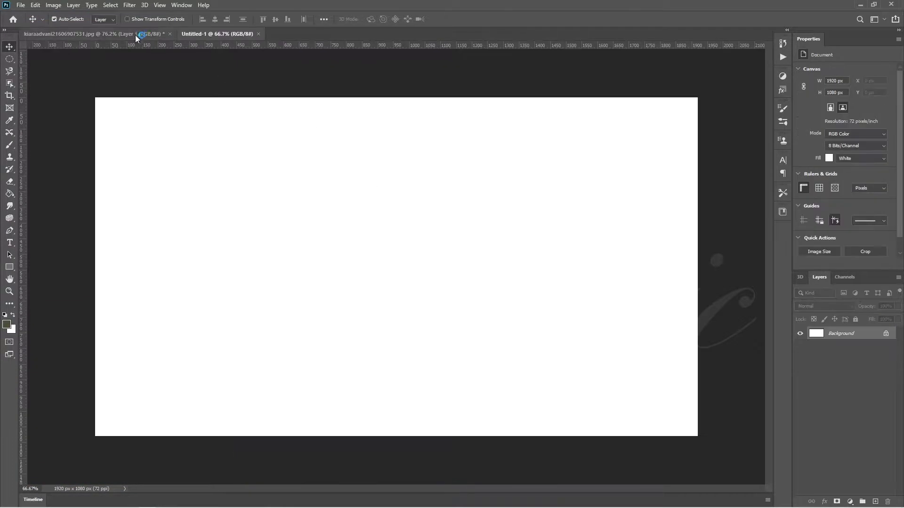
pyautogui.click(137, 34)
pyautogui.moveTo(373, 250)
pyautogui.mouseDown()
pyautogui.moveTo(403, 276)
pyautogui.moveTo(413, 262)
pyautogui.mouseUp()
pyautogui.hotkey('ctrl', 't')
pyautogui.moveTo(402, 60); pyautogui.dragTo(398, 123)
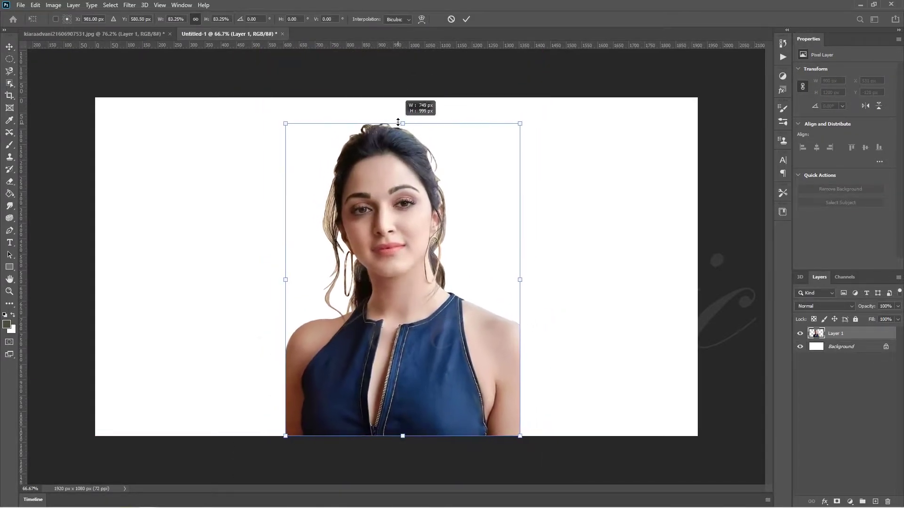
pyautogui.click(466, 19)
# - Duplicate and hide the original portrait layer, add an empty 'BG' layer, and keep the top layer 'Image'
pyautogui.click(886, 347)
pyautogui.hotkey('ctrl', 'j')
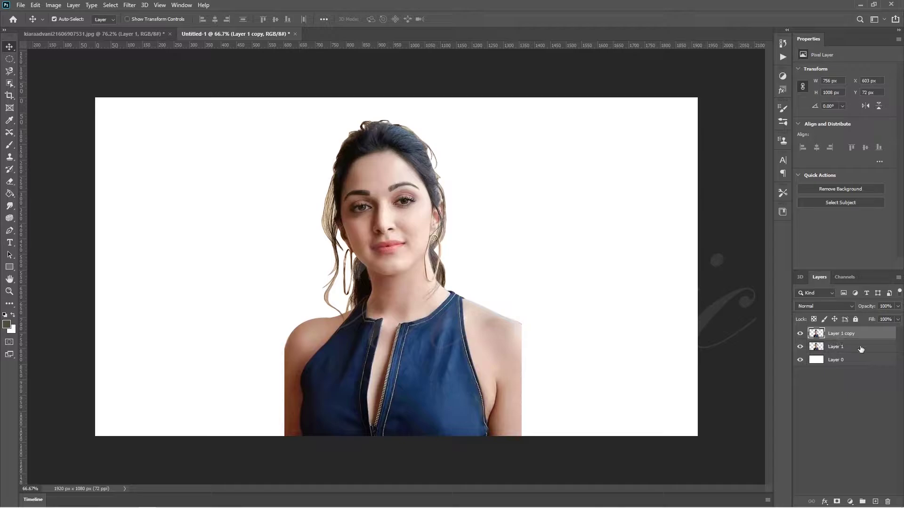
pyautogui.moveTo(860, 349); pyautogui.dragTo(847, 374)
pyautogui.click(800, 373)
pyautogui.click(876, 501)
pyautogui.doubleClick(836, 346)
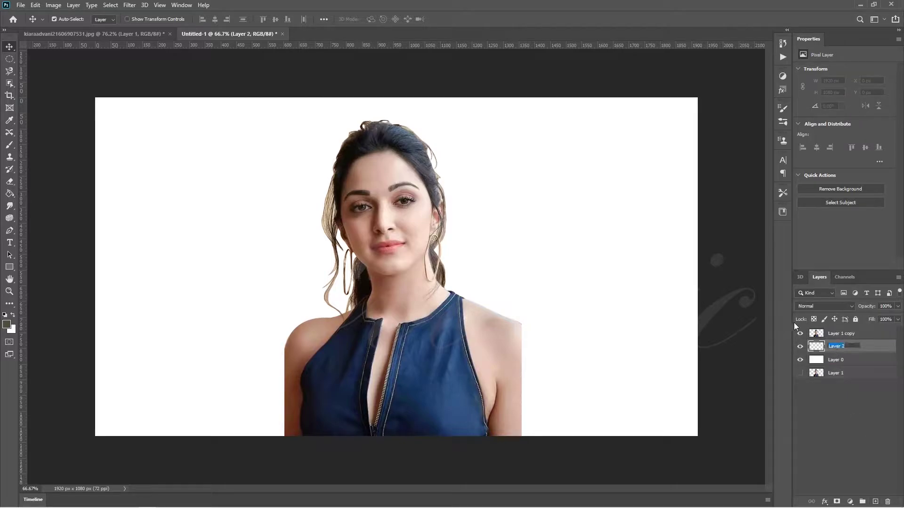
pyautogui.write('BG')
pyautogui.hotkey('shift', 'Tab')
pyautogui.write('Image')
pyautogui.press('Return')
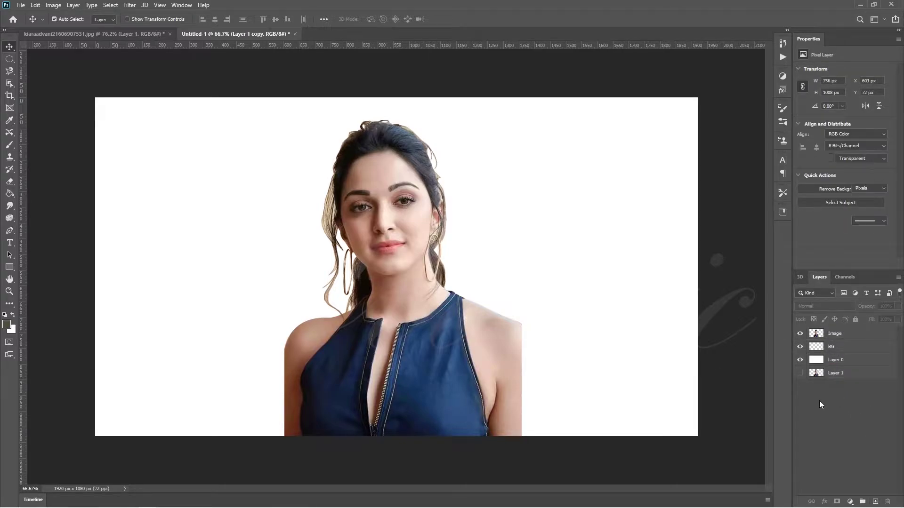
# - Apply Unsharp Mask with amount 109, radius 22.7 pixels and threshold 24 to the Image layer
pyautogui.click(124, 7)
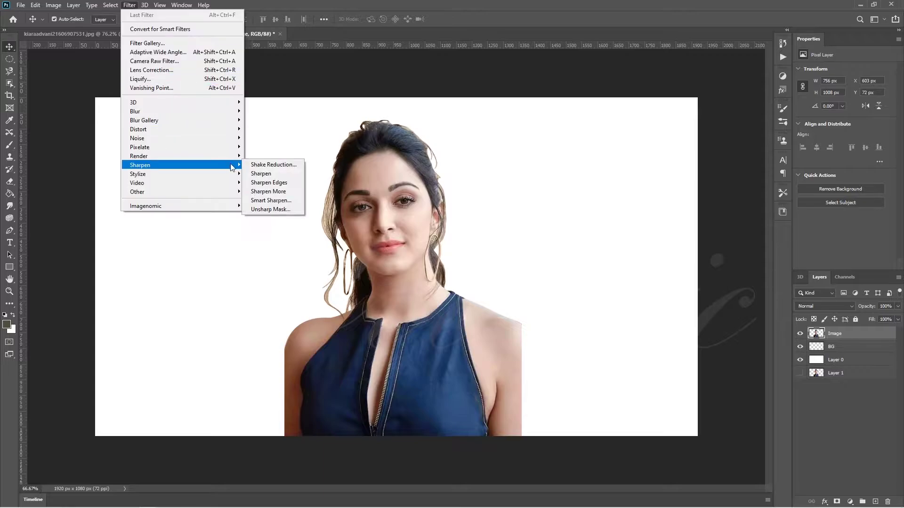
pyautogui.click(271, 212)
pyautogui.moveTo(612, 261); pyautogui.dragTo(636, 261)
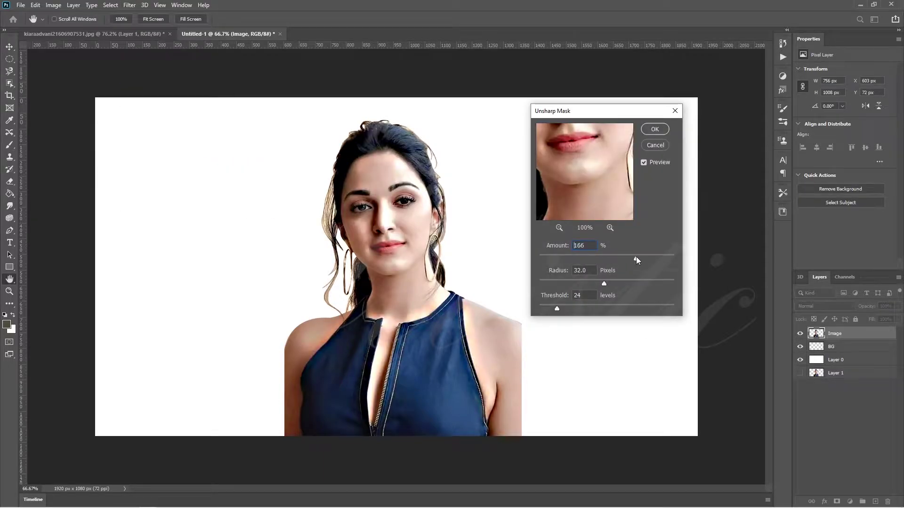
pyautogui.moveTo(594, 284)
pyautogui.mouseDown()
pyautogui.moveTo(583, 284)
pyautogui.moveTo(597, 285)
pyautogui.mouseUp()
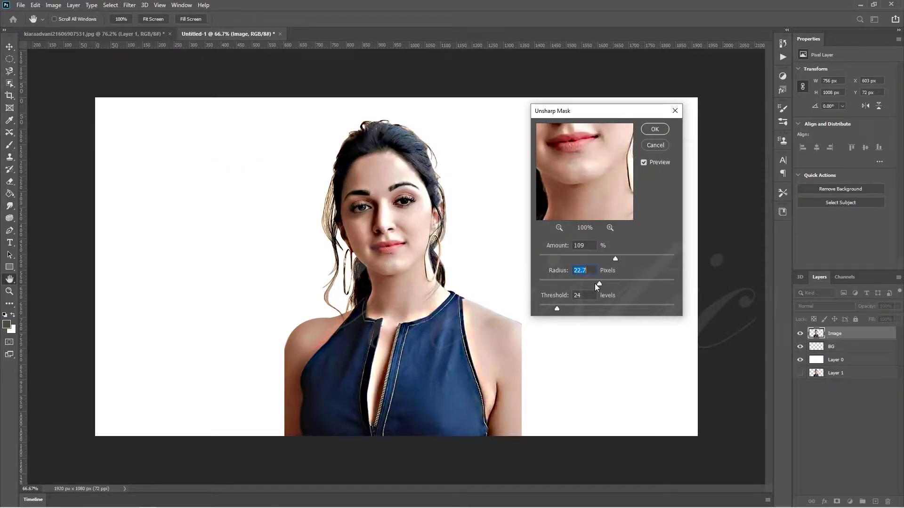
pyautogui.click(654, 129)
pyautogui.click(840, 347)
# - Fill the BG layer with olive green using the Paint Bucket
pyautogui.press('g')
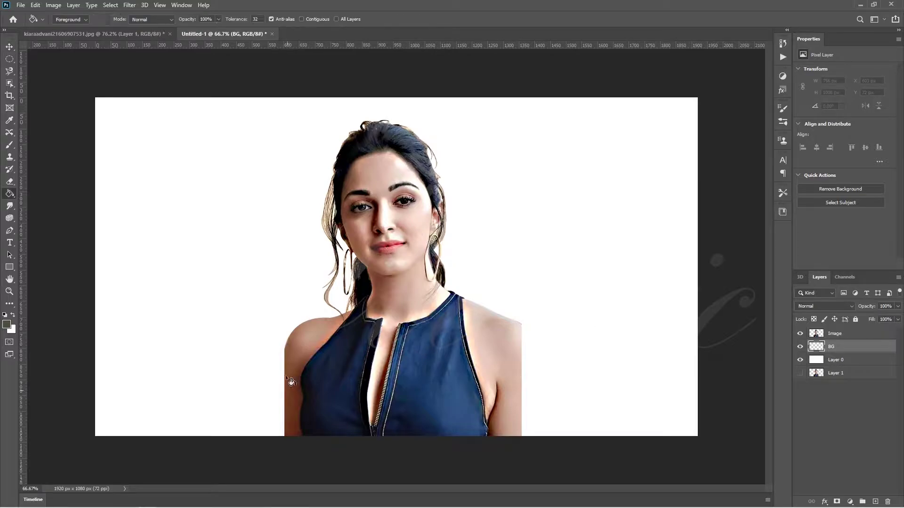
pyautogui.click(7, 324)
pyautogui.click(69, 218)
pyautogui.click(222, 132)
pyautogui.click(203, 234)
pyautogui.click(835, 333)
# - Raise the Yellows saturation with a clipped Hue/Saturation layer merged into the portrait
pyautogui.click(783, 75)
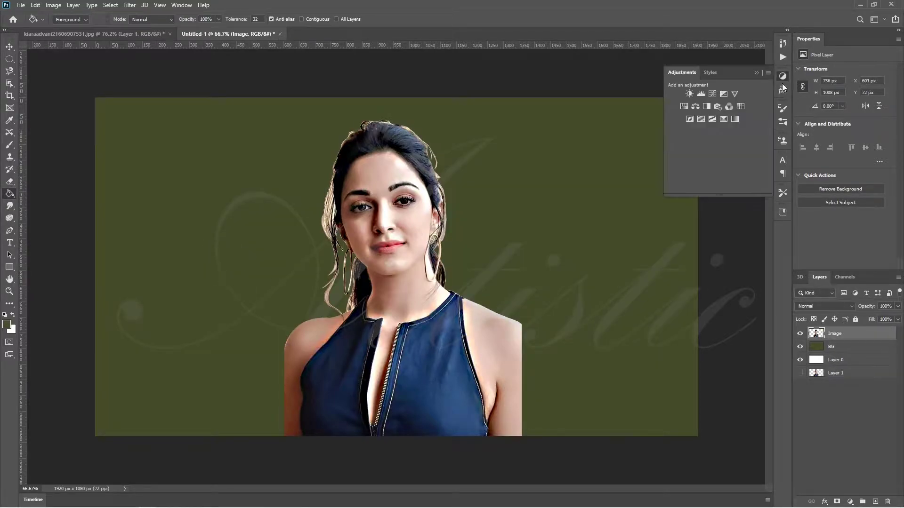
pyautogui.click(684, 106)
pyautogui.click(886, 70)
pyautogui.click(851, 83)
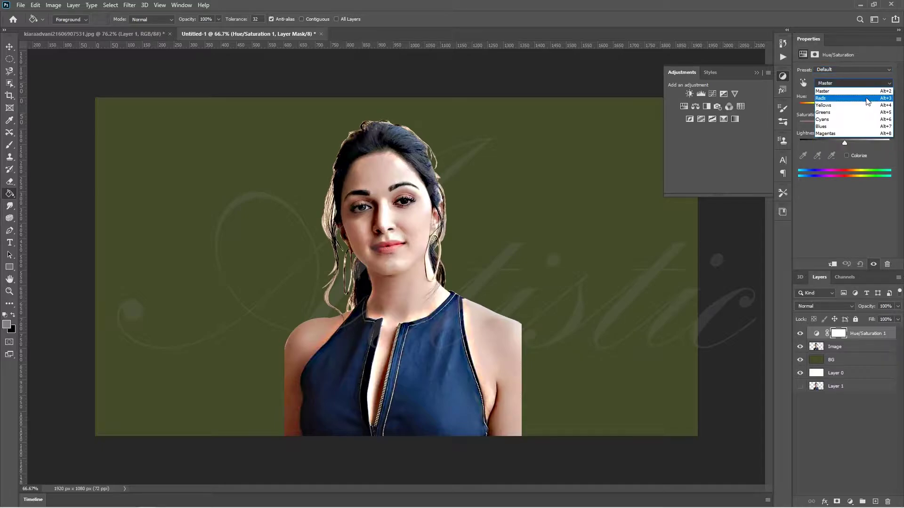
pyautogui.click(845, 108)
pyautogui.moveTo(845, 124); pyautogui.dragTo(877, 125)
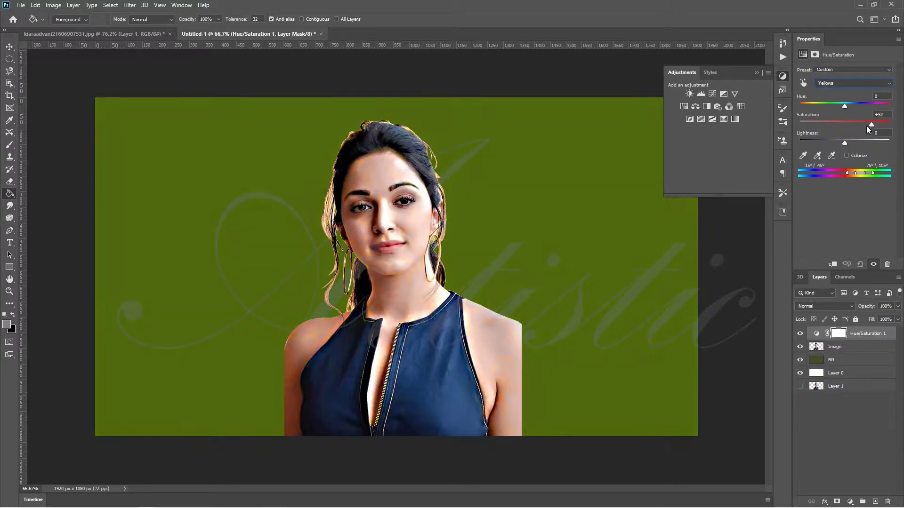
pyautogui.click(832, 264)
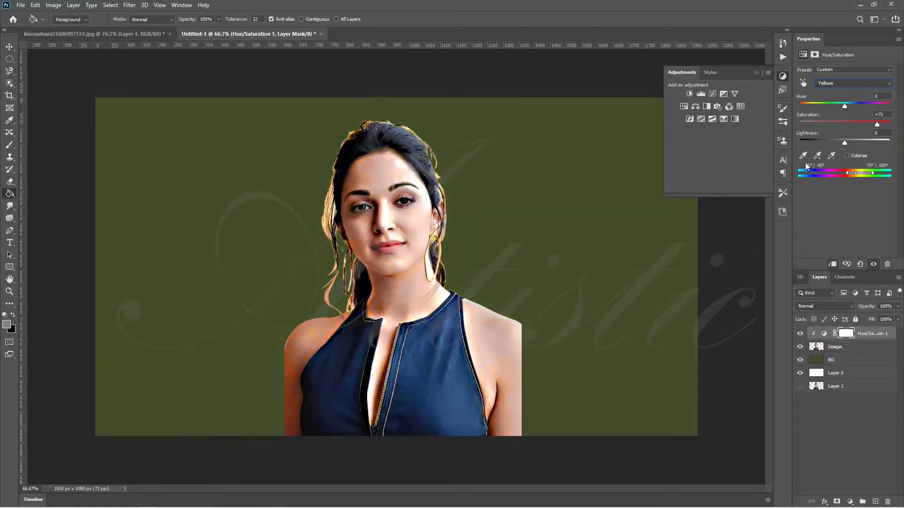
pyautogui.hotkey('ctrl', 'e')
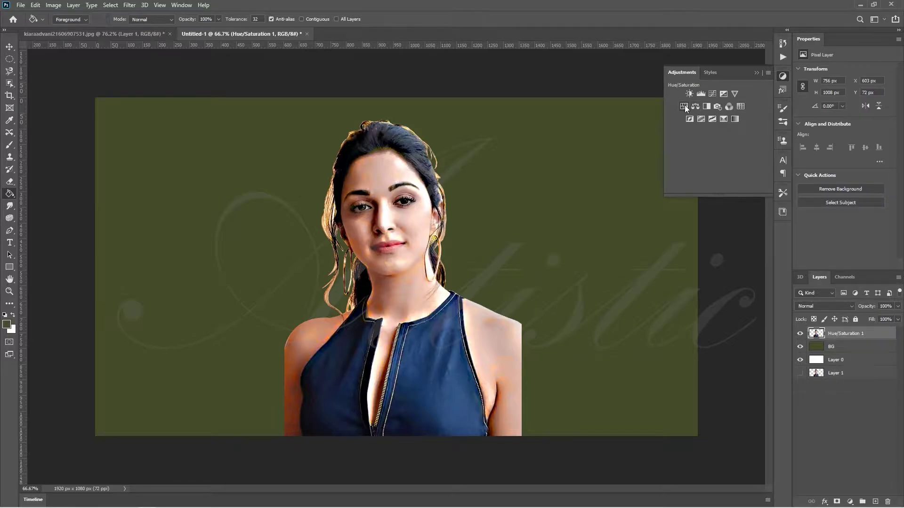
# - Add a clipped Greens Hue/Saturation adjustment and merge it into the portrait
pyautogui.click(683, 107)
pyautogui.click(852, 83)
pyautogui.click(845, 115)
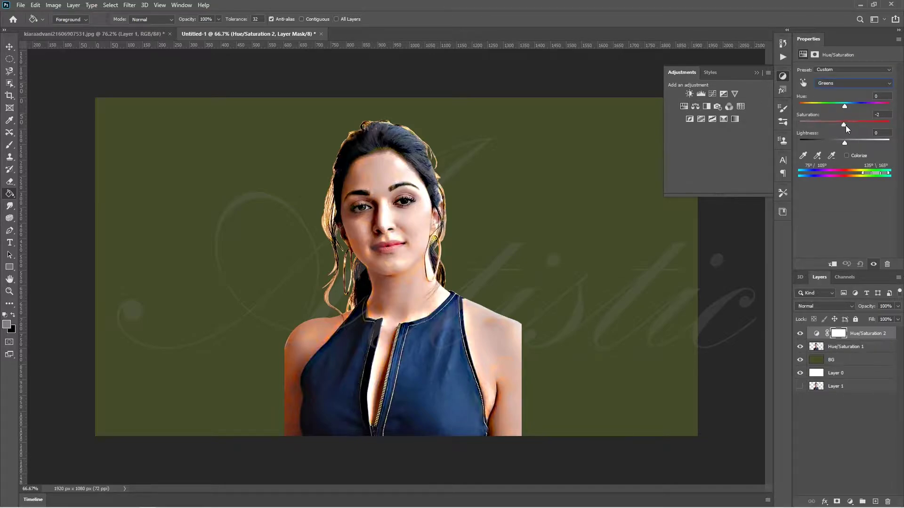
pyautogui.click(832, 265)
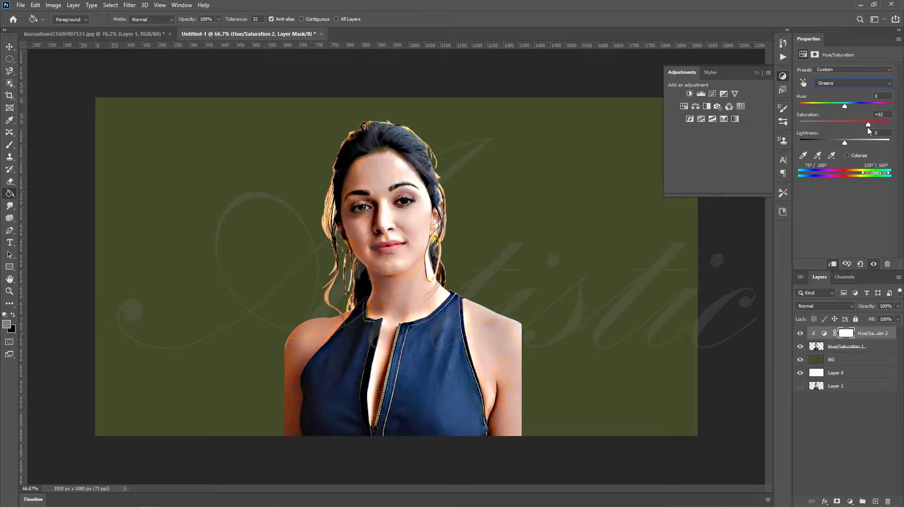
pyautogui.click(781, 77)
pyautogui.hotkey('ctrl', 'e')
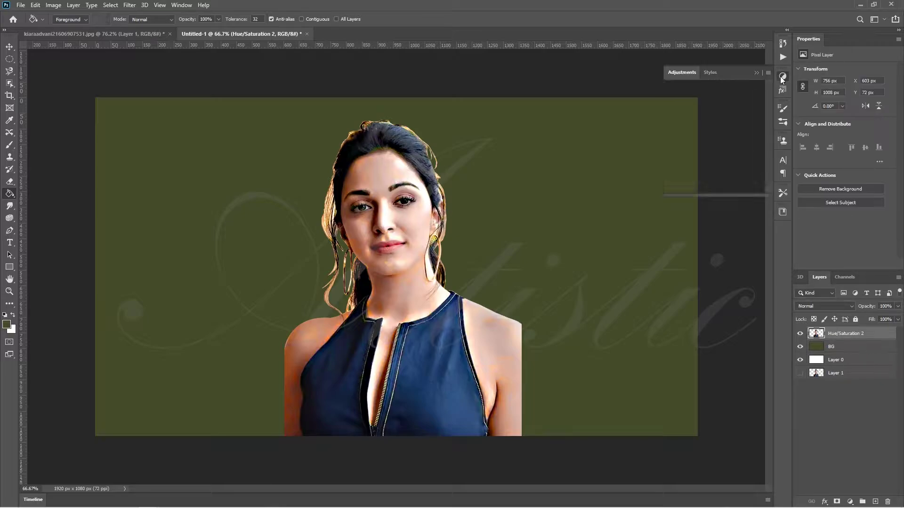
# - Brighten midtones with Curves and raise the Levels black point, merging both into 'Levels 1'
pyautogui.click(724, 94)
pyautogui.moveTo(851, 130); pyautogui.dragTo(852, 124)
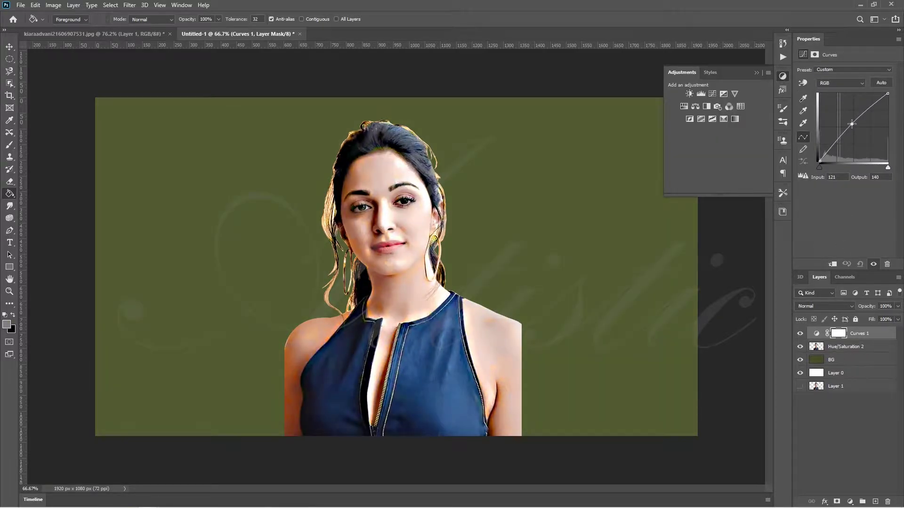
pyautogui.hotkey('ctrl', 'e')
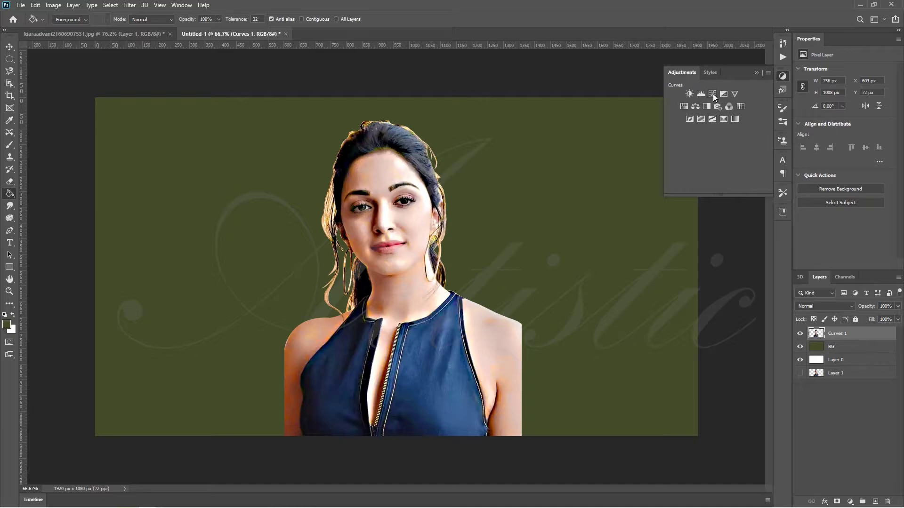
pyautogui.click(701, 94)
pyautogui.moveTo(812, 138); pyautogui.dragTo(817, 136)
pyautogui.hotkey('ctrl', 'alt', 'g')
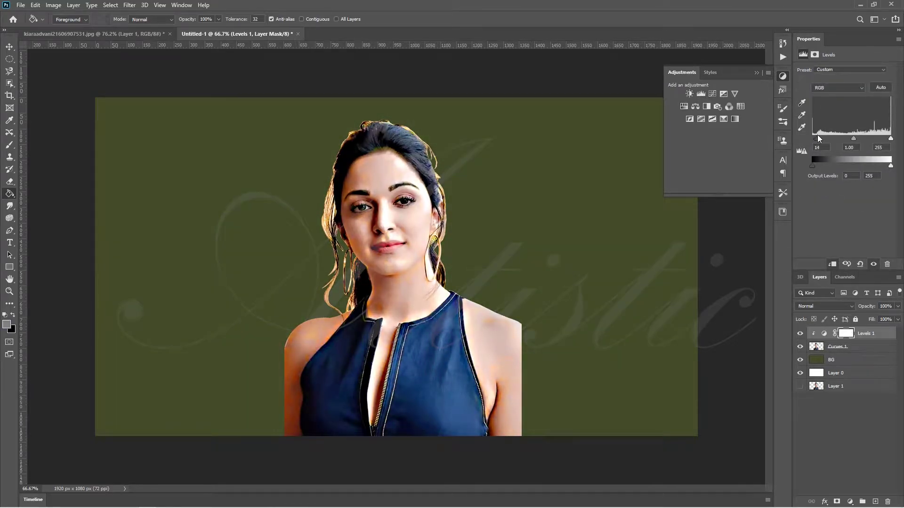
pyautogui.keyDown('ctrl'); pyautogui.click(847, 347); pyautogui.keyUp('ctrl')
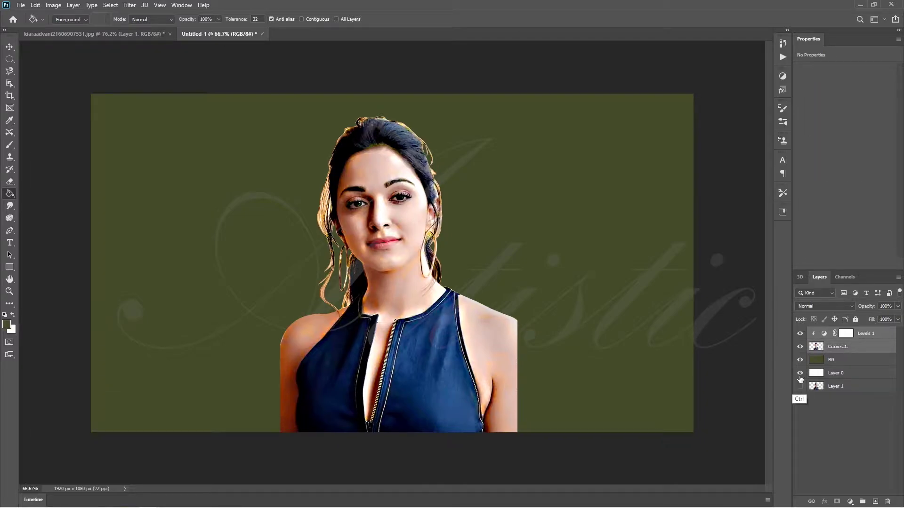
pyautogui.hotkey('ctrl', 'e')
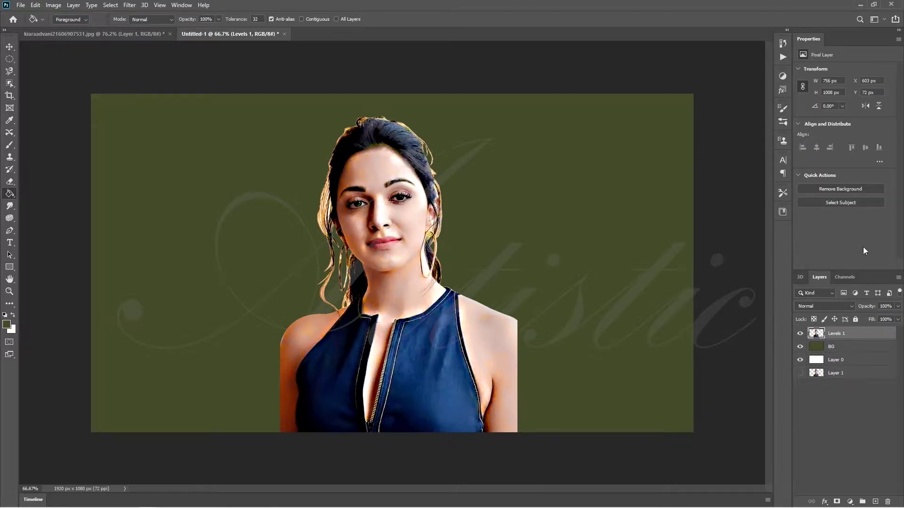
pyautogui.press('Return')
pyautogui.click(129, 5)
# - In Camera Raw HSL, shift the Reds hue, set Yellows hue -10, and nudge Magentas hue
pyautogui.click(187, 65)
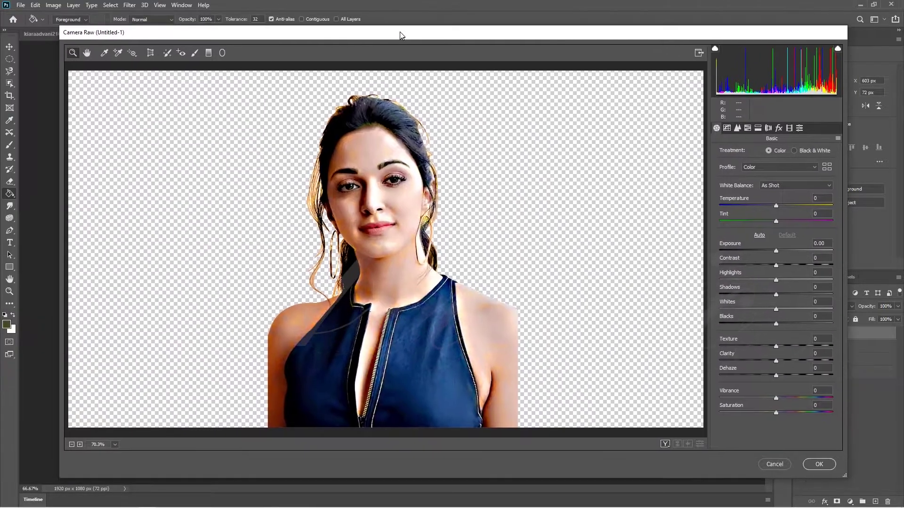
pyautogui.moveTo(340, 9); pyautogui.dragTo(400, 32)
pyautogui.click(727, 128)
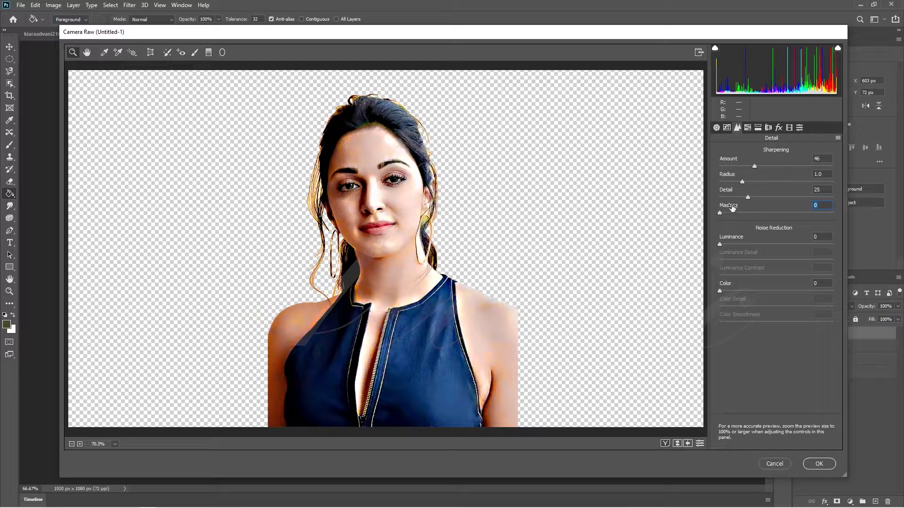
pyautogui.click(747, 127)
pyautogui.moveTo(775, 186); pyautogui.dragTo(746, 187)
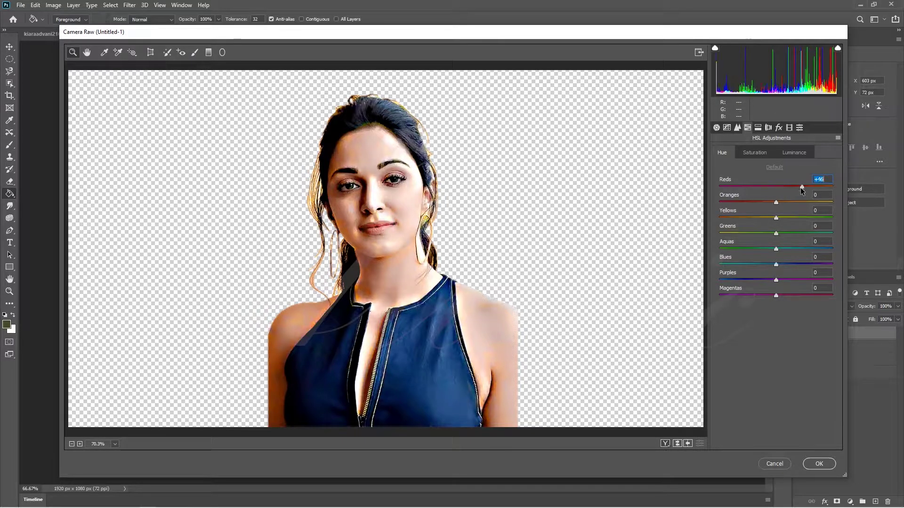
pyautogui.press('Down')
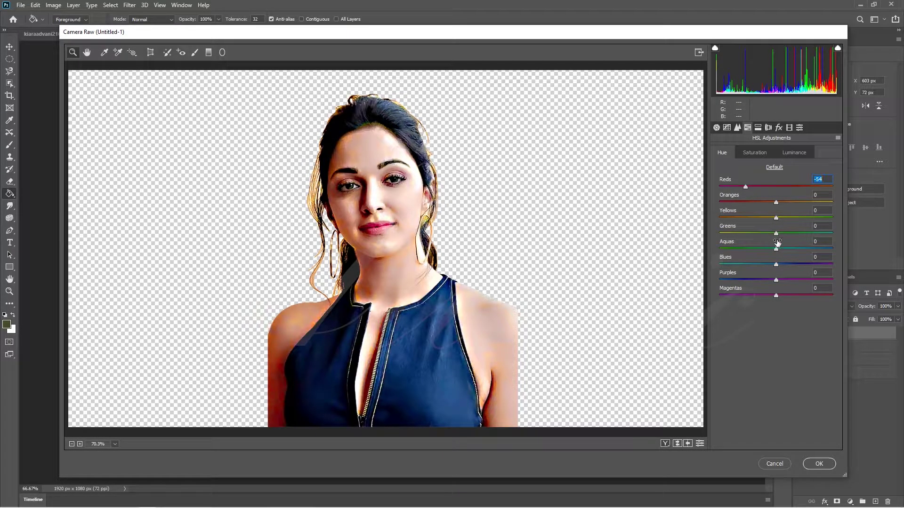
pyautogui.moveTo(776, 218); pyautogui.dragTo(770, 218)
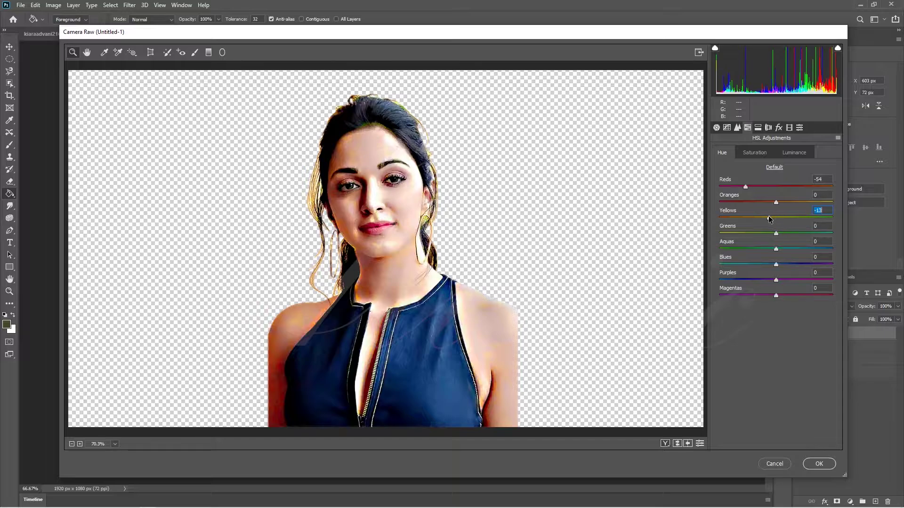
pyautogui.moveTo(785, 295); pyautogui.dragTo(834, 295)
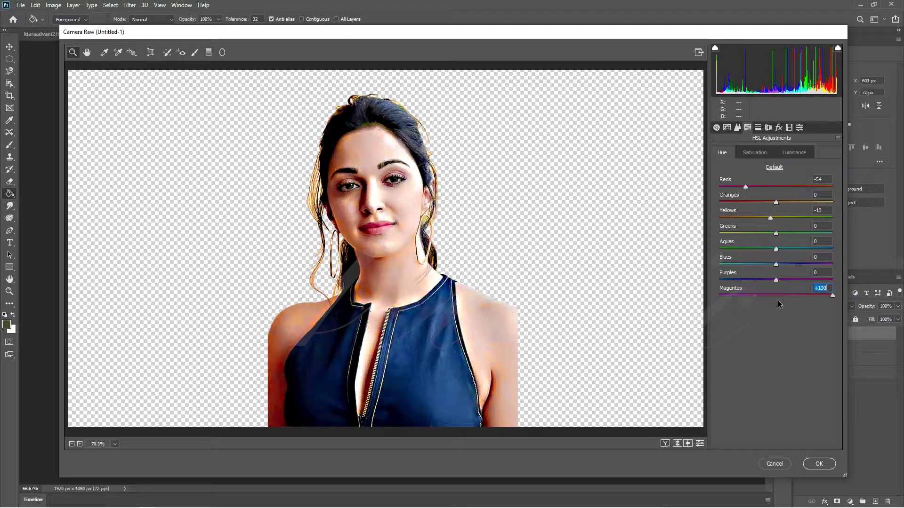
pyautogui.moveTo(778, 300); pyautogui.dragTo(782, 300)
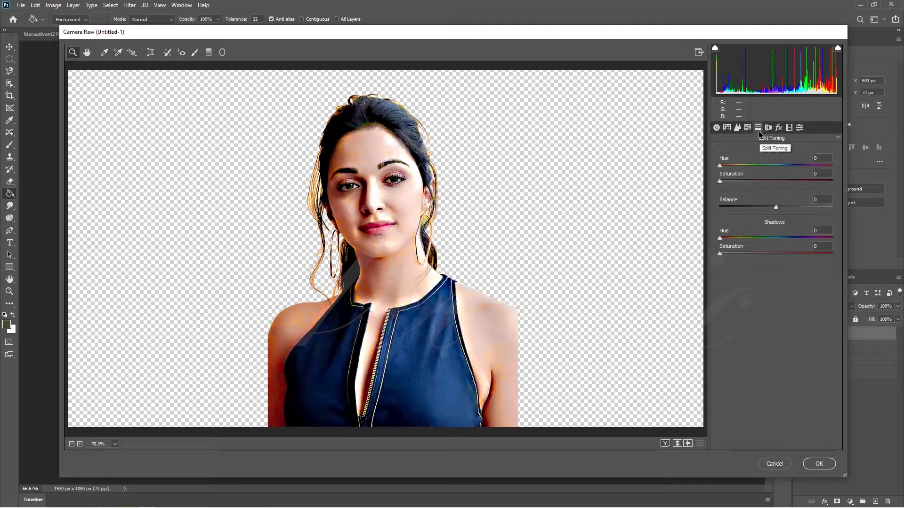
# - In Basic, set Tint -28, Temperature +10 and Vibrance +50, then apply the filter
pyautogui.click(737, 127)
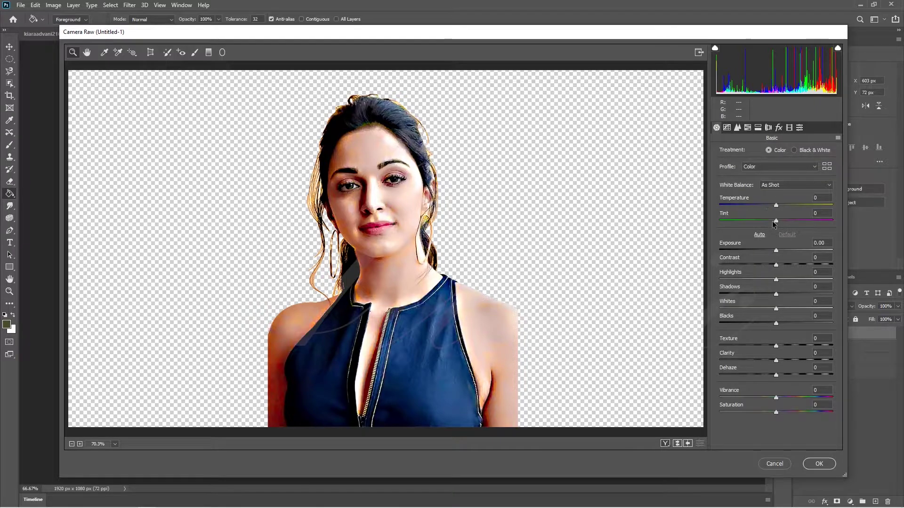
pyautogui.moveTo(774, 221)
pyautogui.mouseDown()
pyautogui.moveTo(760, 221)
pyautogui.moveTo(781, 205)
pyautogui.mouseUp()
pyautogui.moveTo(776, 250); pyautogui.dragTo(743, 272)
pyautogui.doubleClick(773, 251)
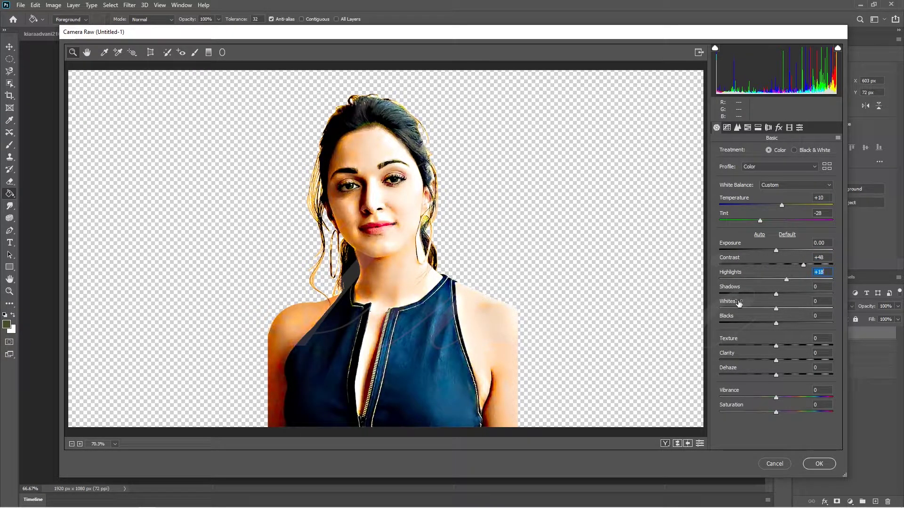
pyautogui.moveTo(730, 391); pyautogui.dragTo(737, 392)
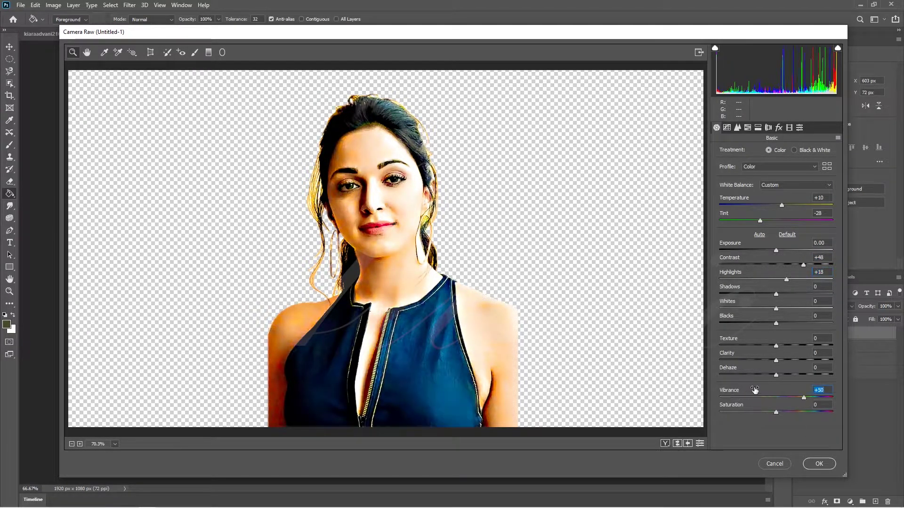
pyautogui.click(819, 464)
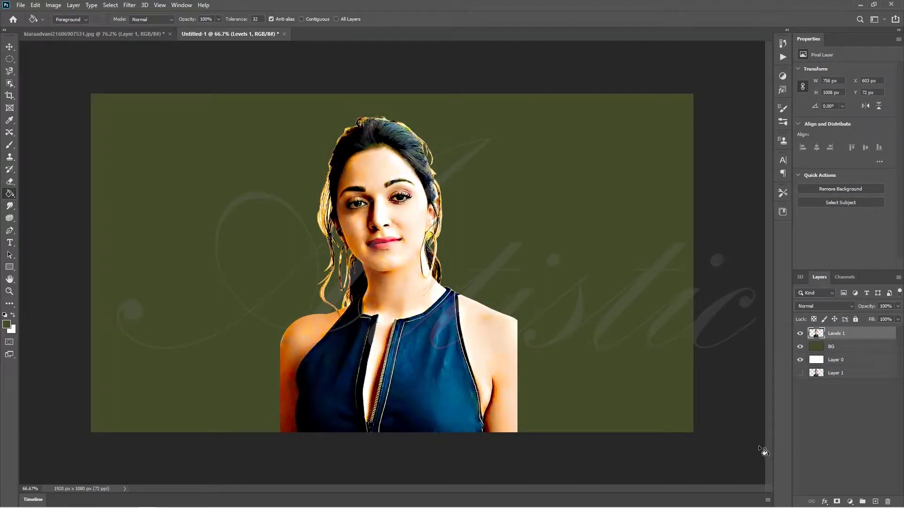
# - Launch Portraiture 3 with the Strong preset, skin mask feather 50 and saturation 65
pyautogui.click(129, 5)
pyautogui.click(273, 214)
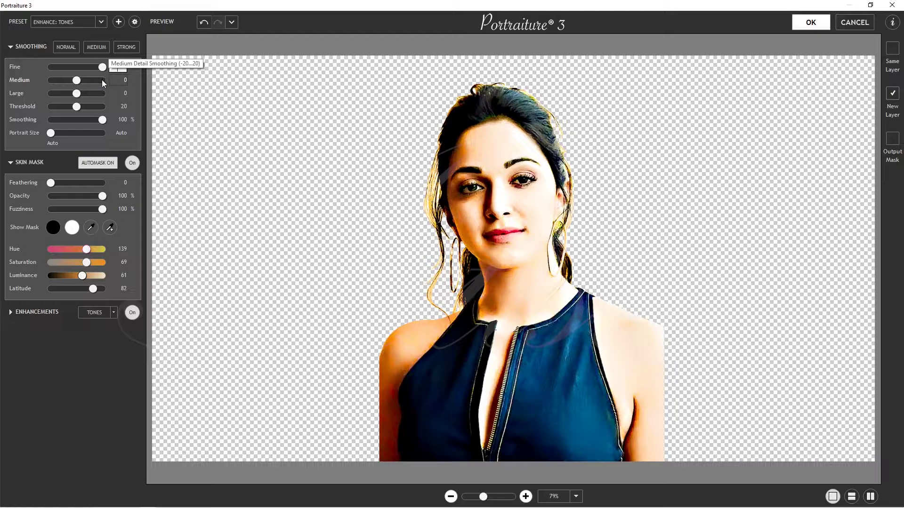
pyautogui.click(124, 48)
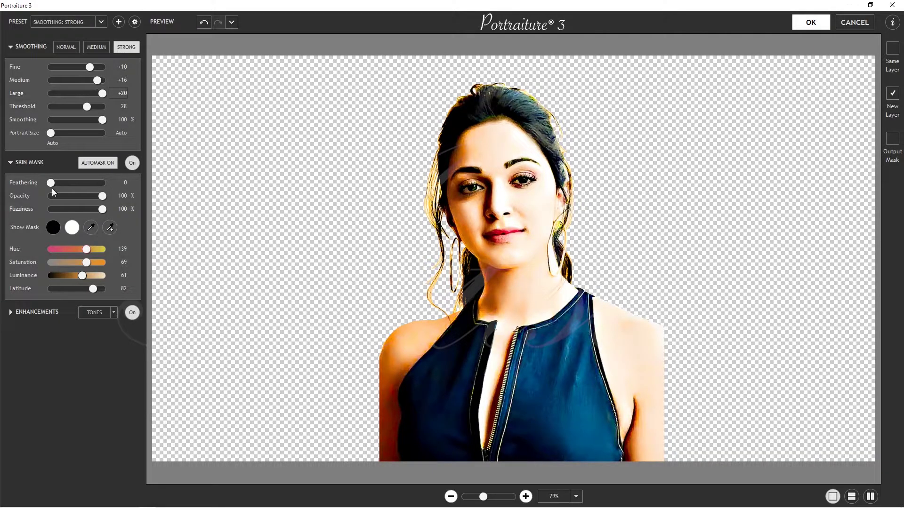
pyautogui.moveTo(50, 187)
pyautogui.mouseDown()
pyautogui.moveTo(74, 187)
pyautogui.moveTo(70, 196)
pyautogui.moveTo(108, 209)
pyautogui.mouseUp()
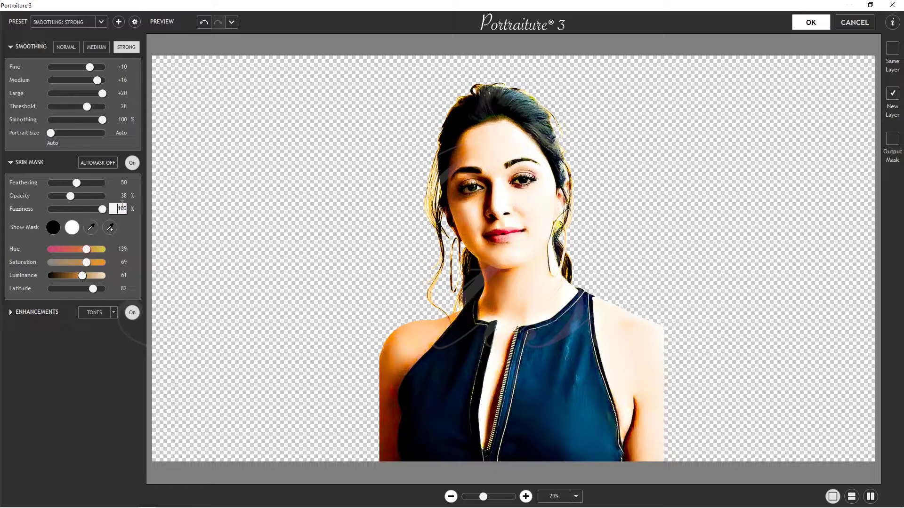
pyautogui.moveTo(82, 279); pyautogui.dragTo(77, 280)
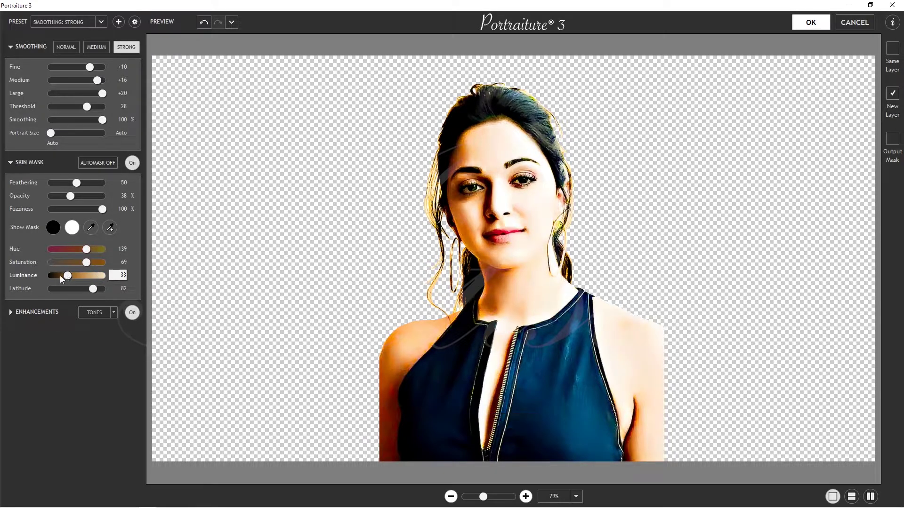
pyautogui.moveTo(93, 266); pyautogui.dragTo(85, 266)
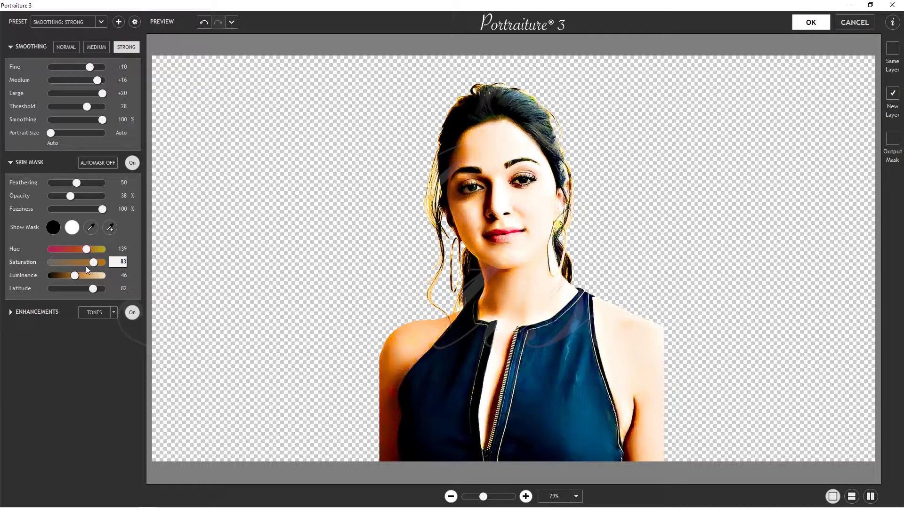
# - Set enhancements to Softness 23, Warmth +14, Tint -3, Contrast +4, then apply
pyautogui.click(11, 312)
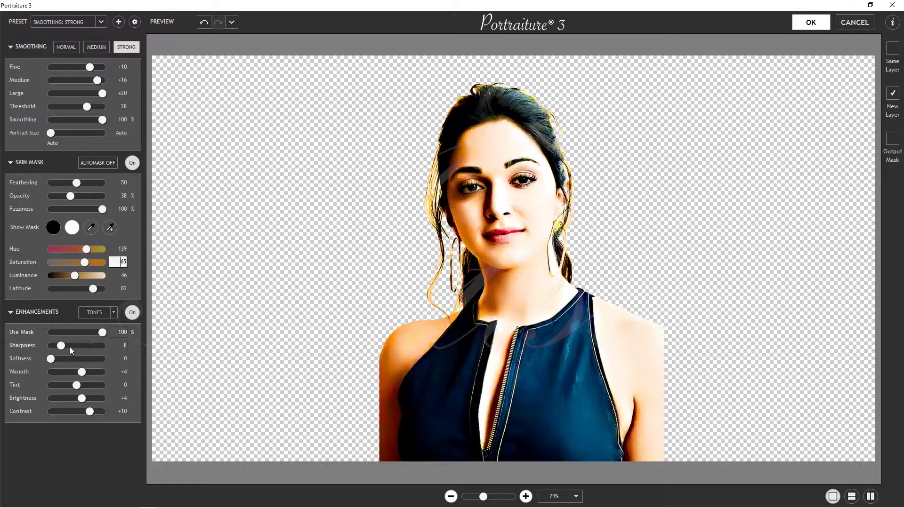
pyautogui.moveTo(75, 356)
pyautogui.mouseDown()
pyautogui.moveTo(96, 375)
pyautogui.moveTo(74, 389)
pyautogui.mouseUp()
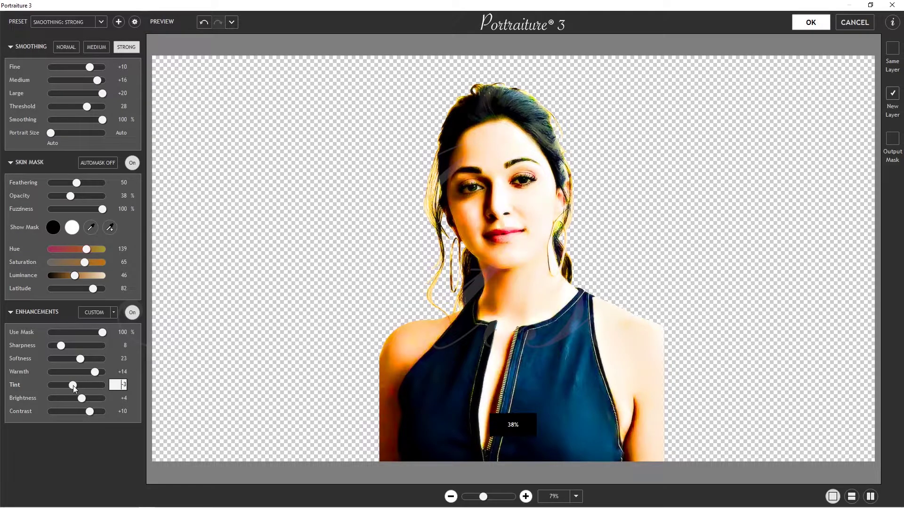
pyautogui.moveTo(91, 411); pyautogui.dragTo(85, 418)
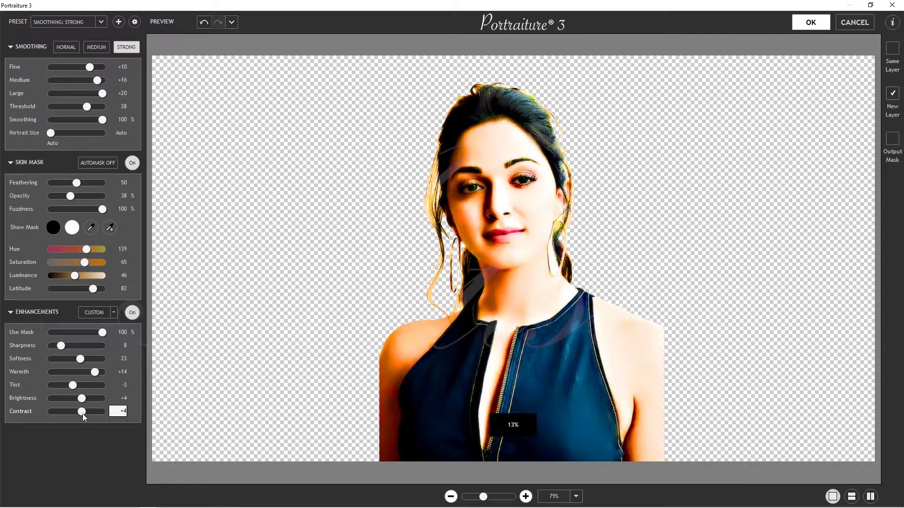
pyautogui.click(793, 26)
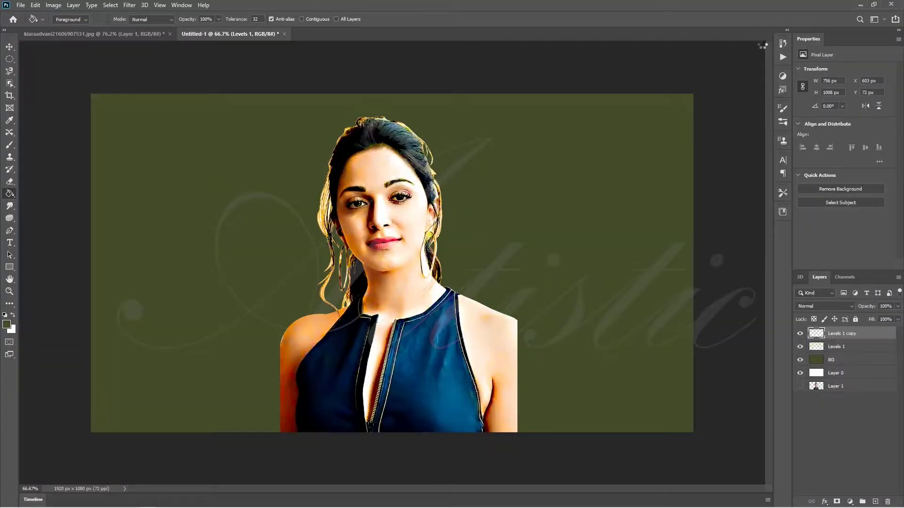
# - Rename 'Levels 1 copy' to 'Image' and move 'Levels 1' to the bottom
pyautogui.click(443, 204)
pyautogui.doubleClick(841, 333)
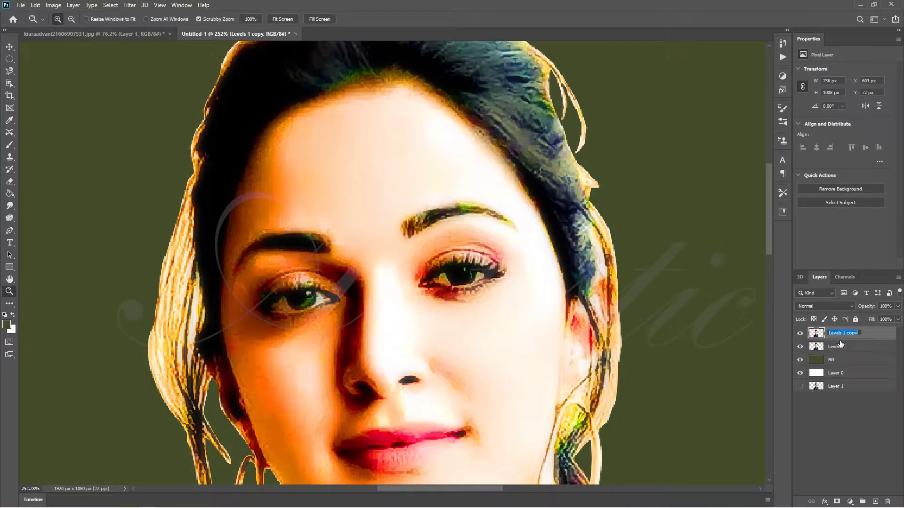
pyautogui.write('Image')
pyautogui.moveTo(840, 347); pyautogui.dragTo(837, 393)
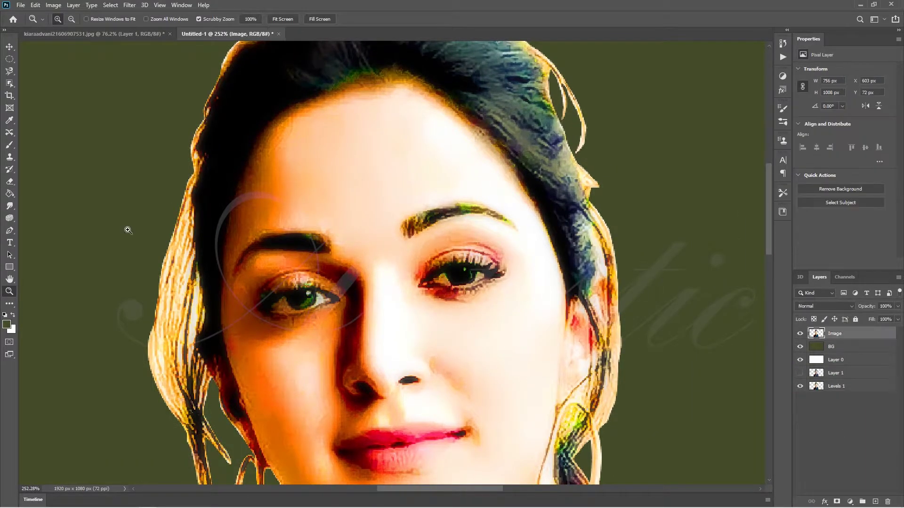
# - Smudge the forehead and facial skin with an Artistic brush at 60% strength
pyautogui.press('r')
pyautogui.click(68, 20)
pyautogui.scroll(-2, 150, 144)
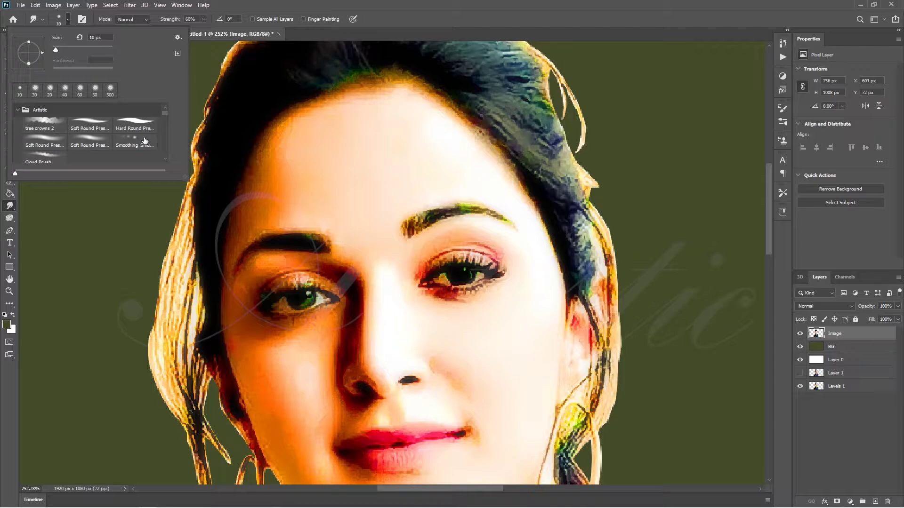
pyautogui.press('Escape')
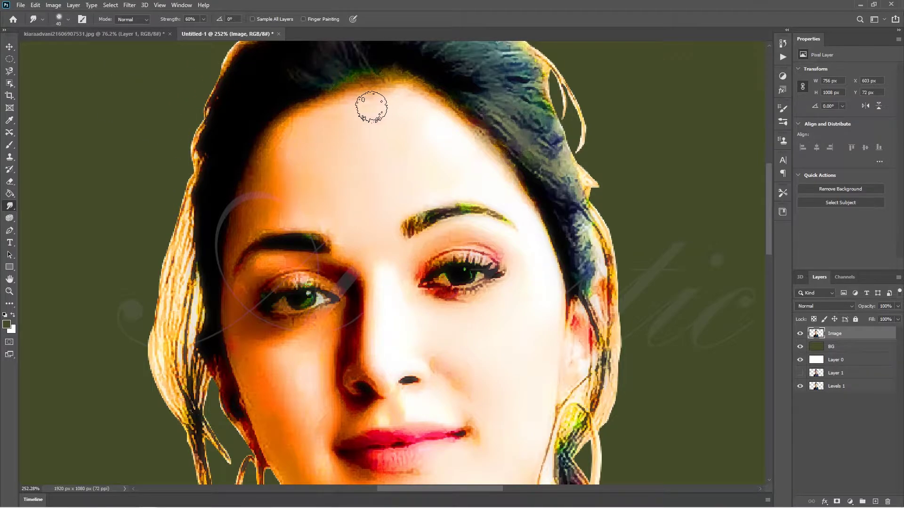
pyautogui.moveTo(313, 127); pyautogui.dragTo(263, 178)
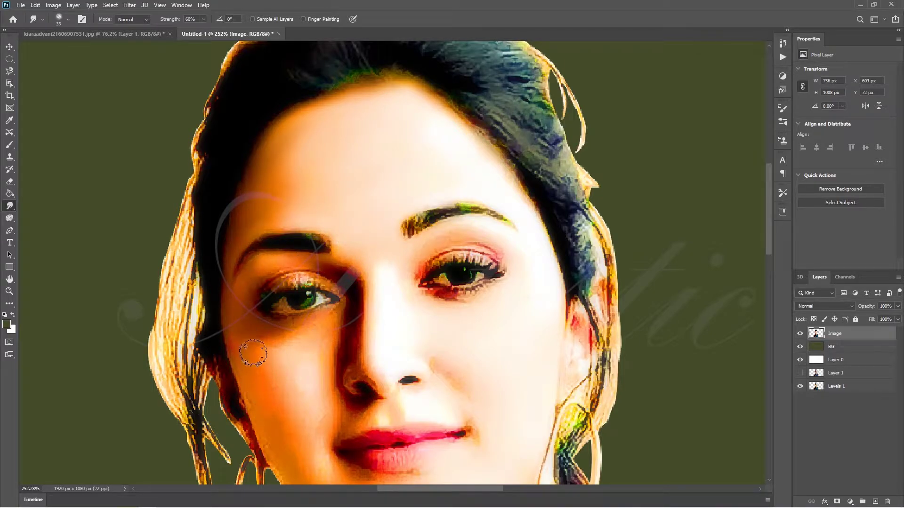
pyautogui.press('[')
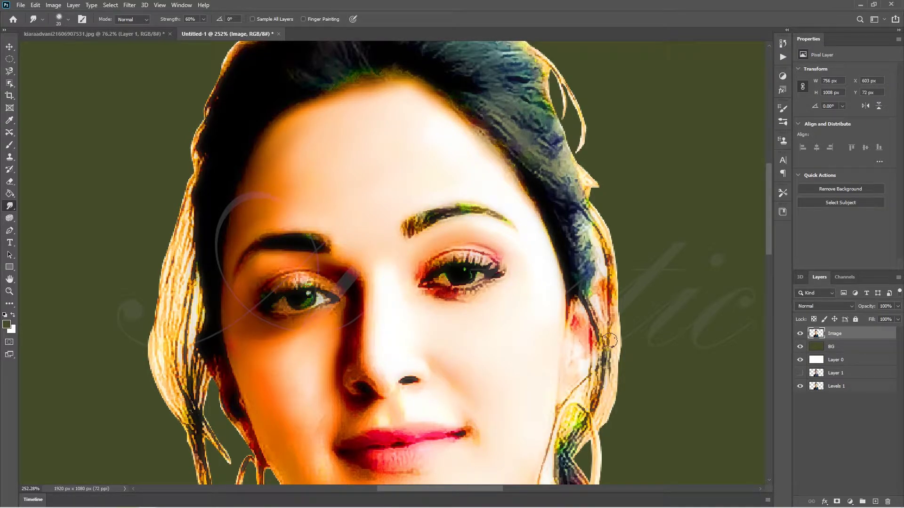
pyautogui.scroll(-5, 456, 186)
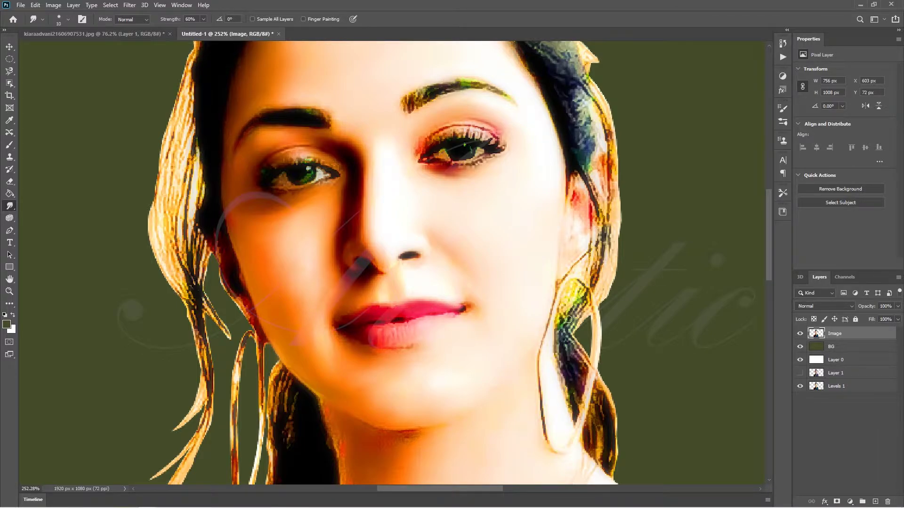
pyautogui.scroll(-3, 728, 277)
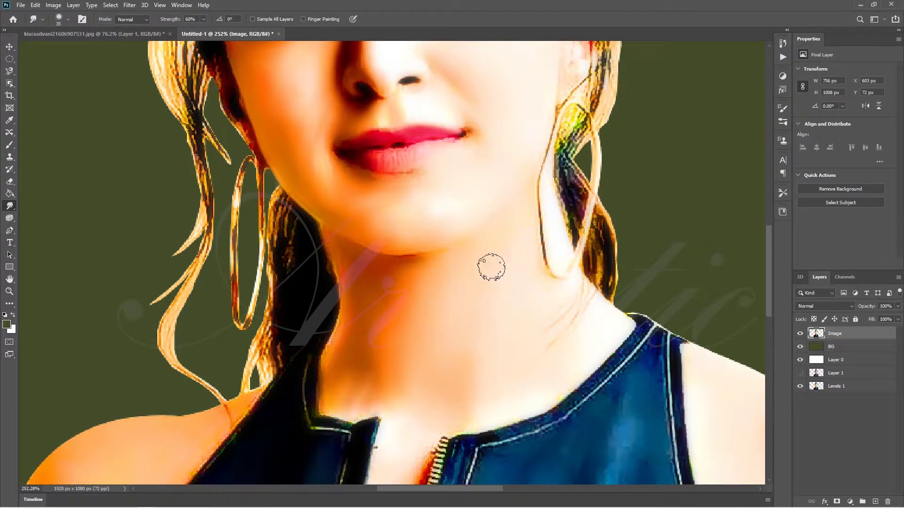
# - At 200% zoom, smear the left shoulder and upper-arm edge outward into the background
pyautogui.scroll(-5, 404, 151)
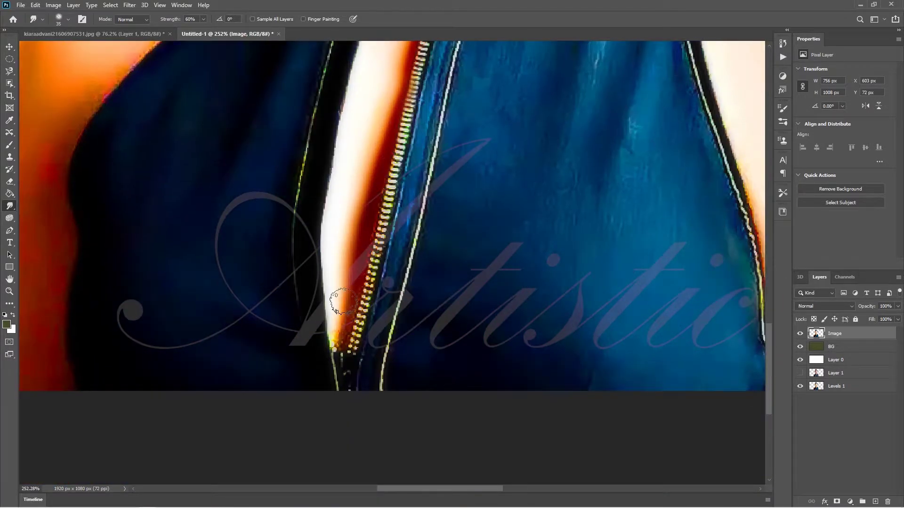
pyautogui.moveTo(768, 326); pyautogui.dragTo(779, 301)
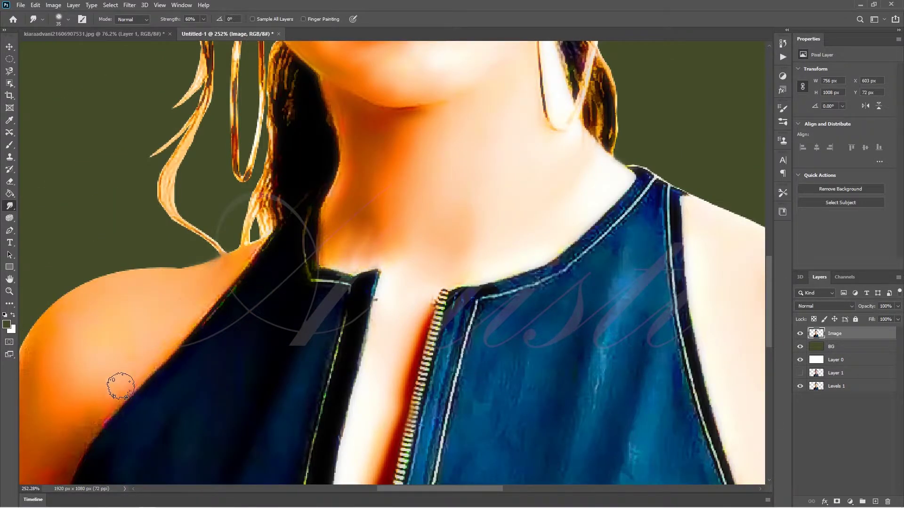
pyautogui.hscroll(-3, 756, 283)
pyautogui.scroll(-3, 756, 283)
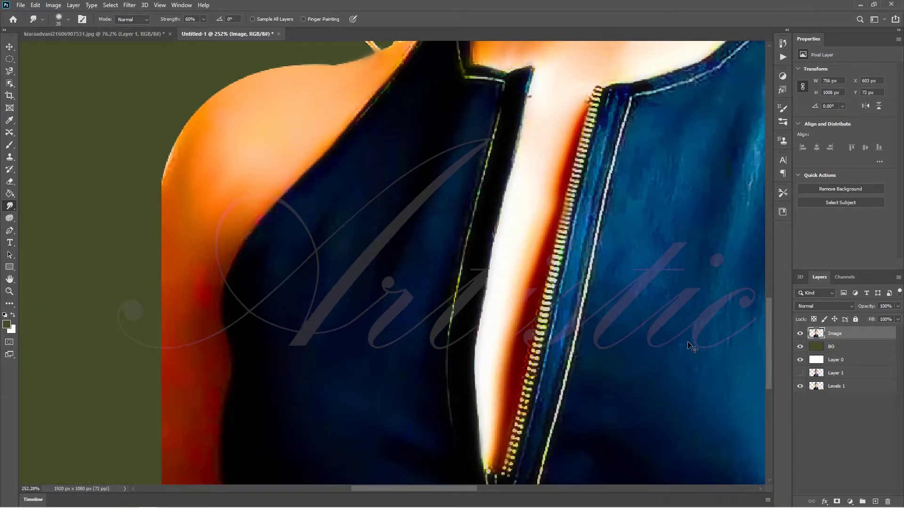
pyautogui.hotkey('ctrl', '-')
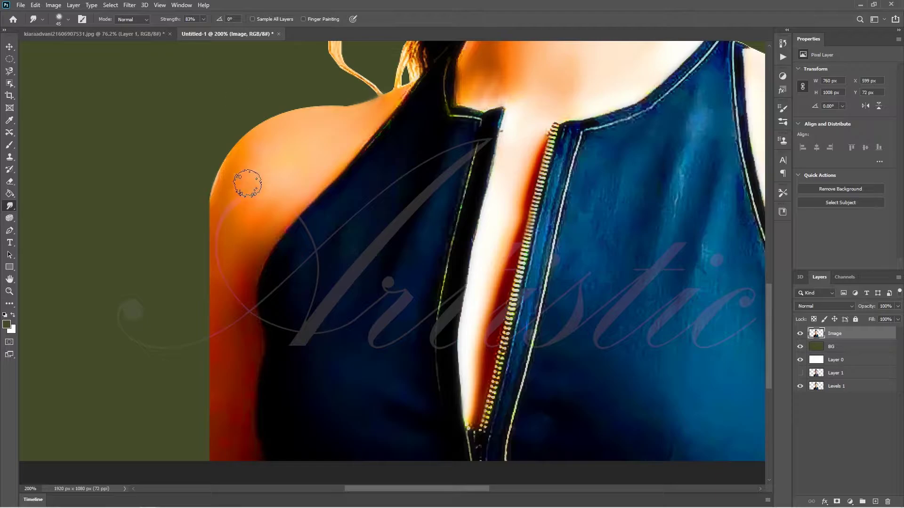
pyautogui.moveTo(247, 183)
pyautogui.mouseDown()
pyautogui.moveTo(232, 182)
pyautogui.moveTo(198, 302)
pyautogui.mouseUp()
pyautogui.moveTo(278, 202); pyautogui.dragTo(202, 296)
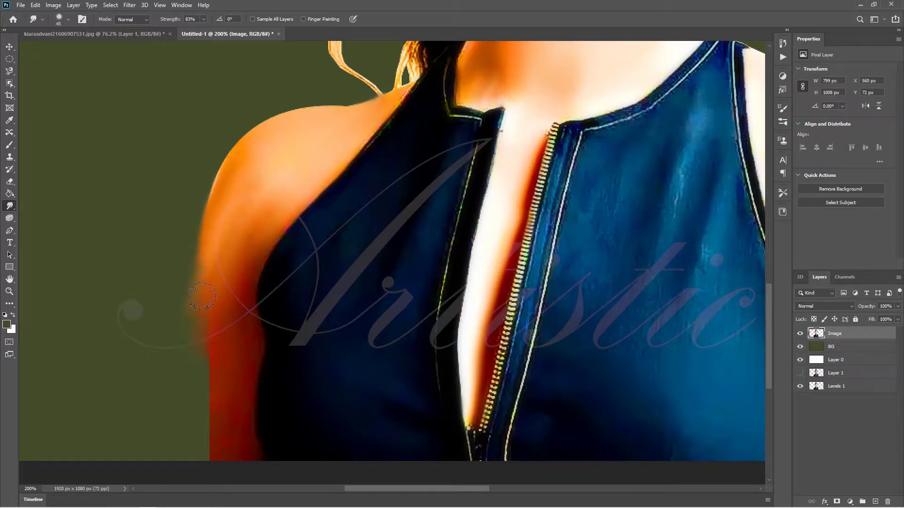
pyautogui.moveTo(246, 179)
pyautogui.mouseDown()
pyautogui.moveTo(204, 250)
pyautogui.moveTo(218, 377)
pyautogui.moveTo(191, 463)
pyautogui.moveTo(161, 414)
pyautogui.moveTo(182, 369)
pyautogui.moveTo(169, 439)
pyautogui.moveTo(197, 265)
pyautogui.mouseUp()
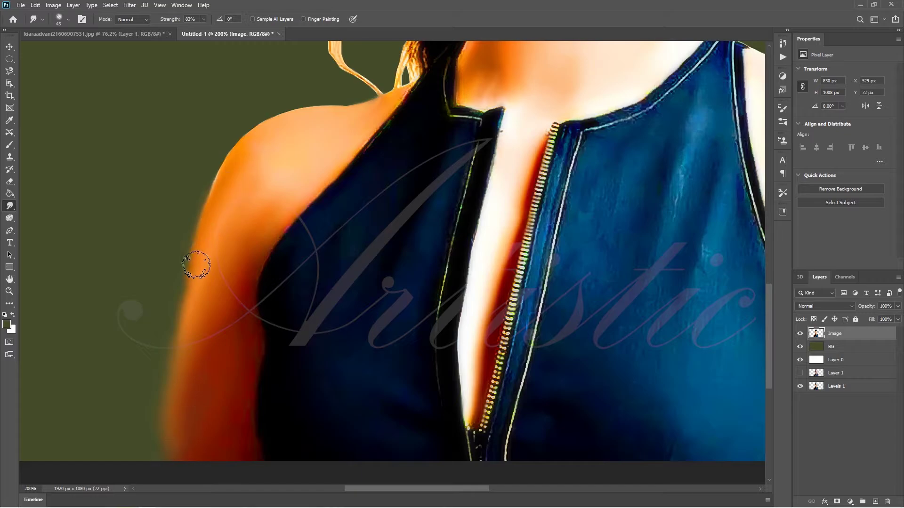
# - Smear the right shoulder edge outward and down, enlarging the brush to 90
pyautogui.hotkey('ctrl', '0')
pyautogui.scroll(5, 465, 204)
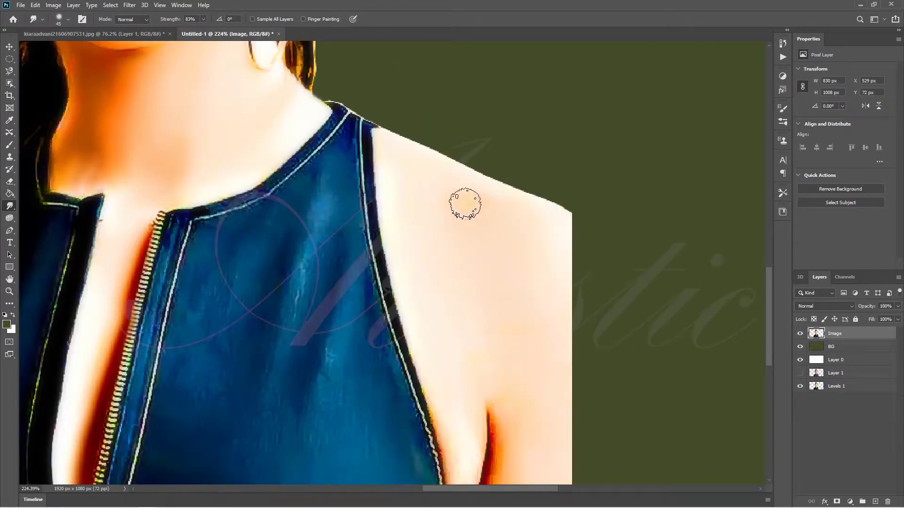
pyautogui.moveTo(560, 225); pyautogui.dragTo(605, 246)
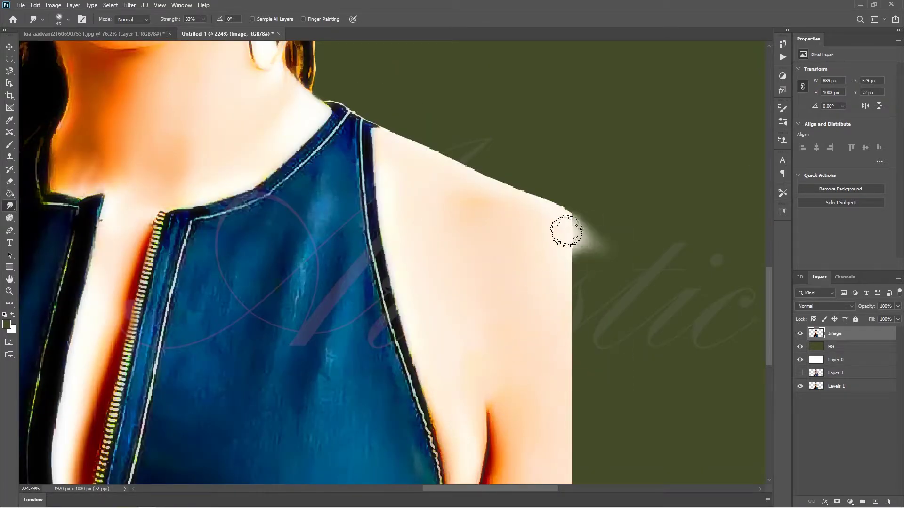
pyautogui.press(']')
pyautogui.press(']')
pyautogui.press(']')
pyautogui.moveTo(541, 258)
pyautogui.mouseDown()
pyautogui.moveTo(644, 292)
pyautogui.moveTo(705, 372)
pyautogui.mouseUp()
# - Smooth the smeared right shoulder's top and extend its ragged lower edge outward
pyautogui.hotkey('ctrl', '0')
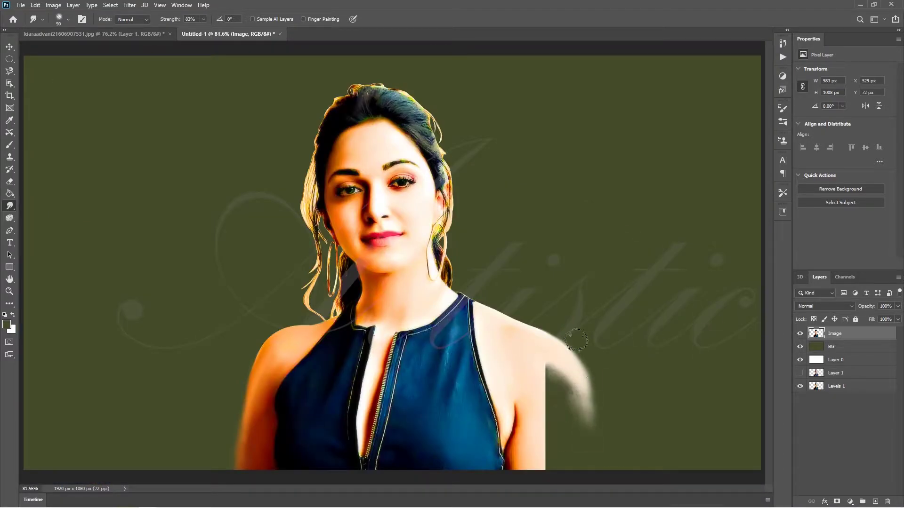
pyautogui.moveTo(558, 323); pyautogui.dragTo(597, 430)
pyautogui.moveTo(530, 359)
pyautogui.mouseDown()
pyautogui.moveTo(559, 323)
pyautogui.moveTo(581, 359)
pyautogui.moveTo(535, 366)
pyautogui.moveTo(545, 412)
pyautogui.moveTo(534, 358)
pyautogui.moveTo(563, 418)
pyautogui.moveTo(535, 365)
pyautogui.mouseUp()
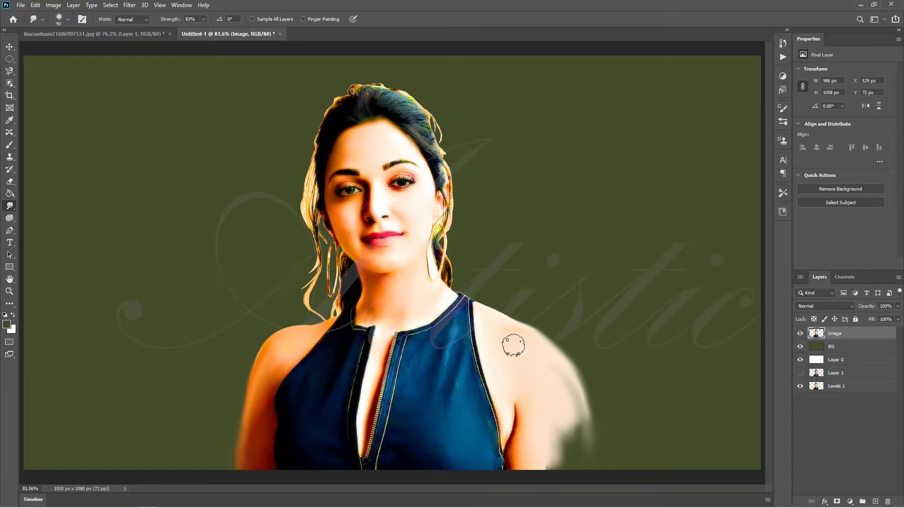
pyautogui.moveTo(503, 331)
pyautogui.mouseDown()
pyautogui.moveTo(551, 430)
pyautogui.moveTo(573, 391)
pyautogui.moveTo(560, 432)
pyautogui.mouseUp()
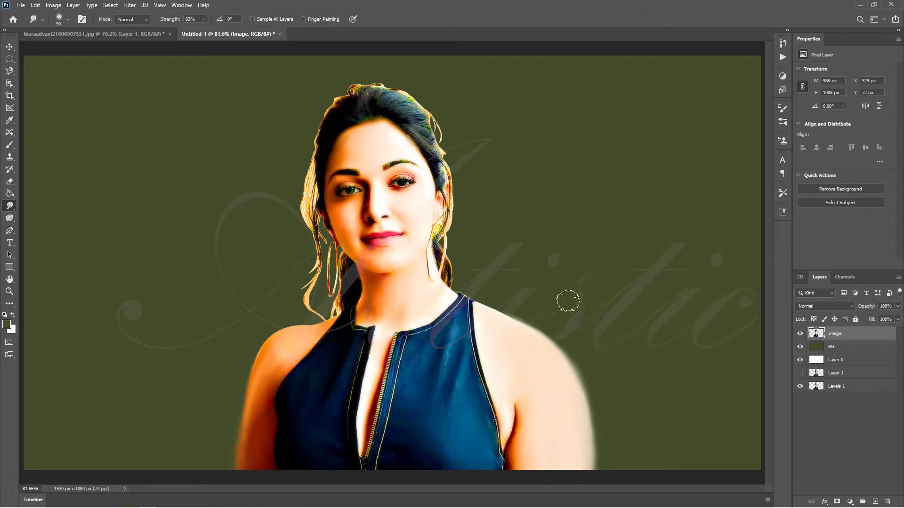
pyautogui.moveTo(568, 302); pyautogui.dragTo(598, 455)
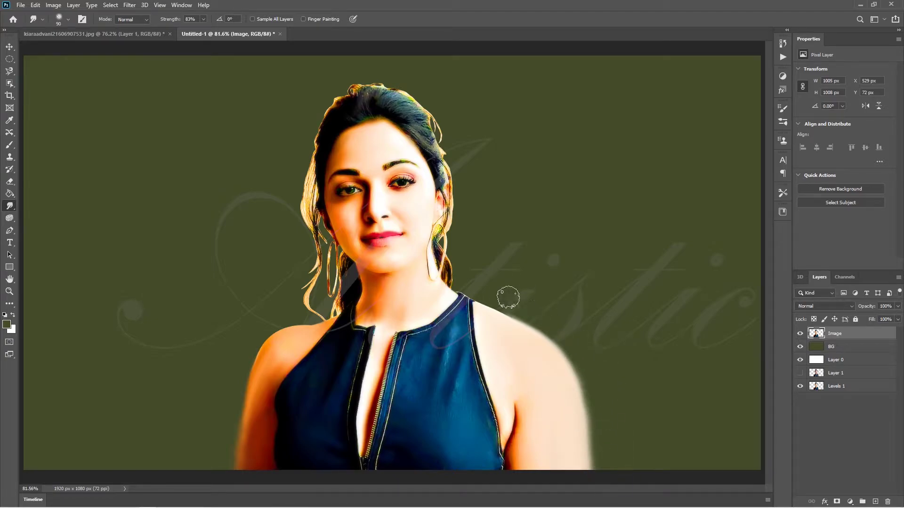
# - Reshape the right shoulder's skin boundary, then smear the eyebrow's green patch toward its tail
pyautogui.moveTo(508, 297)
pyautogui.mouseDown()
pyautogui.moveTo(551, 322)
pyautogui.moveTo(597, 433)
pyautogui.moveTo(598, 383)
pyautogui.moveTo(542, 318)
pyautogui.moveTo(591, 375)
pyautogui.moveTo(597, 427)
pyautogui.moveTo(594, 389)
pyautogui.moveTo(601, 411)
pyautogui.moveTo(578, 423)
pyautogui.mouseUp()
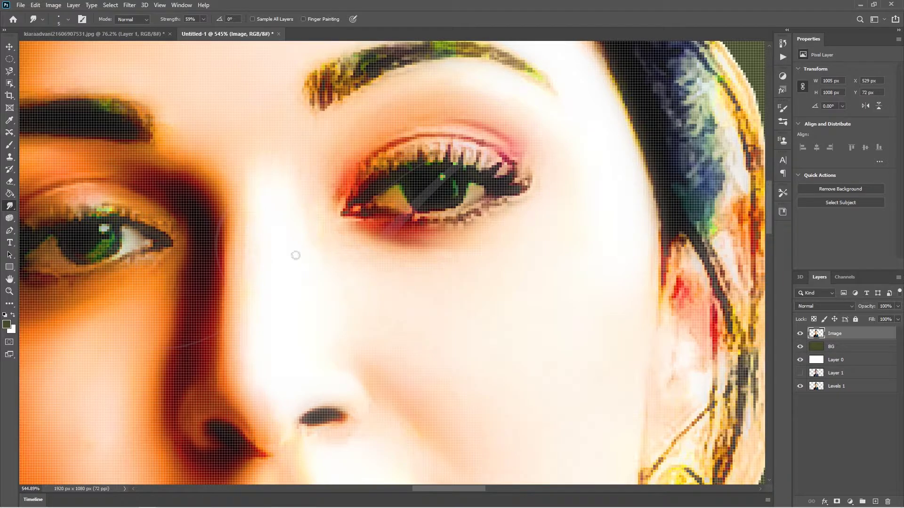
pyautogui.hscroll(-3, 125, 239)
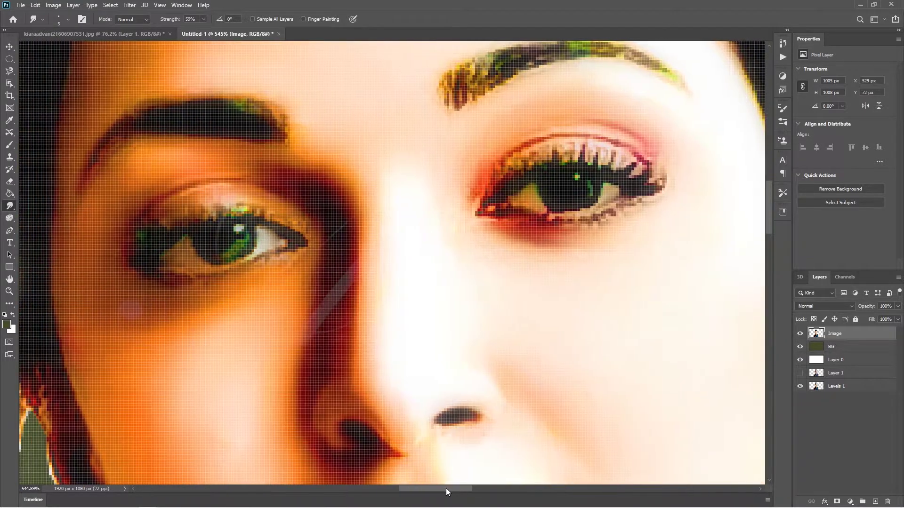
pyautogui.scroll(3, 713, 198)
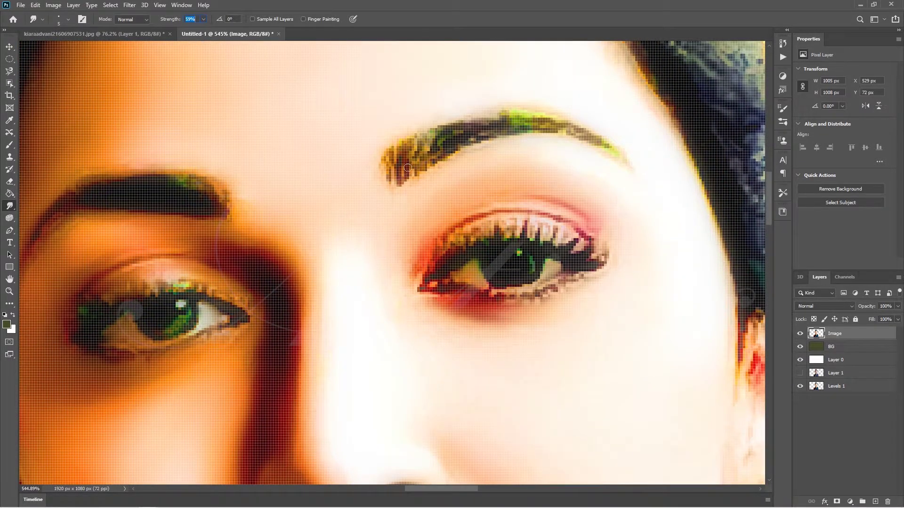
pyautogui.moveTo(427, 140); pyautogui.dragTo(434, 143)
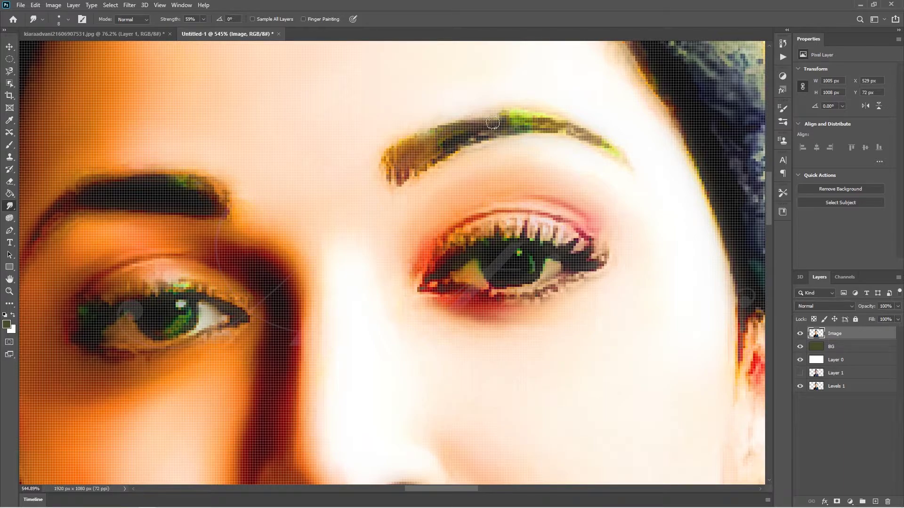
pyautogui.moveTo(499, 131); pyautogui.dragTo(626, 161)
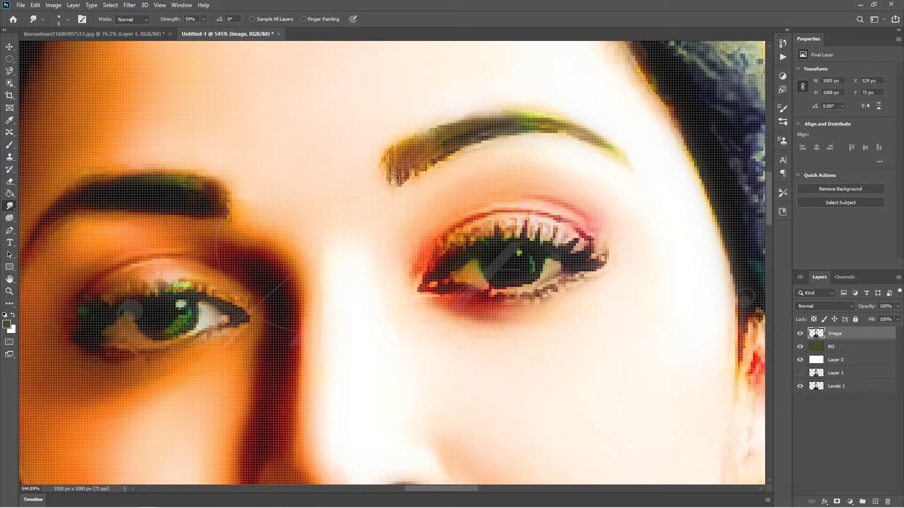
# - With a larger brush, smudge the hair strands across the crown and the hairline
pyautogui.hotkey('ctrl', '-')
pyautogui.hotkey('ctrl', '-')
pyautogui.hotkey('ctrl', '-')
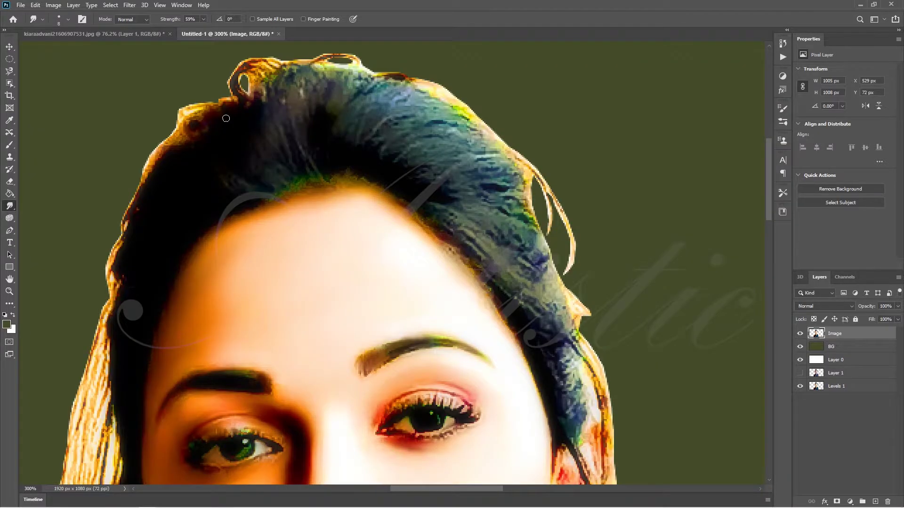
pyautogui.press(']')
pyautogui.press(']')
pyautogui.press(']')
pyautogui.moveTo(333, 165)
pyautogui.mouseDown()
pyautogui.moveTo(383, 161)
pyautogui.moveTo(322, 121)
pyautogui.moveTo(396, 174)
pyautogui.moveTo(508, 193)
pyautogui.mouseUp()
pyautogui.moveTo(282, 179)
pyautogui.mouseDown()
pyautogui.moveTo(347, 173)
pyautogui.moveTo(323, 206)
pyautogui.mouseUp()
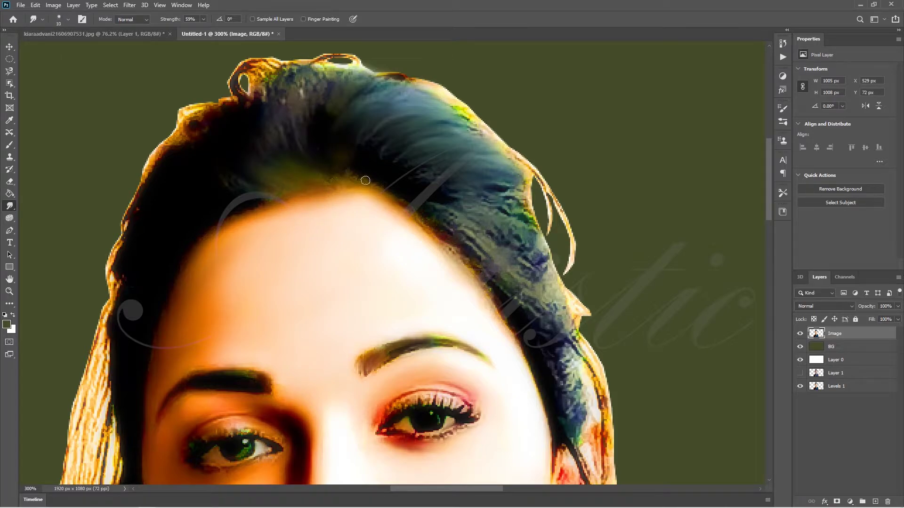
pyautogui.moveTo(446, 208); pyautogui.dragTo(541, 223)
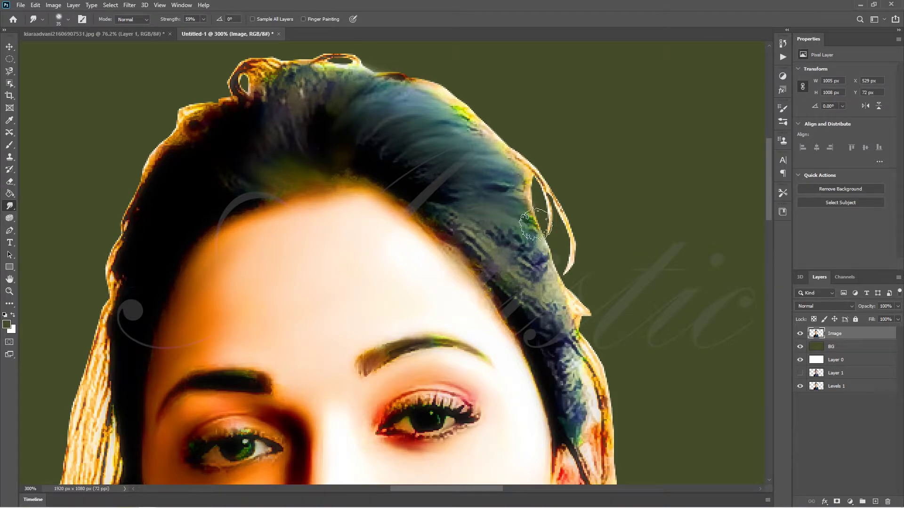
# - Smear the golden right hair edge down into the background and blend the earring's middle
pyautogui.moveTo(358, 94); pyautogui.dragTo(461, 85)
pyautogui.moveTo(357, 117)
pyautogui.mouseDown()
pyautogui.moveTo(471, 118)
pyautogui.moveTo(558, 231)
pyautogui.moveTo(572, 282)
pyautogui.mouseUp()
pyautogui.press(']')
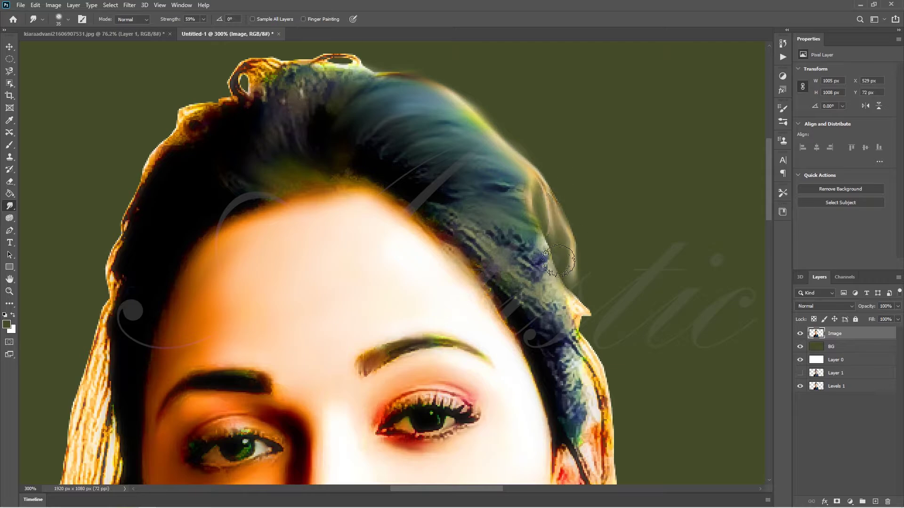
pyautogui.moveTo(555, 244)
pyautogui.mouseDown()
pyautogui.moveTo(471, 226)
pyautogui.moveTo(541, 282)
pyautogui.moveTo(553, 248)
pyautogui.moveTo(525, 201)
pyautogui.moveTo(489, 262)
pyautogui.moveTo(514, 302)
pyautogui.moveTo(584, 325)
pyautogui.moveTo(609, 303)
pyautogui.moveTo(554, 363)
pyautogui.moveTo(554, 380)
pyautogui.mouseUp()
pyautogui.scroll(-4, 608, 238)
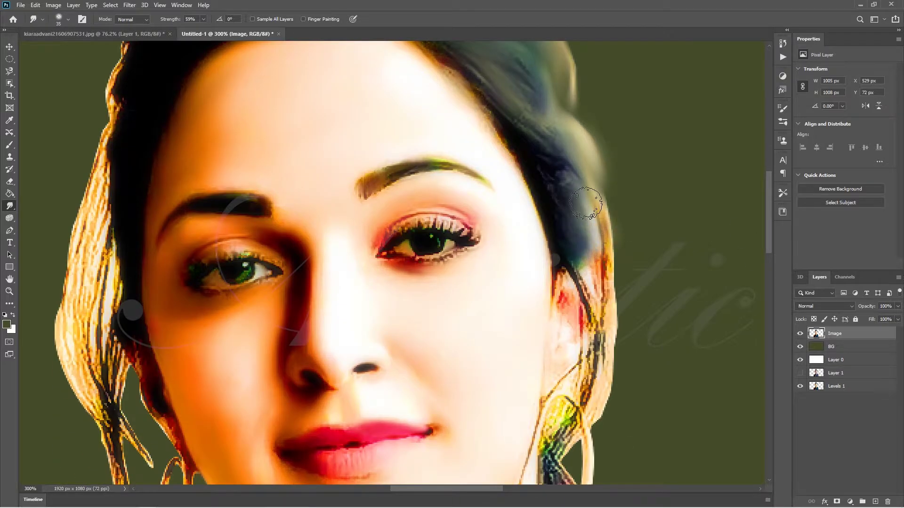
pyautogui.moveTo(609, 238); pyautogui.dragTo(595, 377)
pyautogui.scroll(-4, 596, 210)
pyautogui.moveTo(595, 211)
pyautogui.mouseDown()
pyautogui.moveTo(568, 292)
pyautogui.moveTo(563, 273)
pyautogui.moveTo(563, 336)
pyautogui.moveTo(612, 414)
pyautogui.mouseUp()
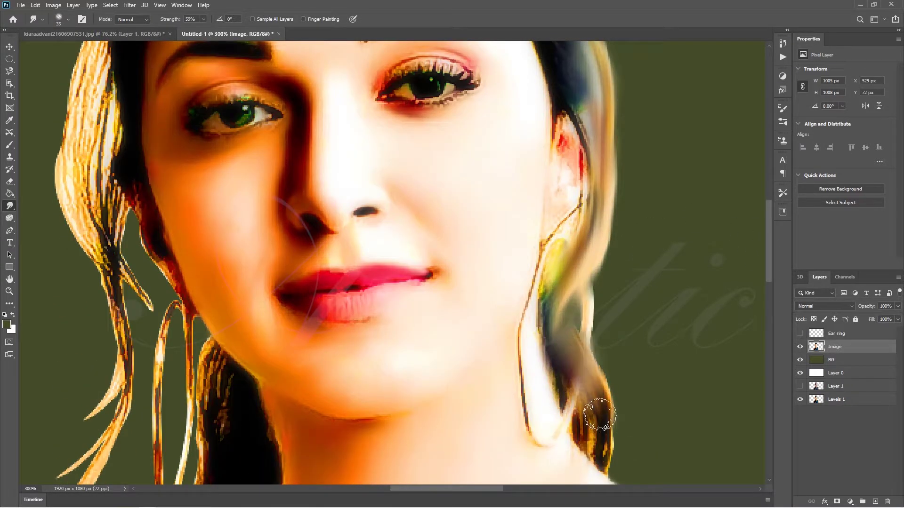
# - Blur the right hair toward the neck and smudge the blue collar along it
pyautogui.scroll(-4, 626, 357)
pyautogui.moveTo(631, 283)
pyautogui.mouseDown()
pyautogui.moveTo(614, 241)
pyautogui.moveTo(607, 339)
pyautogui.mouseUp()
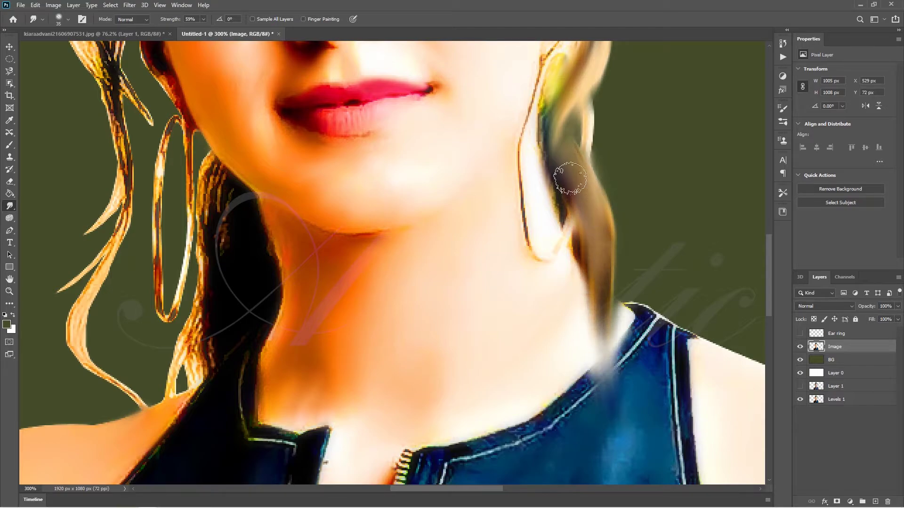
pyautogui.moveTo(559, 177); pyautogui.dragTo(617, 391)
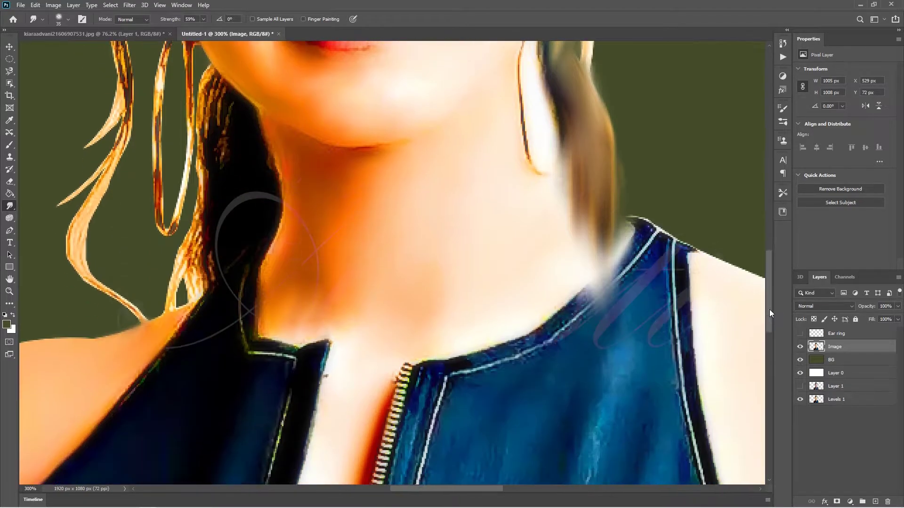
pyautogui.scroll(-2, 640, 329)
pyautogui.moveTo(638, 291)
pyautogui.mouseDown()
pyautogui.moveTo(606, 282)
pyautogui.moveTo(636, 274)
pyautogui.mouseUp()
pyautogui.moveTo(637, 242); pyautogui.dragTo(573, 318)
pyautogui.moveTo(559, 372); pyautogui.dragTo(511, 347)
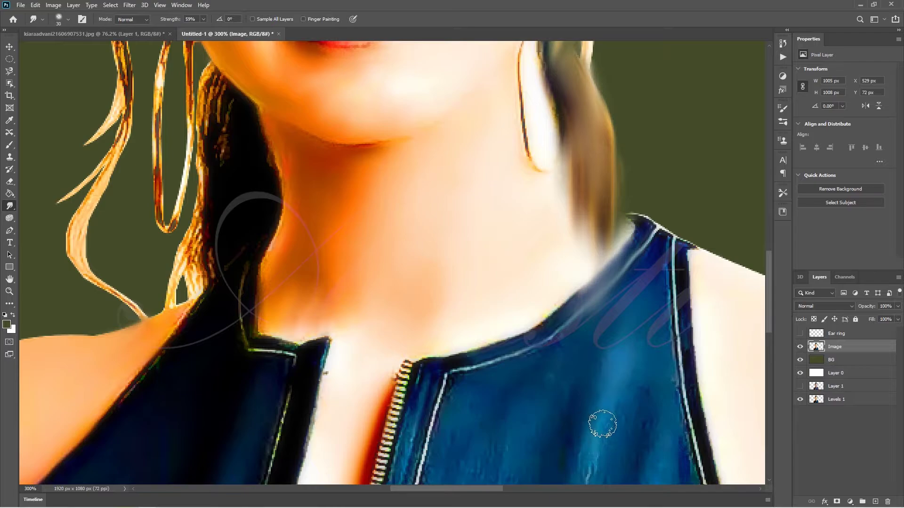
# - With the brush raised to 50 px, smooth away light streaks on the blue jacket
pyautogui.scroll(-5, 599, 419)
pyautogui.press(']')
pyautogui.press(']')
pyautogui.press(']')
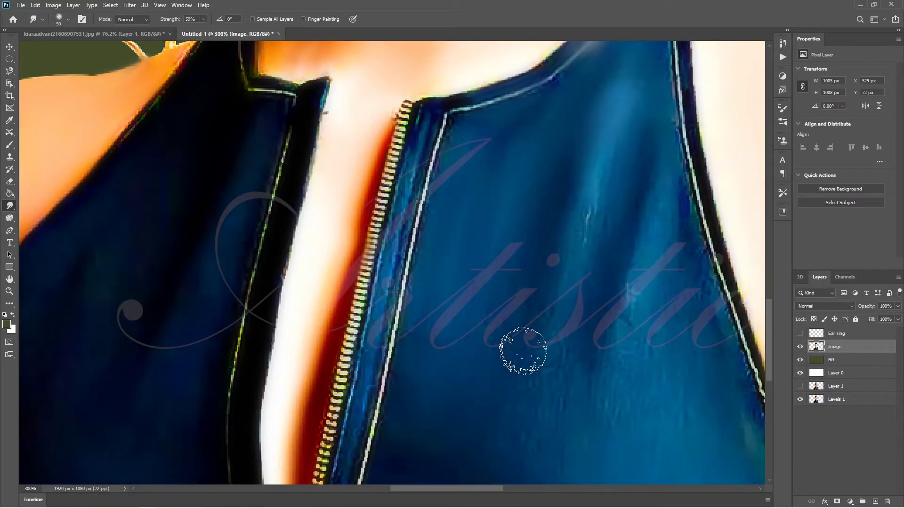
pyautogui.moveTo(520, 351); pyautogui.dragTo(645, 186)
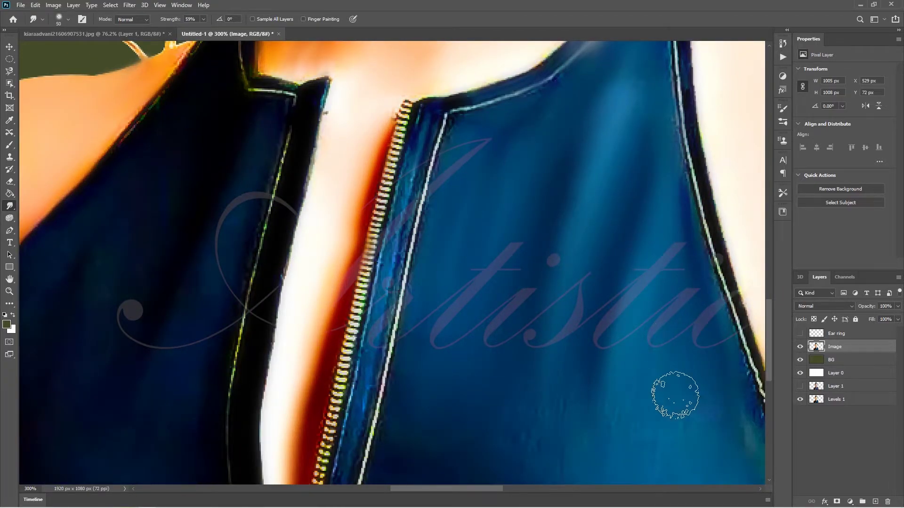
pyautogui.scroll(-3, 615, 238)
pyautogui.hscroll(-5, 353, 111)
pyautogui.scroll(3, 353, 111)
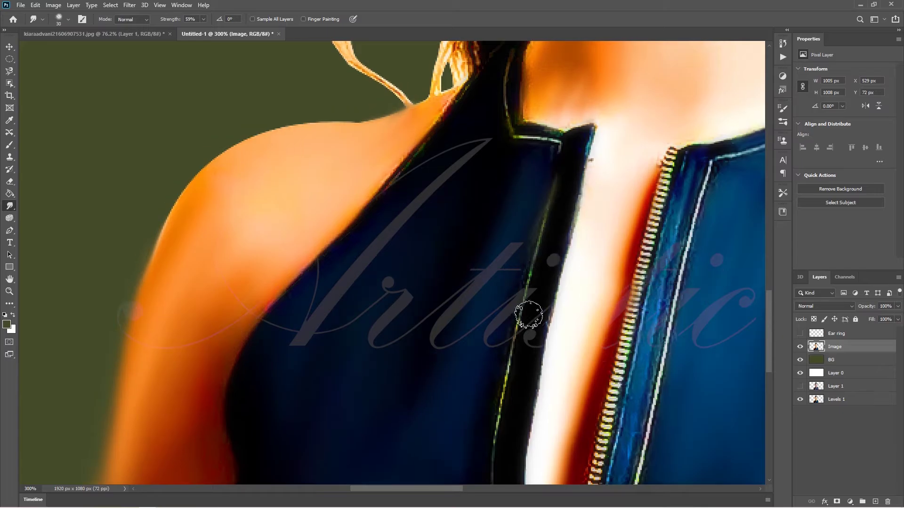
pyautogui.moveTo(769, 375); pyautogui.dragTo(772, 197)
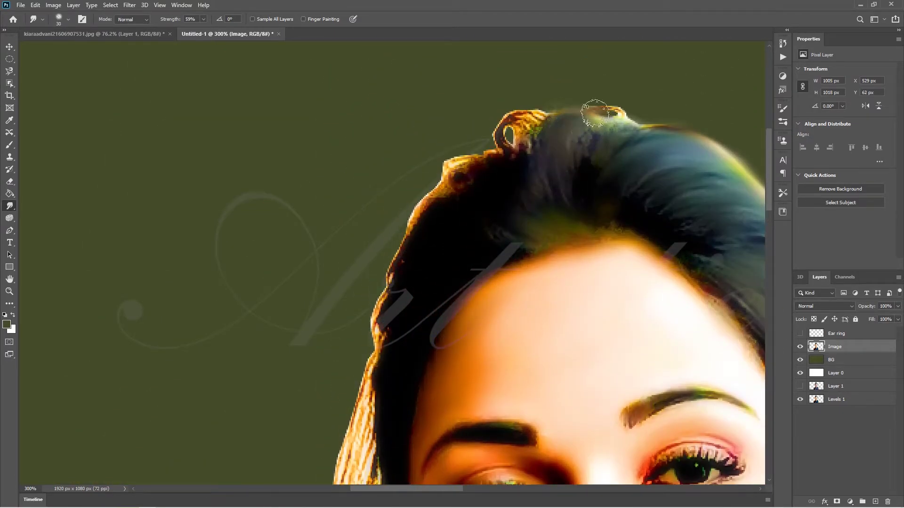
# - Smear the curled strand at the hair top and soften the left hair edge
pyautogui.moveTo(595, 113)
pyautogui.mouseDown()
pyautogui.moveTo(541, 147)
pyautogui.moveTo(500, 191)
pyautogui.moveTo(529, 155)
pyautogui.moveTo(525, 167)
pyautogui.moveTo(575, 133)
pyautogui.moveTo(475, 133)
pyautogui.moveTo(507, 185)
pyautogui.moveTo(523, 242)
pyautogui.moveTo(486, 202)
pyautogui.moveTo(500, 165)
pyautogui.moveTo(396, 257)
pyautogui.moveTo(434, 256)
pyautogui.moveTo(398, 369)
pyautogui.moveTo(383, 357)
pyautogui.moveTo(371, 400)
pyautogui.mouseUp()
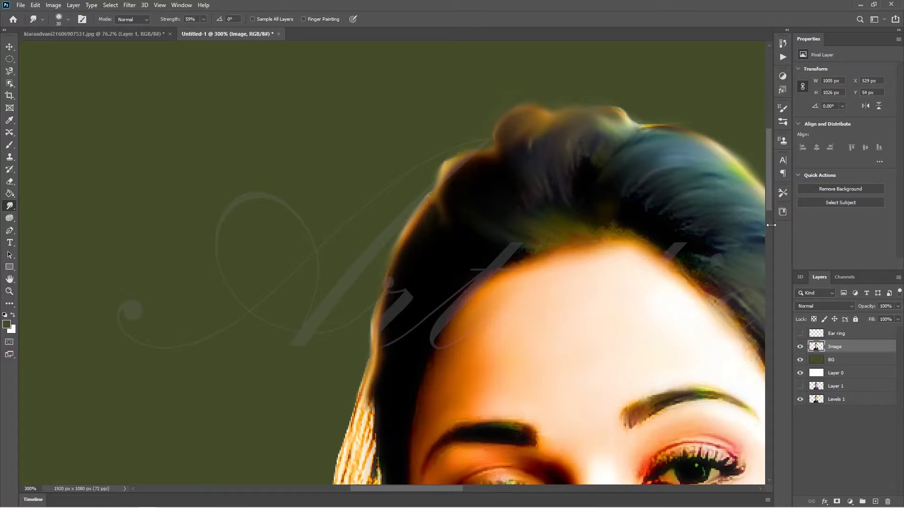
pyautogui.scroll(-5, 767, 239)
pyautogui.scroll(-1, 767, 239)
pyautogui.moveTo(386, 169)
pyautogui.mouseDown()
pyautogui.moveTo(372, 311)
pyautogui.moveTo(343, 325)
pyautogui.mouseUp()
pyautogui.moveTo(376, 137)
pyautogui.mouseDown()
pyautogui.moveTo(369, 323)
pyautogui.moveTo(400, 145)
pyautogui.moveTo(377, 396)
pyautogui.mouseUp()
pyautogui.scroll(-6, 742, 245)
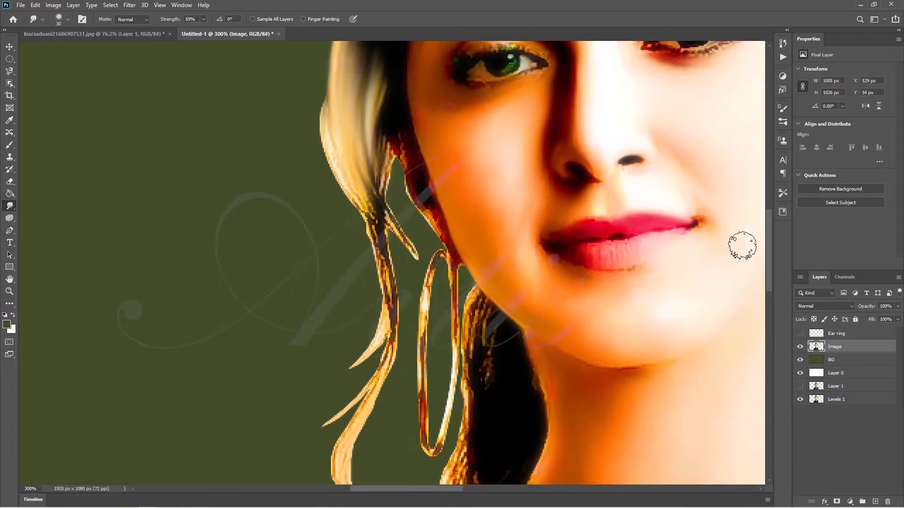
pyautogui.moveTo(324, 84); pyautogui.dragTo(357, 292)
pyautogui.moveTo(396, 94); pyautogui.dragTo(358, 382)
pyautogui.moveTo(400, 122); pyautogui.dragTo(414, 282)
pyautogui.moveTo(376, 150); pyautogui.dragTo(316, 442)
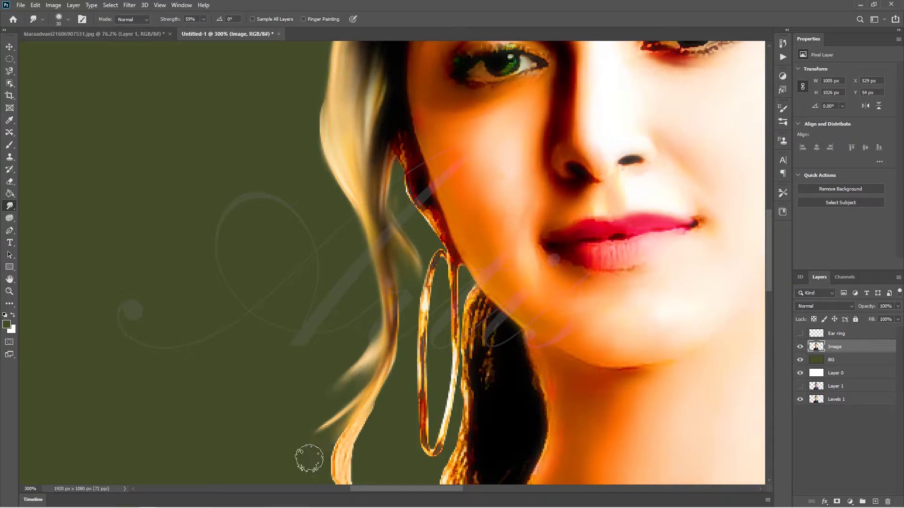
# - Drag the left hair strands down into a wisp and blend it into the shoulder at size 20
pyautogui.moveTo(374, 198); pyautogui.dragTo(376, 320)
pyautogui.moveTo(316, 75); pyautogui.dragTo(330, 198)
pyautogui.moveTo(383, 85); pyautogui.dragTo(389, 328)
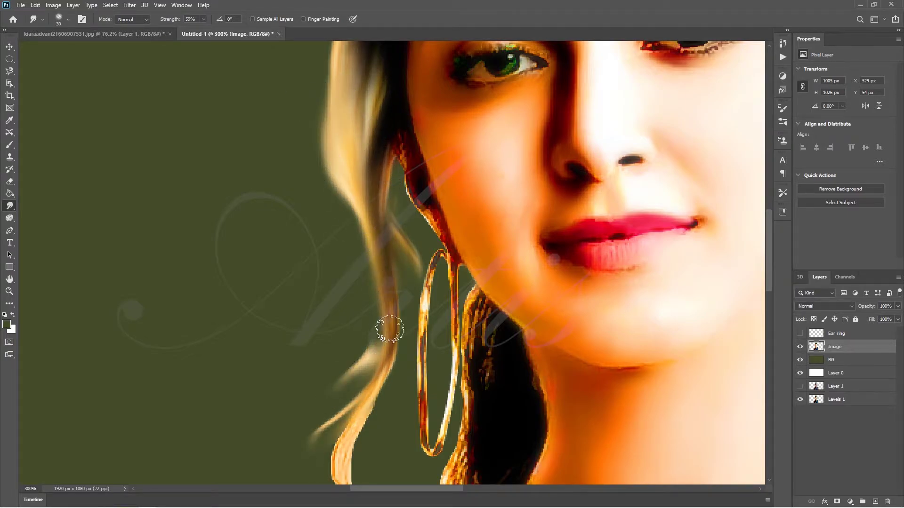
pyautogui.scroll(-5, 389, 328)
pyautogui.moveTo(391, 141); pyautogui.dragTo(358, 292)
pyautogui.moveTo(367, 245)
pyautogui.mouseDown()
pyautogui.moveTo(388, 129)
pyautogui.moveTo(357, 129)
pyautogui.moveTo(327, 203)
pyautogui.moveTo(319, 297)
pyautogui.mouseUp()
pyautogui.moveTo(346, 226); pyautogui.dragTo(404, 346)
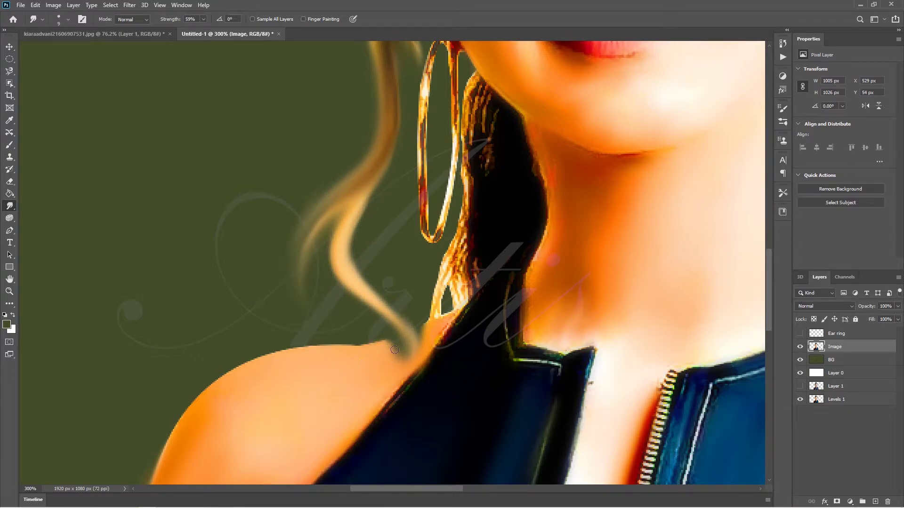
pyautogui.press(']')
pyautogui.moveTo(397, 348); pyautogui.dragTo(421, 335)
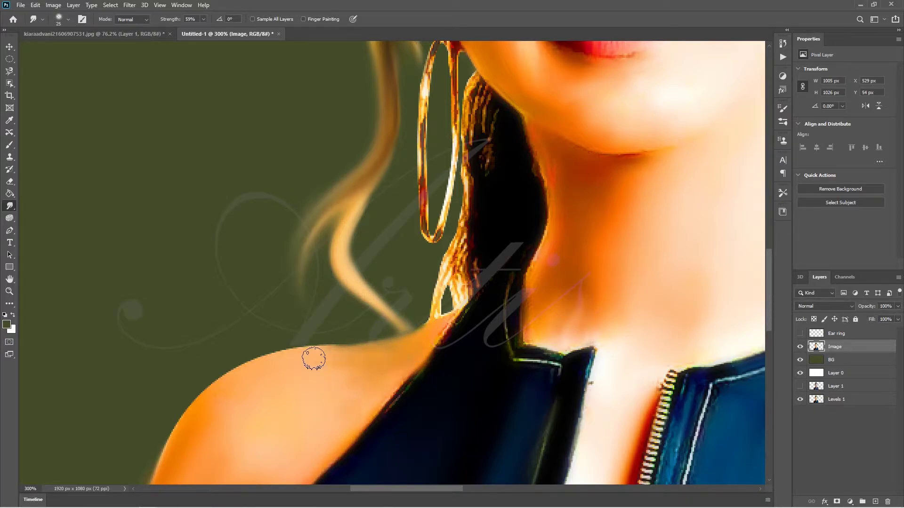
pyautogui.hotkey('ctrl', '0')
# - Smudge the hair strands beside the neck downward with a smaller brush
pyautogui.scroll(4, 399, 257)
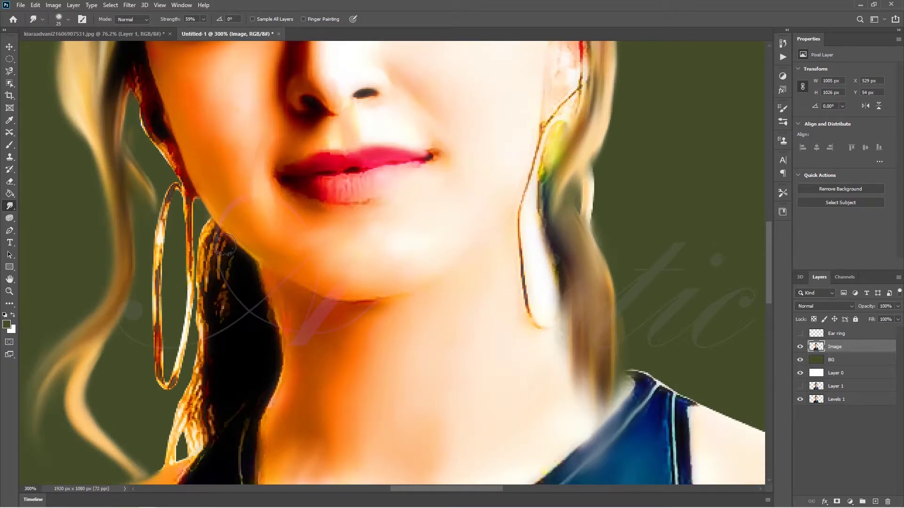
pyautogui.moveTo(215, 282); pyautogui.dragTo(216, 239)
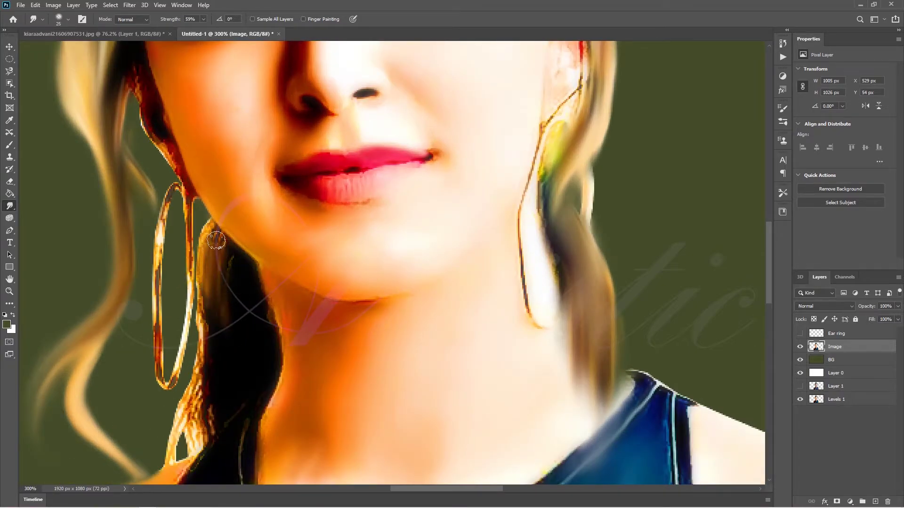
pyautogui.press('[')
pyautogui.press('[')
pyautogui.moveTo(212, 335); pyautogui.dragTo(189, 452)
pyautogui.moveTo(202, 391)
pyautogui.mouseDown()
pyautogui.moveTo(198, 459)
pyautogui.moveTo(168, 441)
pyautogui.mouseUp()
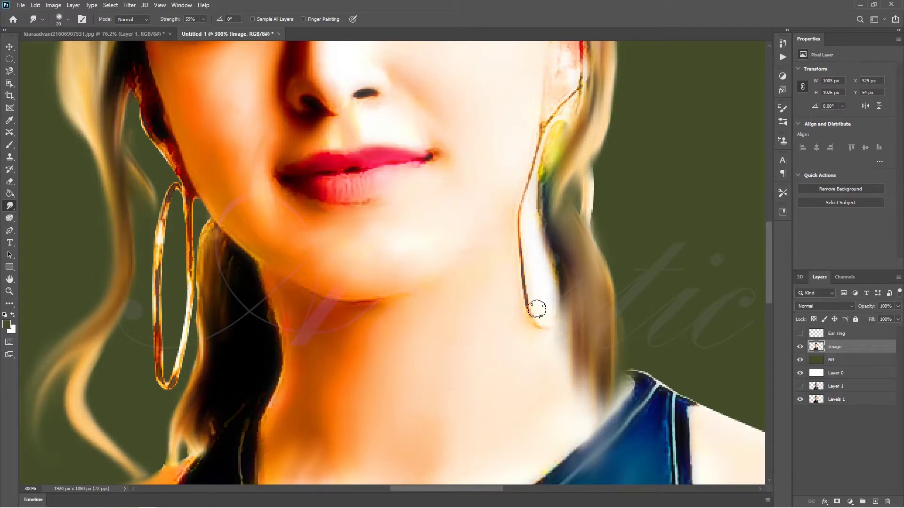
pyautogui.scroll(3, 537, 306)
# - Show the Ear ring layer, then smudge away the earring hook and soften the left earring edge at size 8
pyautogui.click(800, 333)
pyautogui.press('[')
pyautogui.press('[')
pyautogui.press('[')
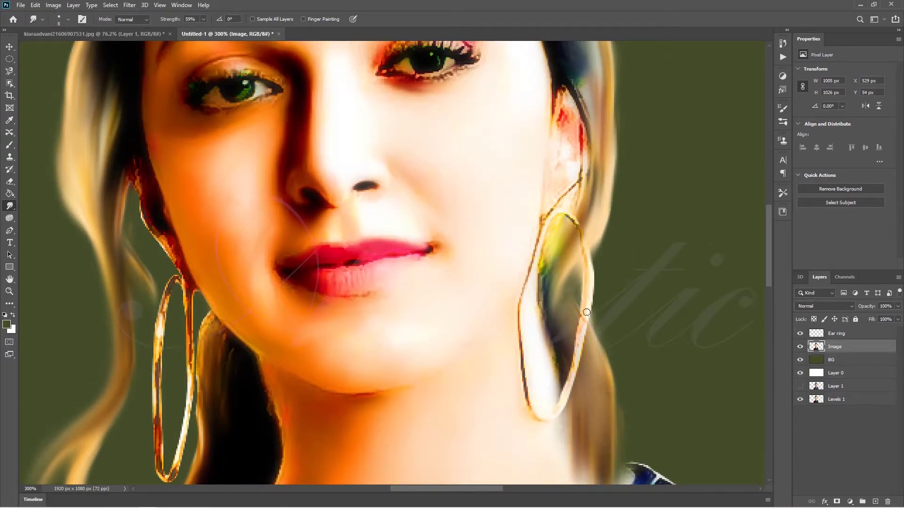
pyautogui.hotkey('alt', ']')
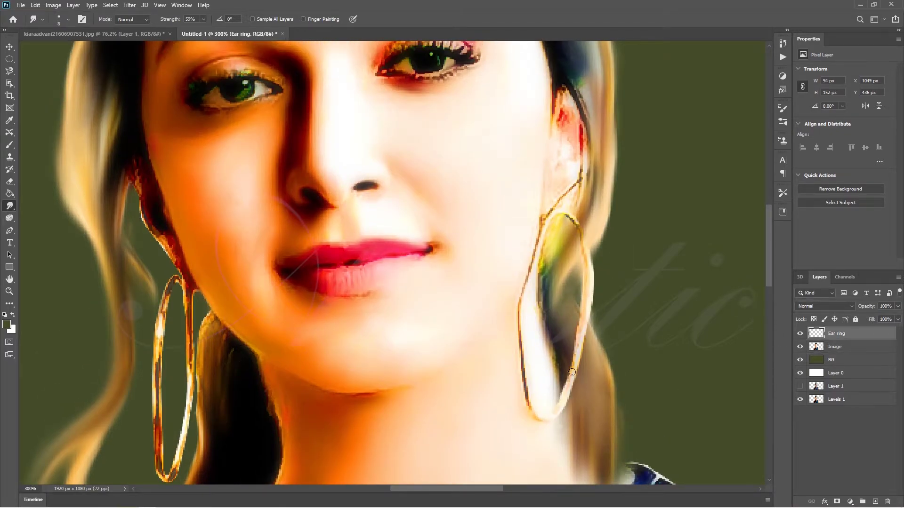
pyautogui.press(']')
pyautogui.hotkey('alt', '[')
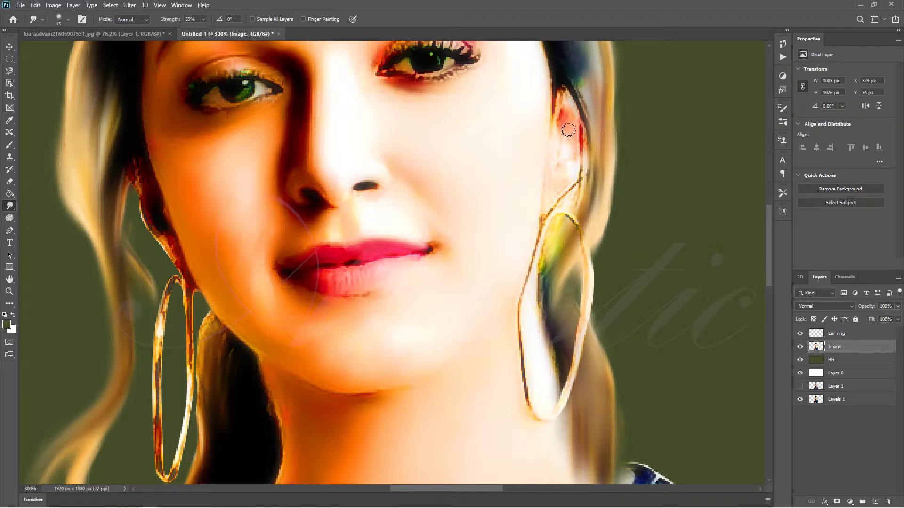
pyautogui.press(']')
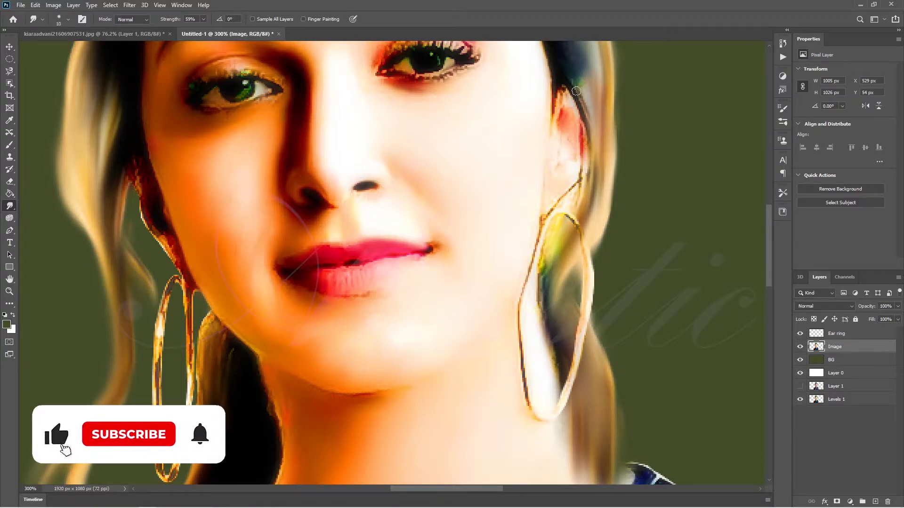
pyautogui.moveTo(574, 171); pyautogui.dragTo(554, 209)
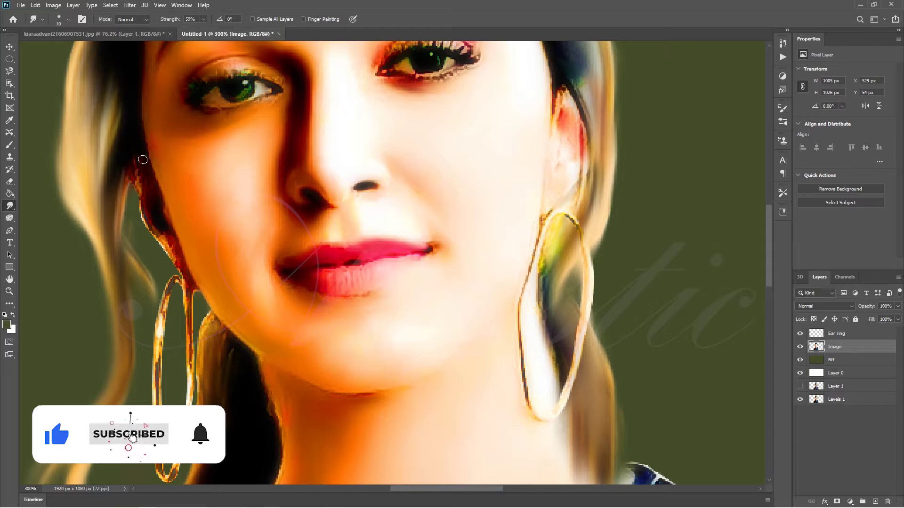
pyautogui.press('[')
pyautogui.press('[')
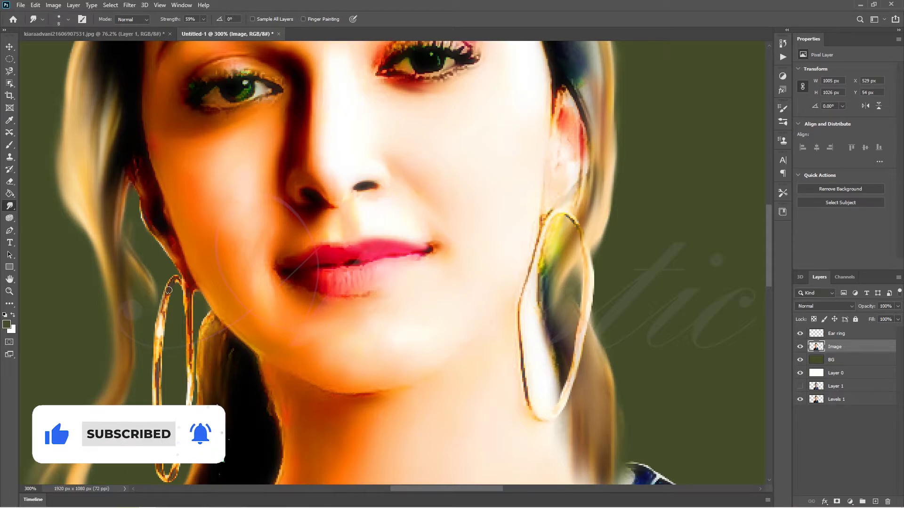
pyautogui.moveTo(156, 428); pyautogui.dragTo(156, 443)
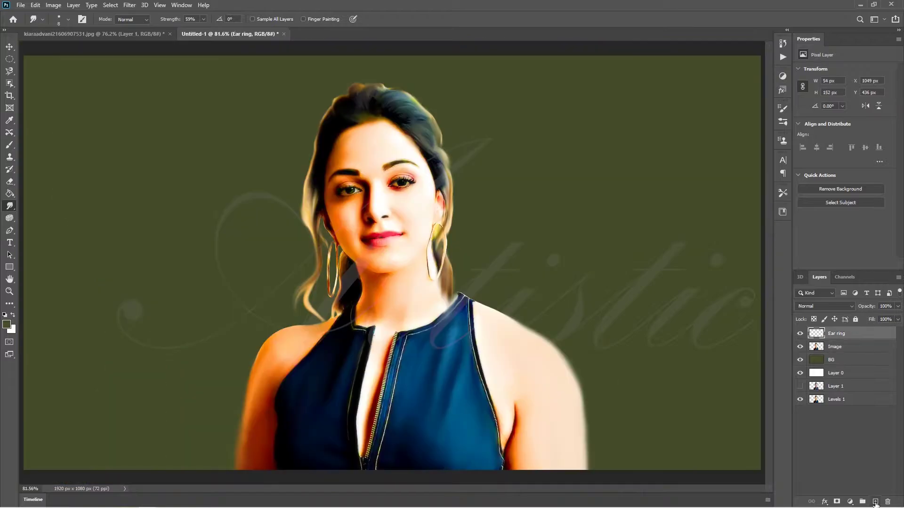
# - Rename the new layer to 'Hair'
pyautogui.doubleClick(836, 334)
pyautogui.write('Hair')
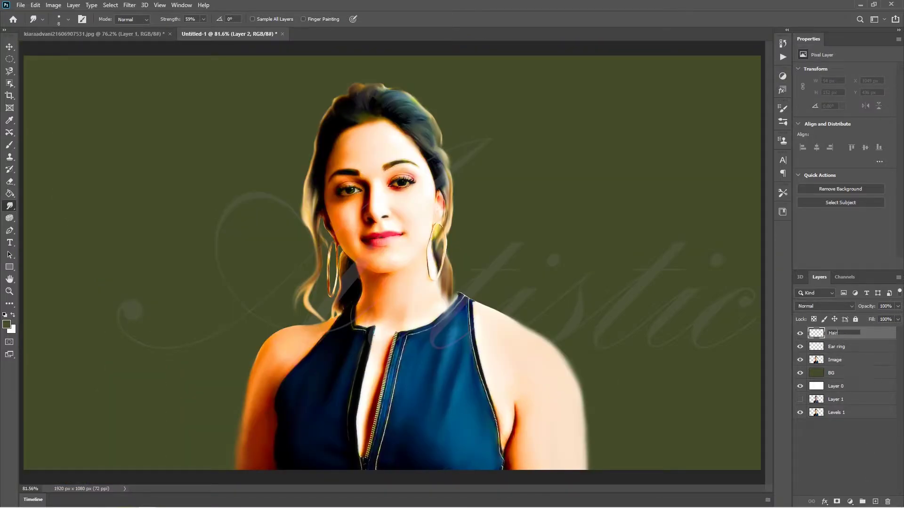
pyautogui.press('Return')
pyautogui.press('b')
# - Select a fine Hard Round brush preset
pyautogui.click(69, 19)
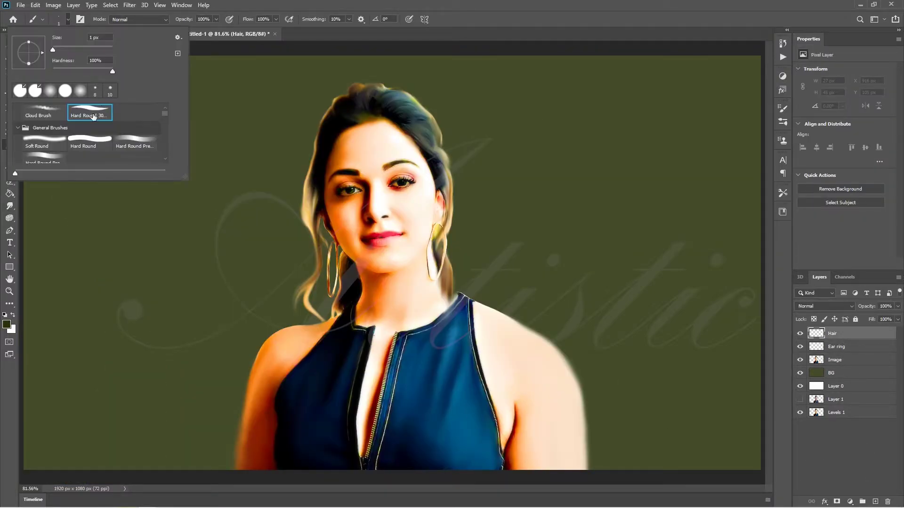
pyautogui.scroll(2, 123, 130)
pyautogui.scroll(-1, 122, 154)
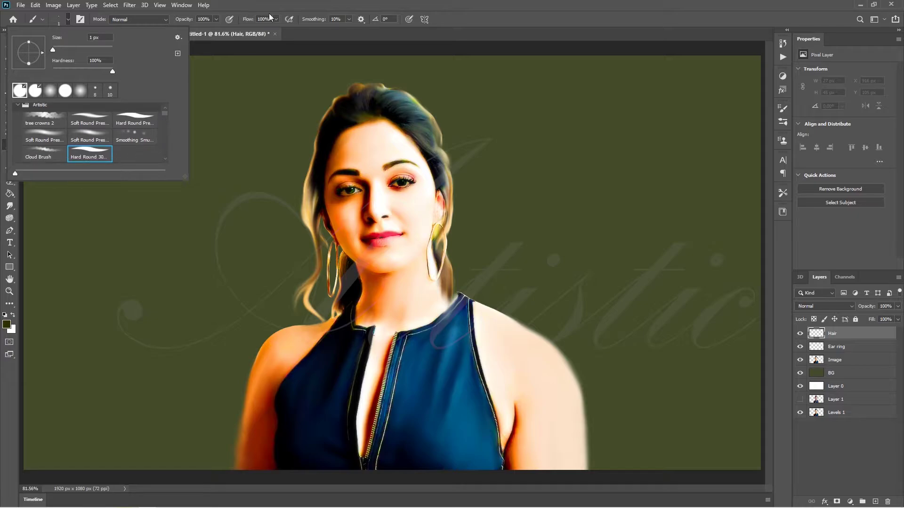
pyautogui.press('Return')
pyautogui.click(69, 19)
# - Paint dark black strands across the top of the hair
pyautogui.press('Return')
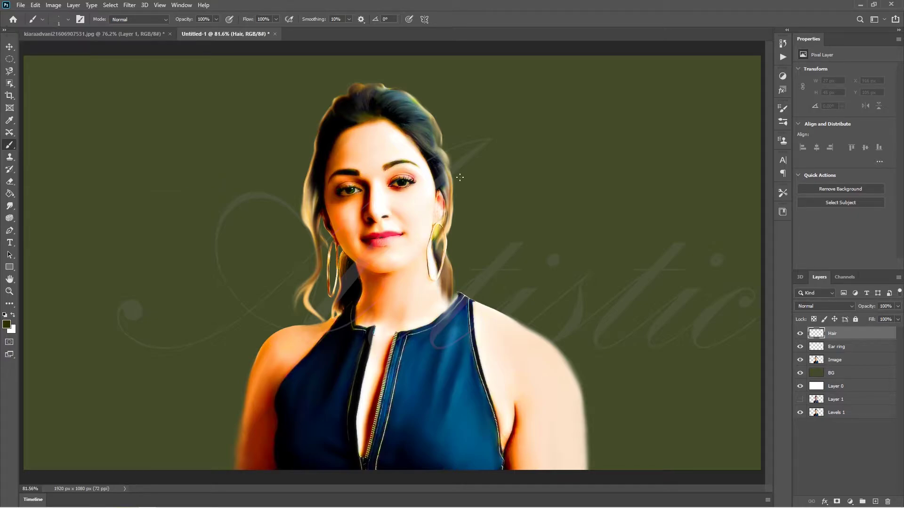
pyautogui.scroll(3, 459, 181)
pyautogui.scroll(5, 753, 188)
pyautogui.scroll(5, 752, 174)
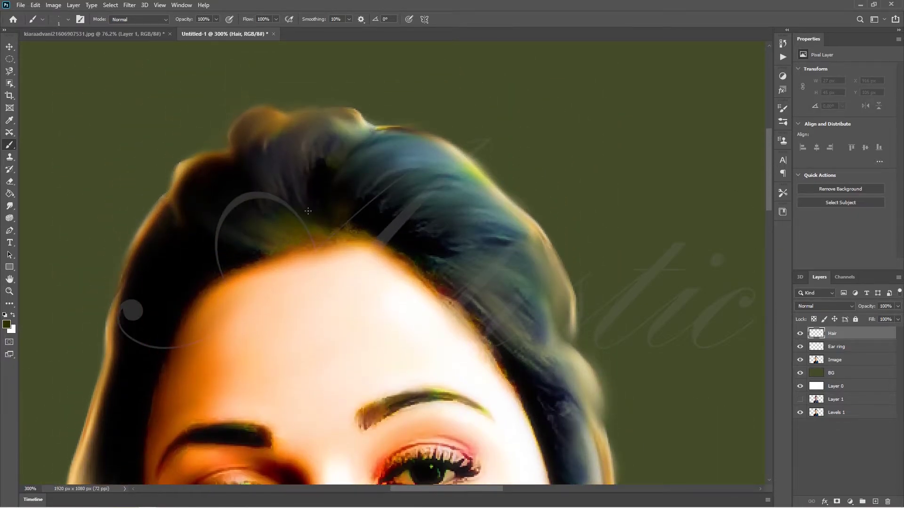
pyautogui.press('d')
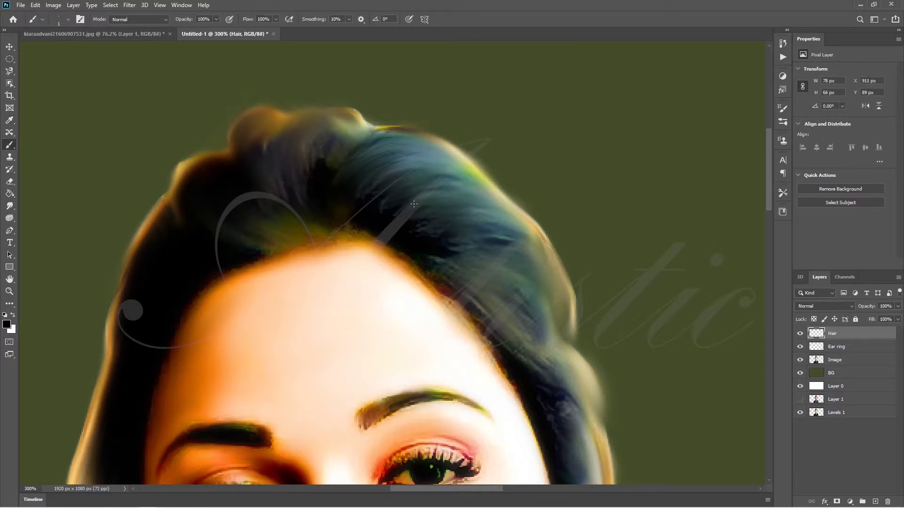
pyautogui.moveTo(434, 189); pyautogui.dragTo(508, 235)
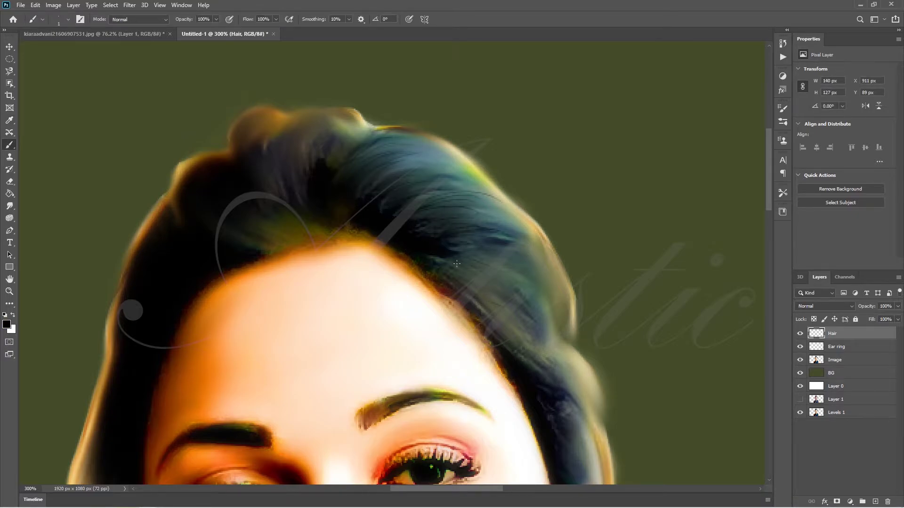
pyautogui.moveTo(456, 264); pyautogui.dragTo(541, 306)
# - Sample a light brown hair colour and paint light strands along the left hair edge
pyautogui.keyDown('alt'); pyautogui.click(293, 221); pyautogui.keyUp('alt')
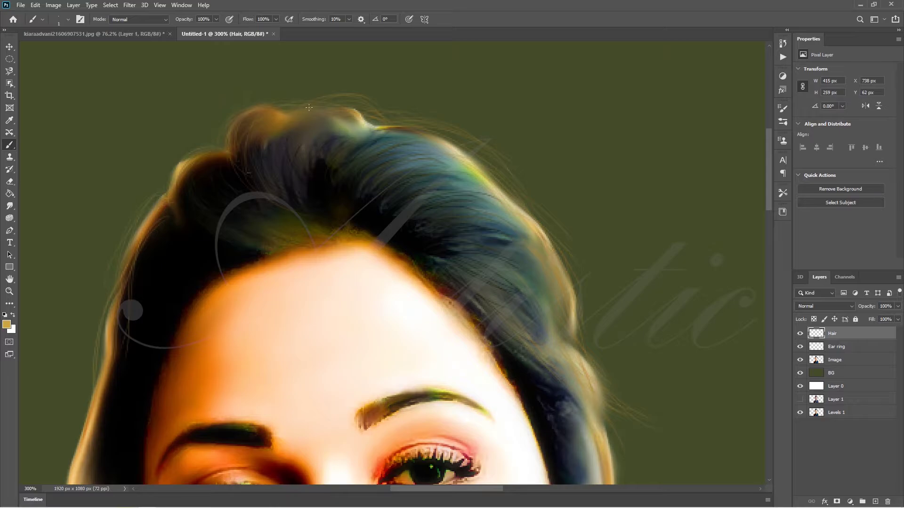
pyautogui.scroll(-5, 763, 202)
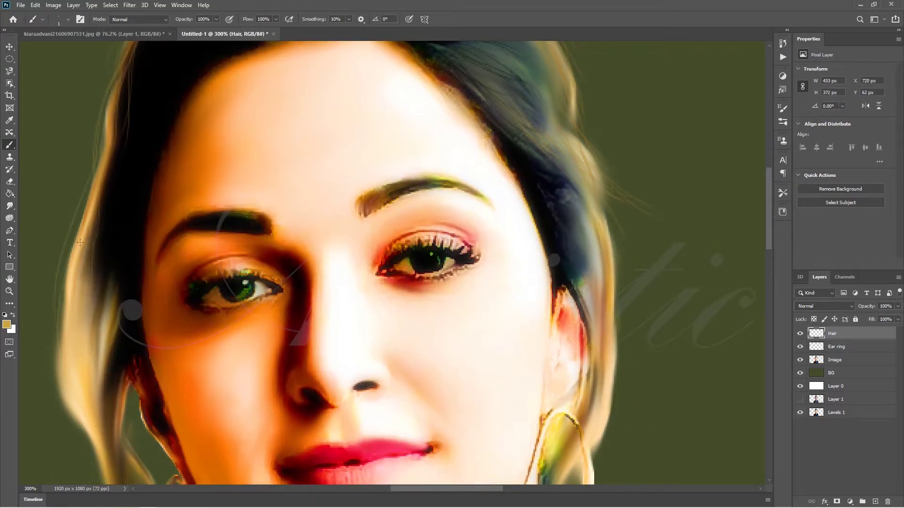
pyautogui.moveTo(62, 416); pyautogui.dragTo(75, 448)
pyautogui.moveTo(106, 363); pyautogui.dragTo(110, 391)
pyautogui.moveTo(122, 320); pyautogui.dragTo(127, 396)
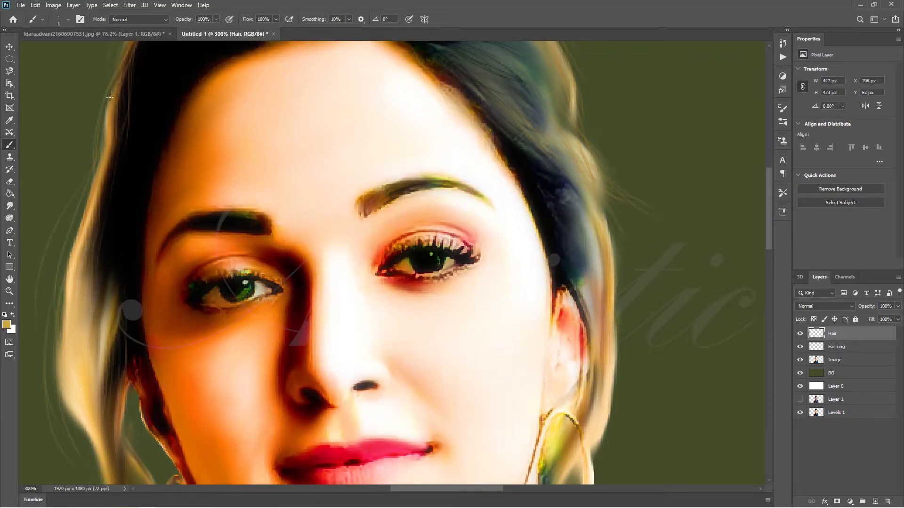
pyautogui.scroll(-5, 103, 157)
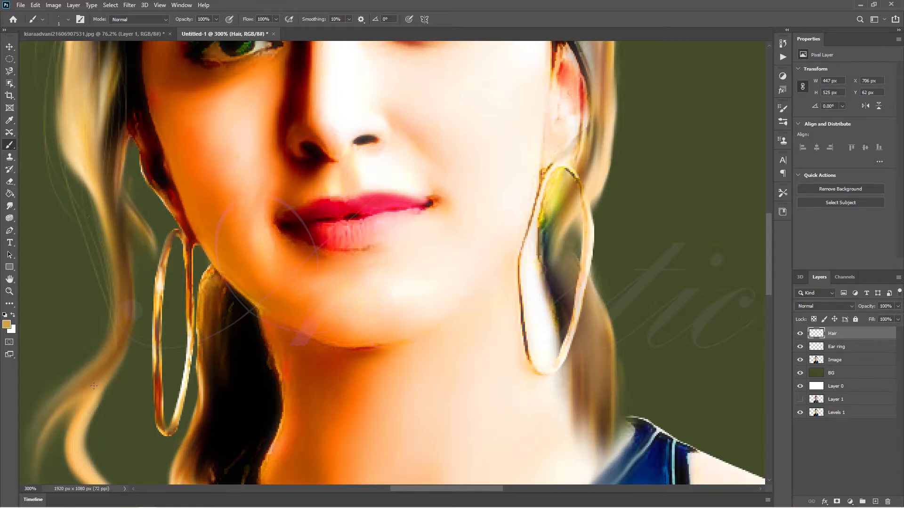
pyautogui.hotkey('ctrl', '-')
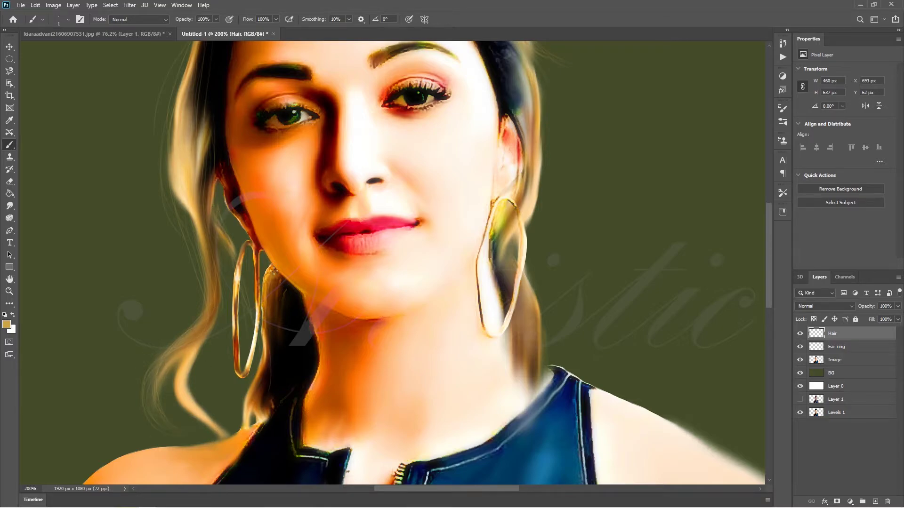
# - Paint thin light strands beside the earring, over the jacket and along the hair edge
pyautogui.moveTo(269, 300)
pyautogui.mouseDown()
pyautogui.moveTo(273, 350)
pyautogui.moveTo(260, 382)
pyautogui.mouseUp()
pyautogui.scroll(-5, 198, 208)
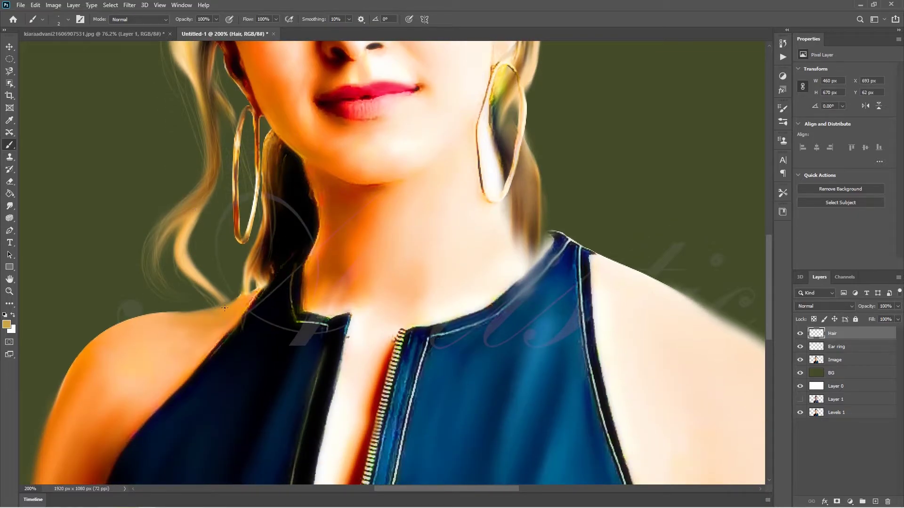
pyautogui.moveTo(224, 308); pyautogui.dragTo(231, 362)
pyautogui.moveTo(233, 325); pyautogui.dragTo(243, 362)
pyautogui.moveTo(233, 327)
pyautogui.mouseDown()
pyautogui.moveTo(240, 365)
pyautogui.moveTo(198, 397)
pyautogui.mouseUp()
pyautogui.moveTo(271, 216)
pyautogui.mouseDown()
pyautogui.moveTo(249, 334)
pyautogui.moveTo(275, 362)
pyautogui.mouseUp()
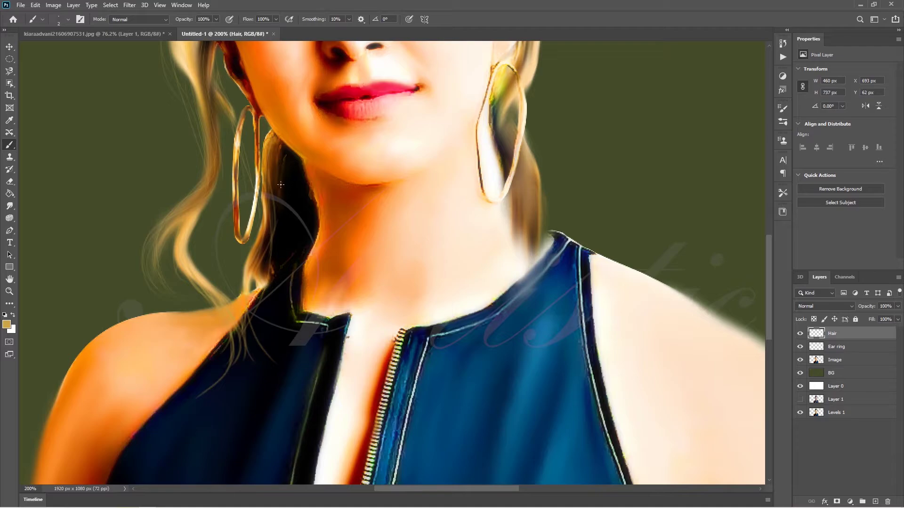
pyautogui.moveTo(276, 148); pyautogui.dragTo(242, 367)
pyautogui.moveTo(143, 264); pyautogui.dragTo(146, 297)
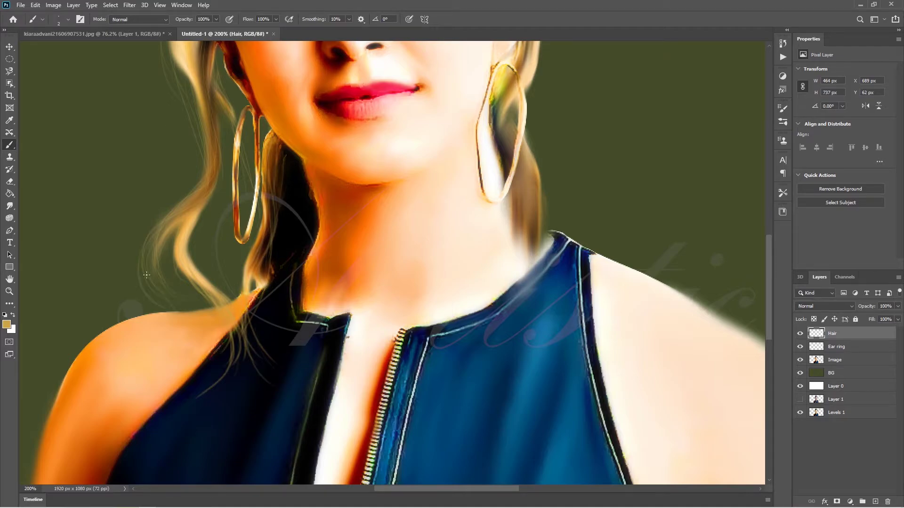
pyautogui.scroll(4, 605, 248)
# - Move the Hair layer below Ear ring and paint thin dark strands down the neck
pyautogui.moveTo(538, 196); pyautogui.dragTo(558, 261)
pyautogui.moveTo(541, 195)
pyautogui.mouseDown()
pyautogui.moveTo(539, 111)
pyautogui.moveTo(562, 281)
pyautogui.mouseUp()
pyautogui.hotkey('ctrl', '[')
pyautogui.scroll(-2, 544, 329)
pyautogui.moveTo(526, 345); pyautogui.dragTo(521, 387)
pyautogui.moveTo(516, 340); pyautogui.dragTo(513, 384)
pyautogui.moveTo(541, 349); pyautogui.dragTo(521, 382)
pyautogui.moveTo(517, 340); pyautogui.dragTo(507, 394)
pyautogui.moveTo(530, 341); pyautogui.dragTo(524, 376)
pyautogui.moveTo(546, 346); pyautogui.dragTo(537, 359)
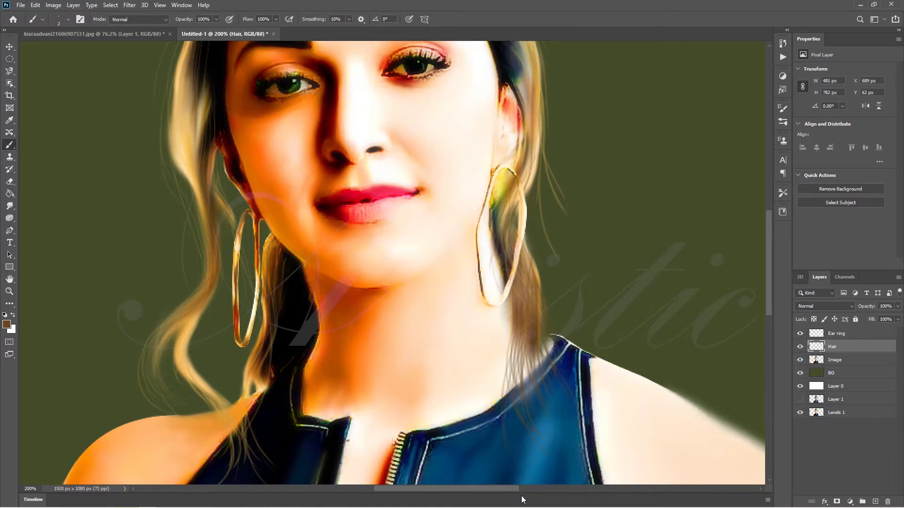
pyautogui.hotkey('ctrl', '0')
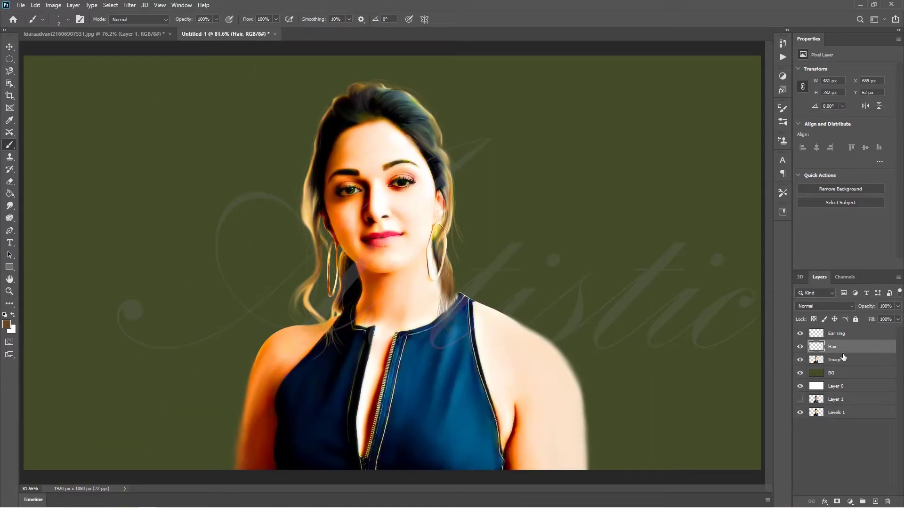
# - Add a new layer above the Hair layer and name it 'Eye'
pyautogui.click(875, 502)
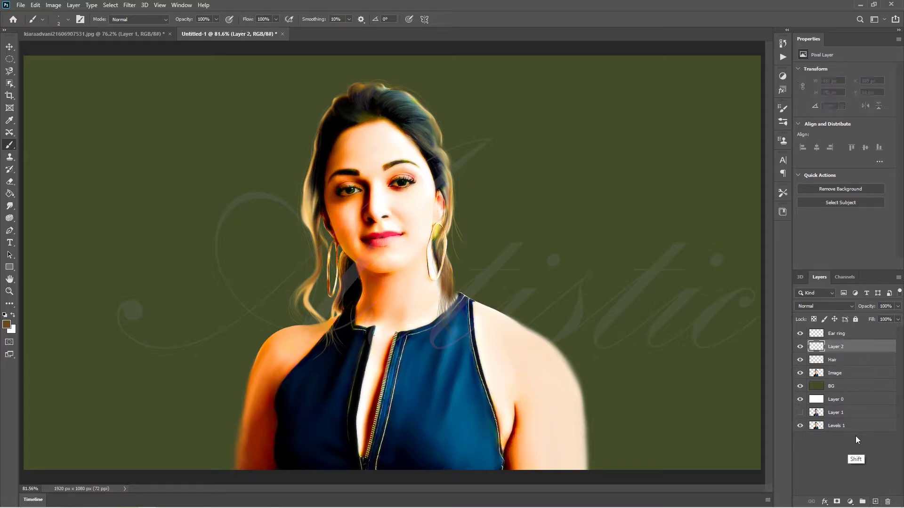
pyautogui.press('e')
pyautogui.doubleClick(835, 346)
pyautogui.write('Eye')
pyautogui.press('Return')
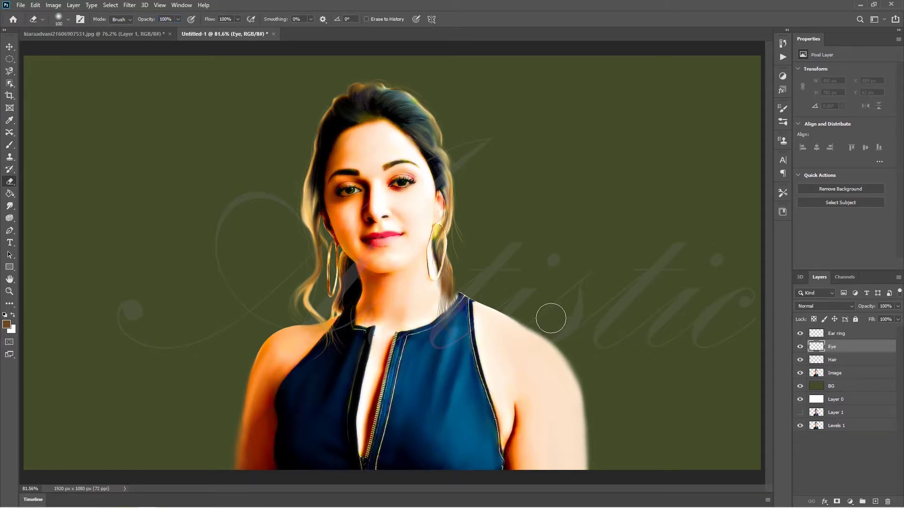
# - Zoom in on the eyes and set a slightly smaller brush with black (000000) paint
pyautogui.press('z')
pyautogui.click(334, 204)
pyautogui.moveTo(334, 204); pyautogui.dragTo(478, 236)
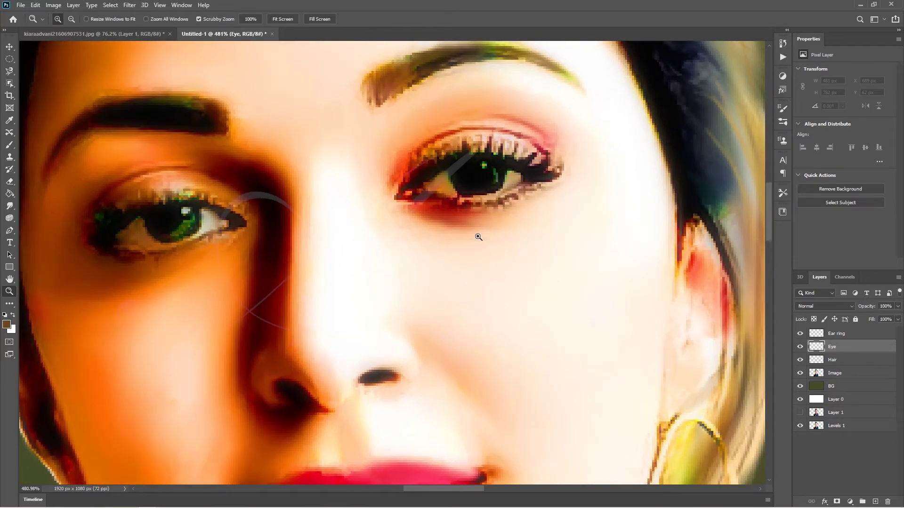
pyautogui.press('b')
pyautogui.press('[')
pyautogui.click(6, 324)
pyautogui.write('000000')
pyautogui.press('Return')
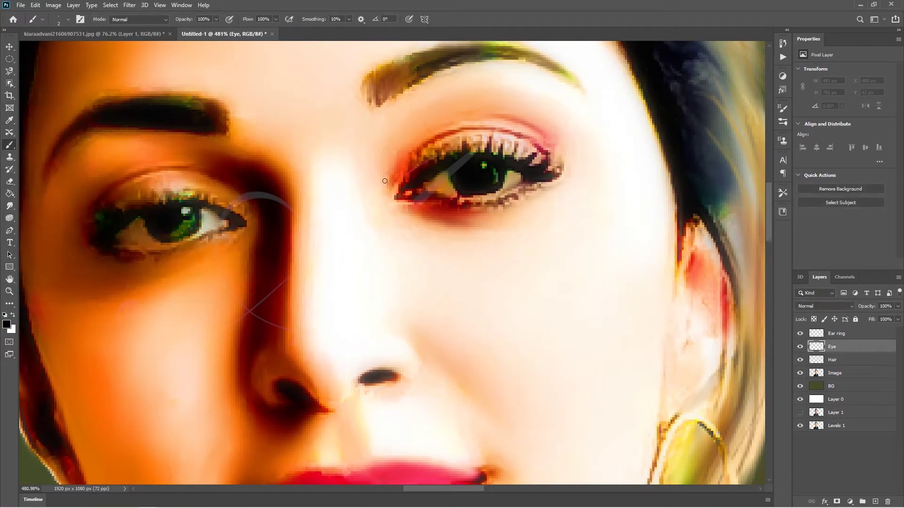
# - Darken the eyeliner and upper and lower lash lines of both eyes in black
pyautogui.moveTo(416, 182)
pyautogui.mouseDown()
pyautogui.moveTo(440, 160)
pyautogui.moveTo(414, 177)
pyautogui.mouseUp()
pyautogui.moveTo(463, 151); pyautogui.dragTo(507, 157)
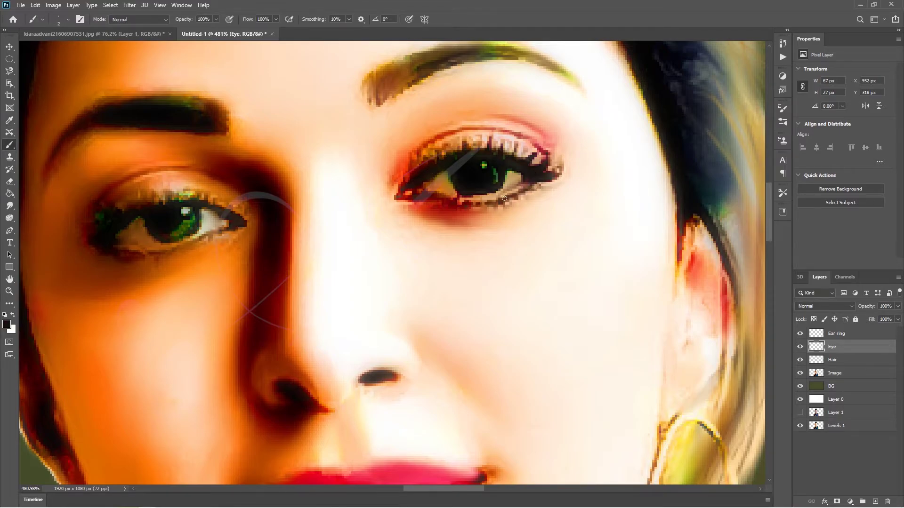
pyautogui.moveTo(509, 193); pyautogui.dragTo(496, 205)
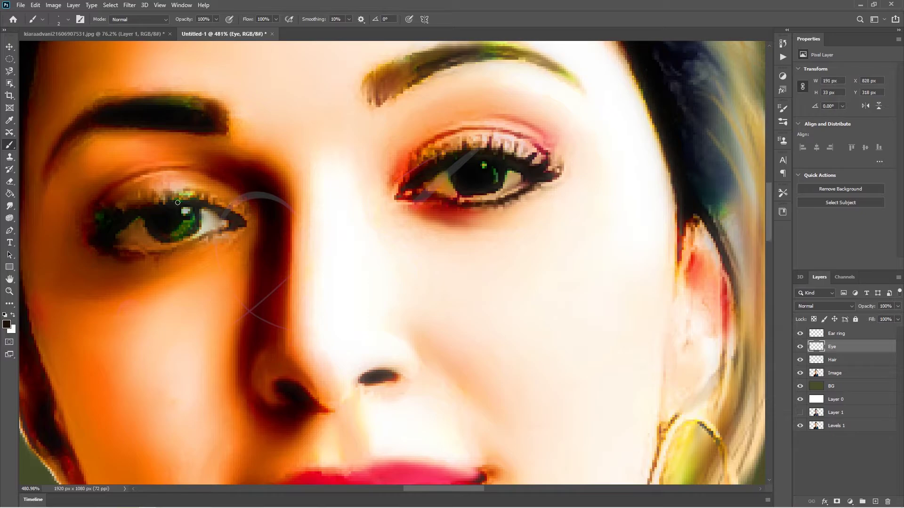
pyautogui.moveTo(156, 201); pyautogui.dragTo(247, 213)
pyautogui.moveTo(164, 255)
pyautogui.mouseDown()
pyautogui.moveTo(202, 250)
pyautogui.moveTo(139, 257)
pyautogui.mouseUp()
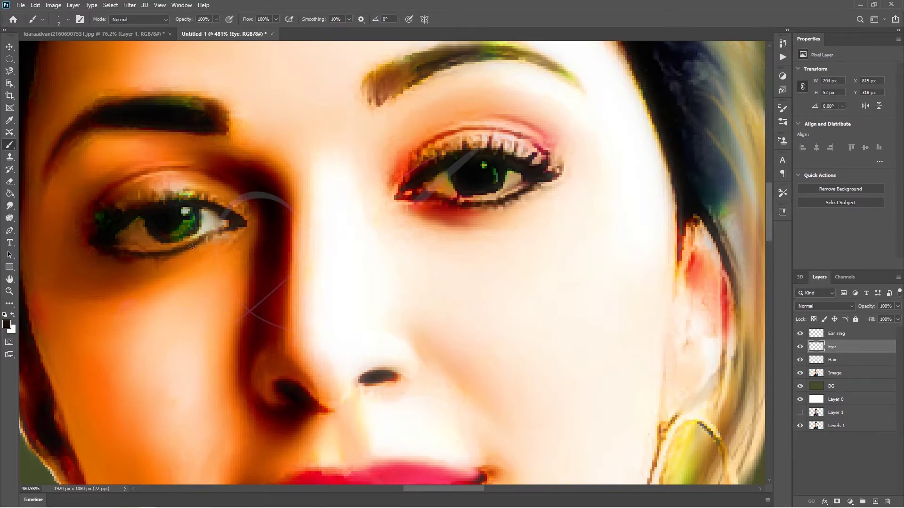
pyautogui.moveTo(470, 205); pyautogui.dragTo(479, 206)
# - Switch to a fine lash-drawing brush preset and undo the last eye-corner stroke
pyautogui.click(68, 19)
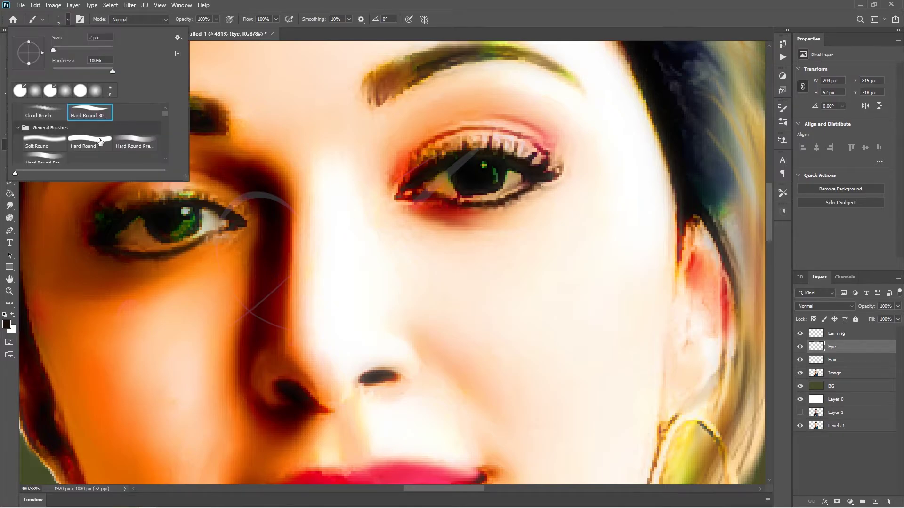
pyautogui.scroll(3, 162, 157)
pyautogui.scroll(2, 121, 147)
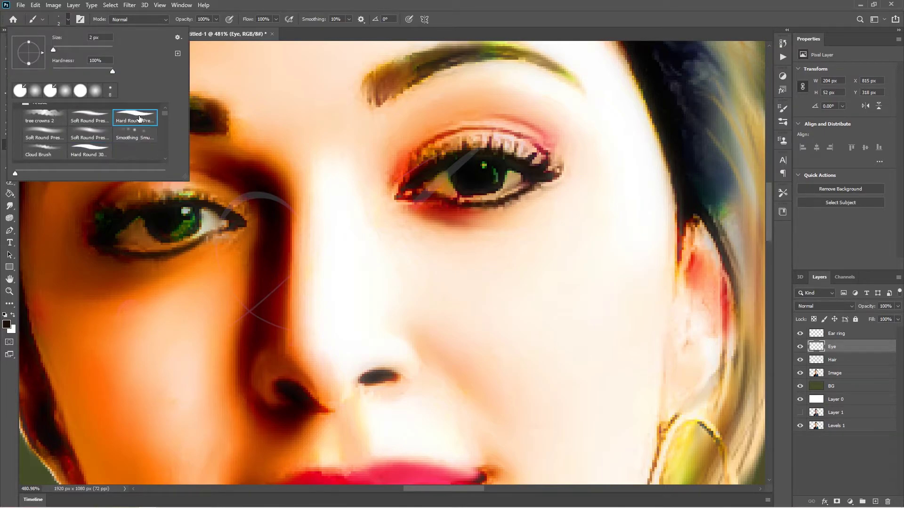
pyautogui.click(412, 150)
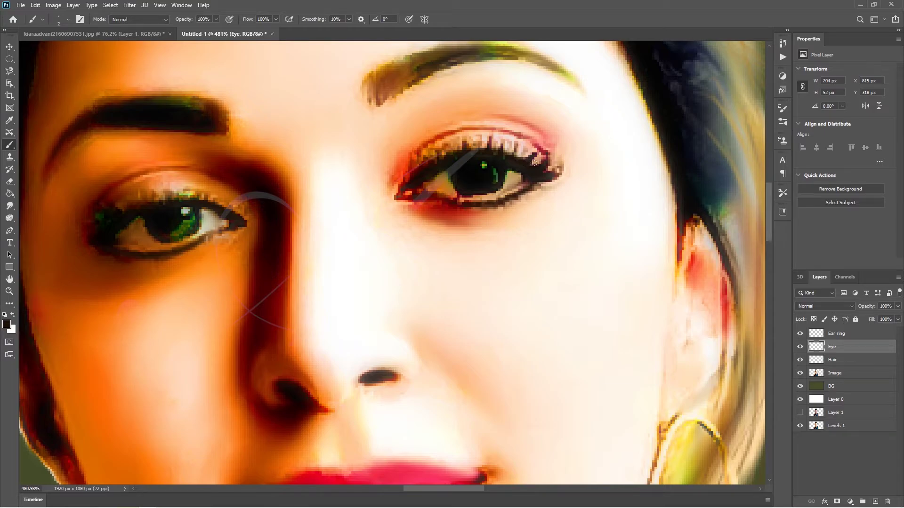
pyautogui.click(71, 20)
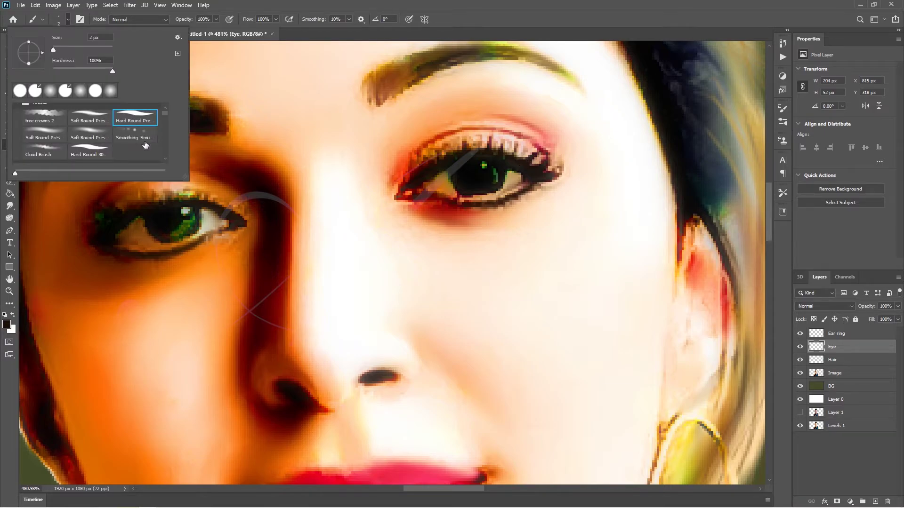
pyautogui.scroll(2, 146, 145)
pyautogui.click(536, 151)
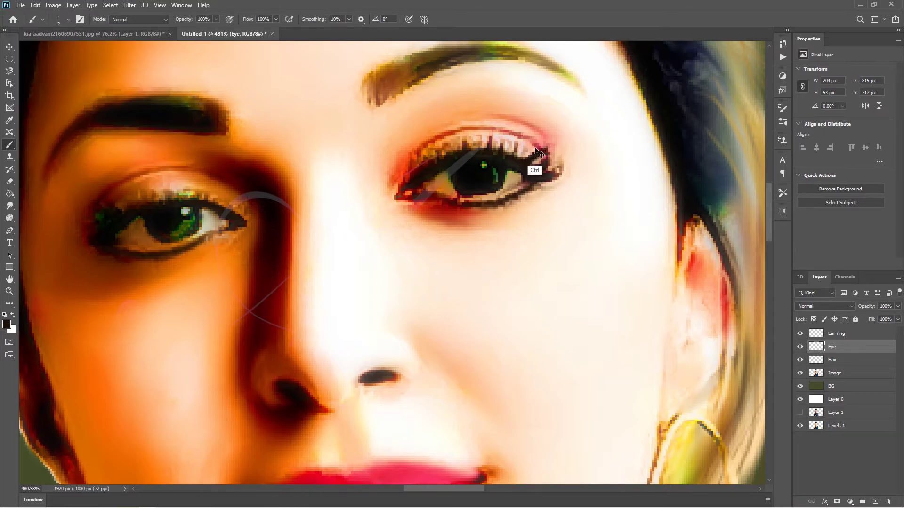
pyautogui.hotkey('ctrl', 'z')
# - Paint eyelashes along the right eye's outer corner, upper lid and lower lid
pyautogui.moveTo(539, 149)
pyautogui.mouseDown()
pyautogui.moveTo(566, 168)
pyautogui.moveTo(487, 133)
pyautogui.mouseUp()
pyautogui.moveTo(467, 148); pyautogui.dragTo(461, 136)
pyautogui.moveTo(447, 158)
pyautogui.mouseDown()
pyautogui.moveTo(444, 145)
pyautogui.moveTo(426, 151)
pyautogui.mouseUp()
pyautogui.moveTo(453, 158); pyautogui.dragTo(447, 140)
pyautogui.moveTo(530, 191); pyautogui.dragTo(513, 203)
pyautogui.moveTo(539, 188)
pyautogui.mouseDown()
pyautogui.moveTo(531, 200)
pyautogui.moveTo(529, 192)
pyautogui.mouseUp()
pyautogui.moveTo(523, 198); pyautogui.dragTo(510, 203)
pyautogui.moveTo(513, 199); pyautogui.dragTo(502, 208)
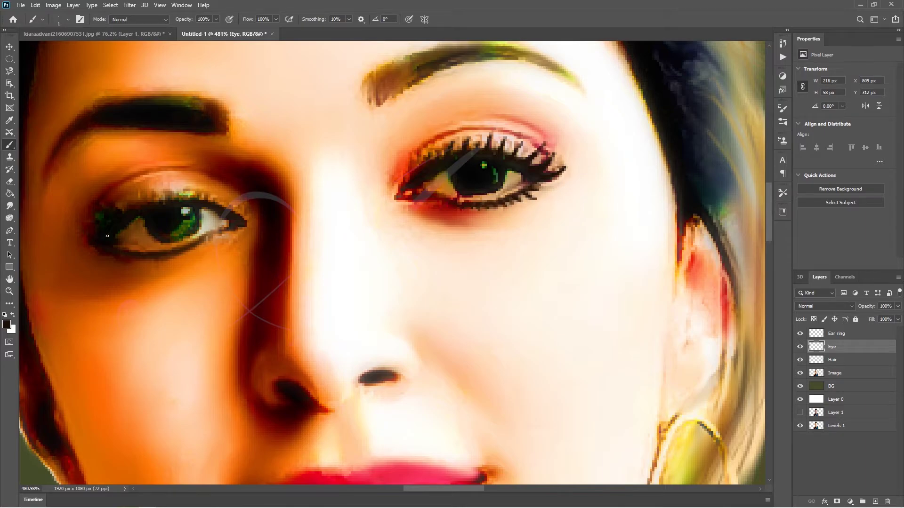
# - Paint eyelashes along the left eye's upper and lower lids
pyautogui.moveTo(151, 202); pyautogui.dragTo(137, 191)
pyautogui.moveTo(176, 200)
pyautogui.mouseDown()
pyautogui.moveTo(172, 188)
pyautogui.moveTo(199, 188)
pyautogui.mouseUp()
pyautogui.moveTo(219, 204)
pyautogui.mouseDown()
pyautogui.moveTo(216, 196)
pyautogui.moveTo(227, 202)
pyautogui.mouseUp()
pyautogui.moveTo(173, 255); pyautogui.dragTo(164, 262)
pyautogui.moveTo(188, 249); pyautogui.dragTo(183, 256)
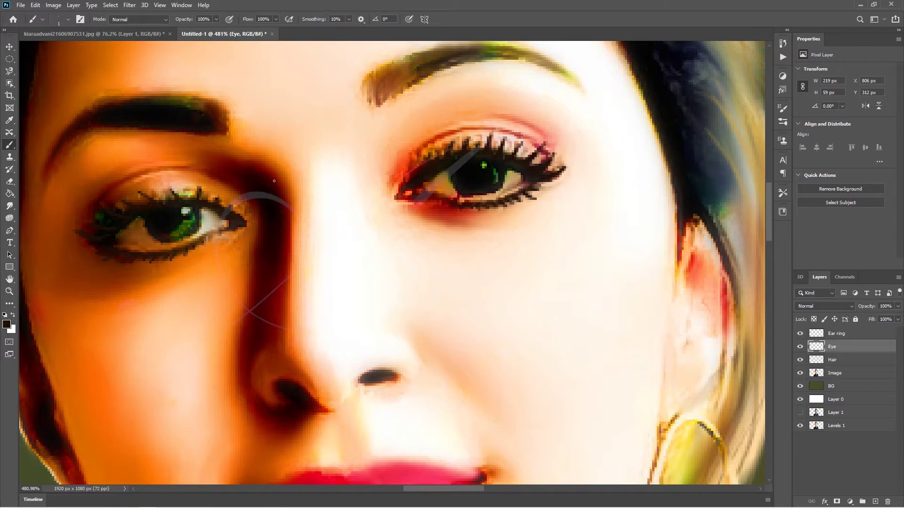
# - Fit the image on screen, lower the Eye layer to 27% opacity, and add an empty layer above it
pyautogui.hotkey('ctrl', '0')
pyautogui.moveTo(866, 306); pyautogui.dragTo(840, 306)
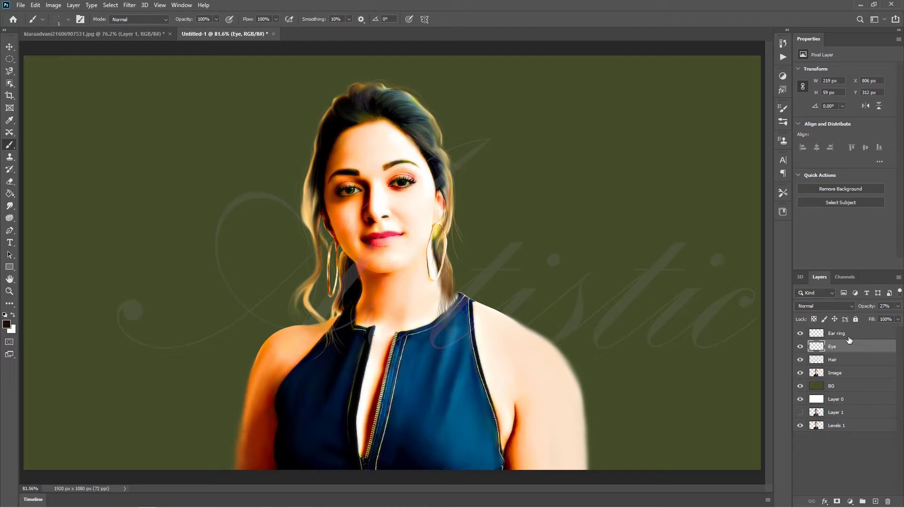
pyautogui.click(875, 501)
# - Zoom in on the eyes, sample the iris green and paint it over both irises
pyautogui.press('z')
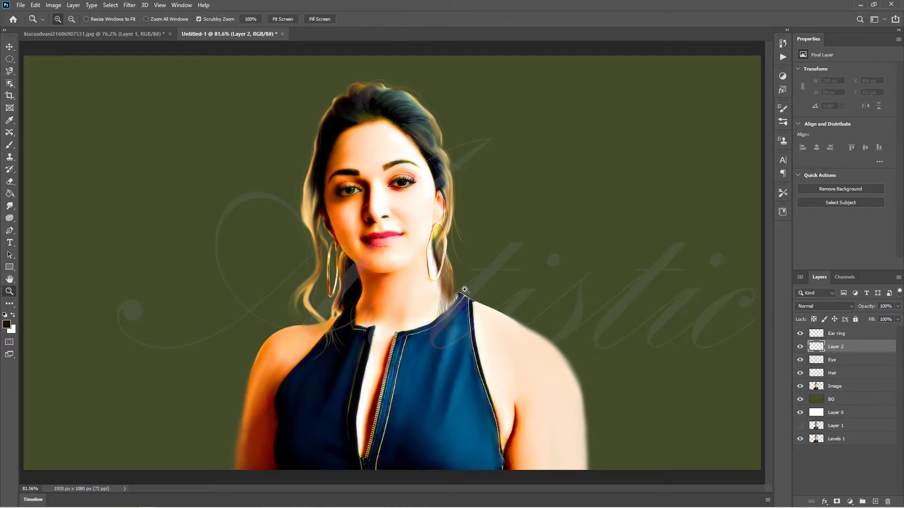
pyautogui.moveTo(396, 180)
pyautogui.mouseDown()
pyautogui.moveTo(468, 217)
pyautogui.moveTo(465, 319)
pyautogui.mouseUp()
pyautogui.press('b')
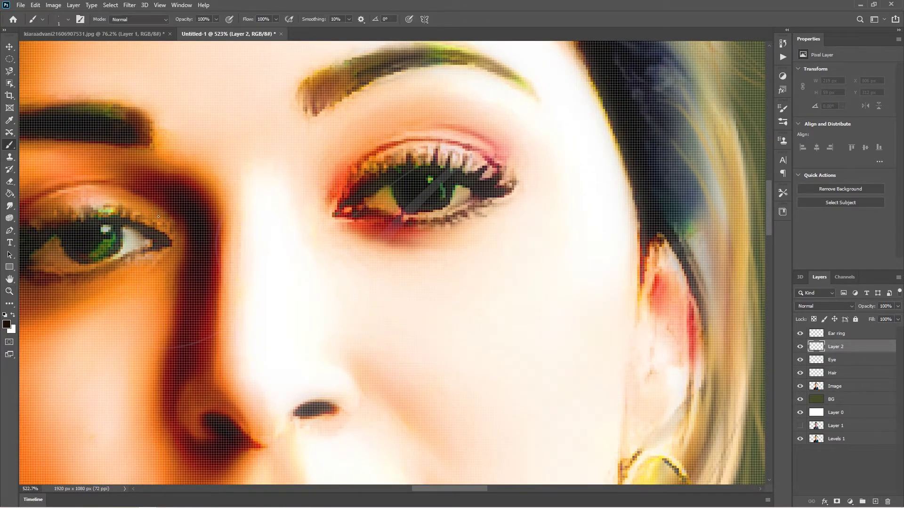
pyautogui.keyDown('alt'); pyautogui.click(78, 245); pyautogui.keyUp('alt')
pyautogui.moveTo(75, 244)
pyautogui.mouseDown()
pyautogui.moveTo(87, 249)
pyautogui.moveTo(70, 240)
pyautogui.mouseUp()
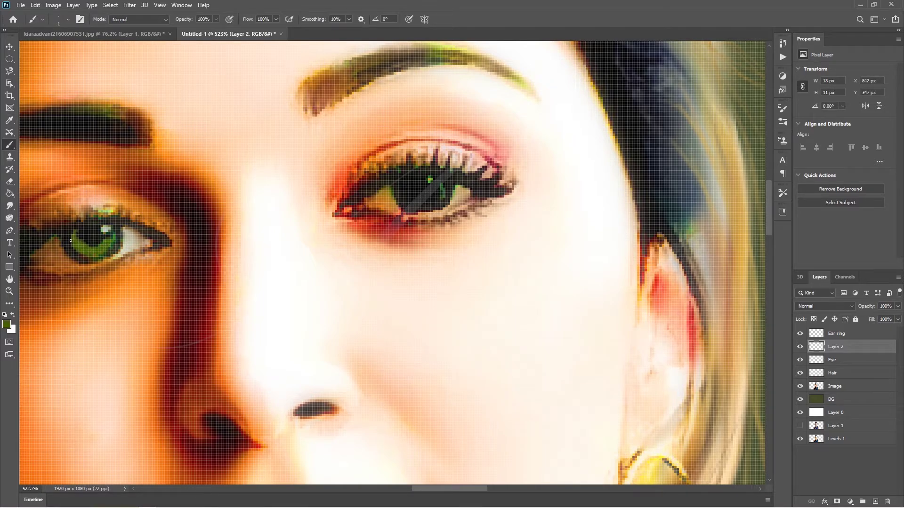
pyautogui.moveTo(438, 188)
pyautogui.mouseDown()
pyautogui.moveTo(421, 191)
pyautogui.moveTo(416, 201)
pyautogui.moveTo(437, 198)
pyautogui.moveTo(425, 201)
pyautogui.mouseUp()
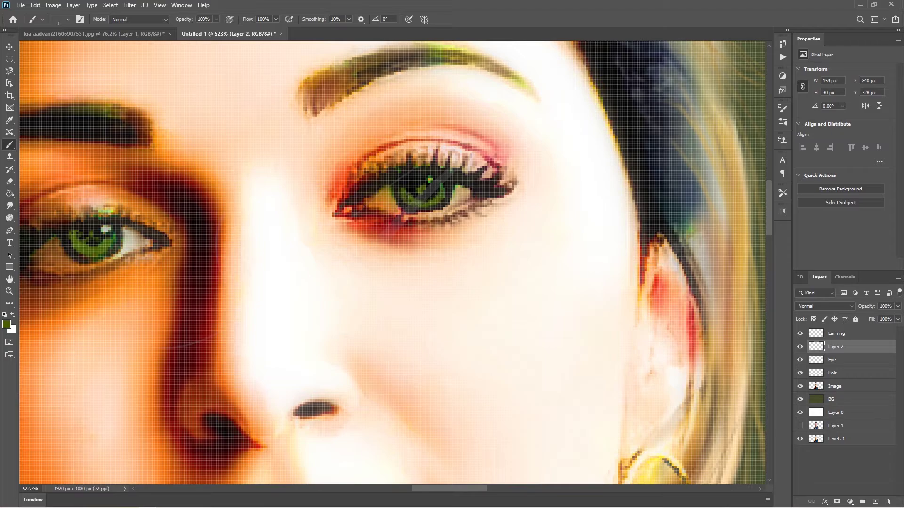
# - Smudge the green paint on both irises and fit the whole image on screen
pyautogui.click(9, 206)
pyautogui.moveTo(81, 253); pyautogui.dragTo(96, 237)
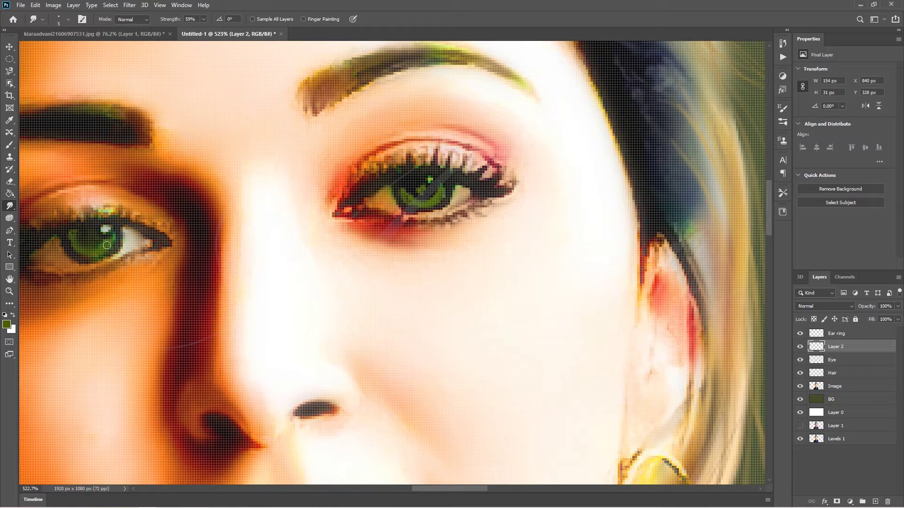
pyautogui.moveTo(407, 192)
pyautogui.mouseDown()
pyautogui.moveTo(416, 202)
pyautogui.moveTo(428, 193)
pyautogui.mouseUp()
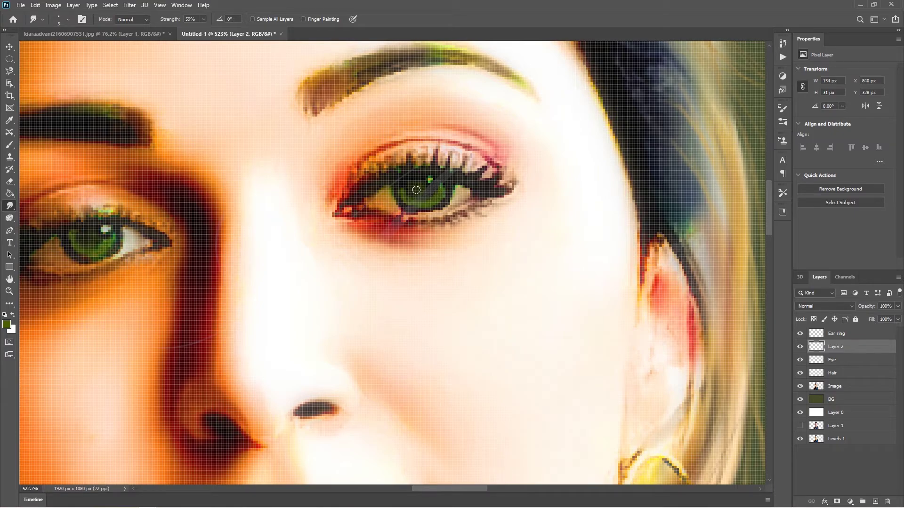
pyautogui.hotkey('ctrl', '0')
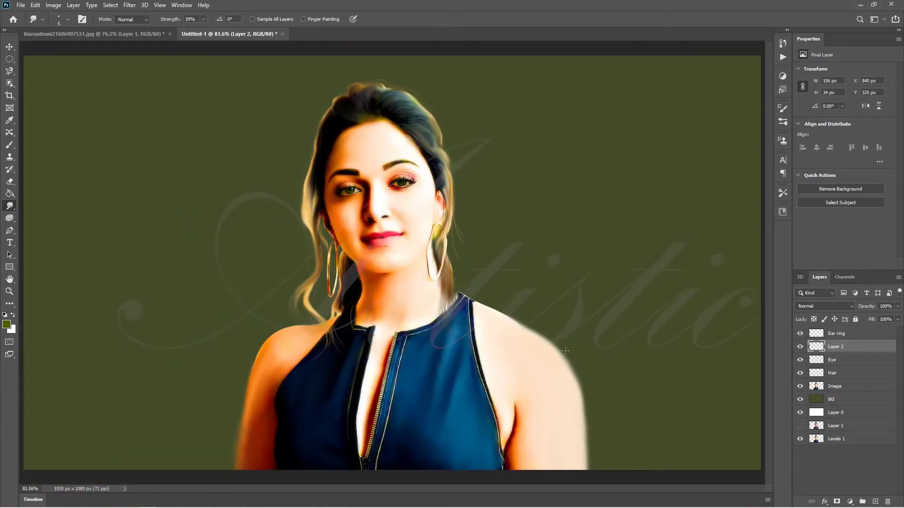
# - Rename Layer 2 to 'Eye 2'
pyautogui.doubleClick(836, 347)
pyautogui.write('Eye 2')
pyautogui.press('Return')
# - On a new top layer inside the subject selection, paint sampled tan with a soft round brush at 31% opacity
pyautogui.click(843, 333)
pyautogui.hotkey('ctrl', 'shift', 'alt', 'n')
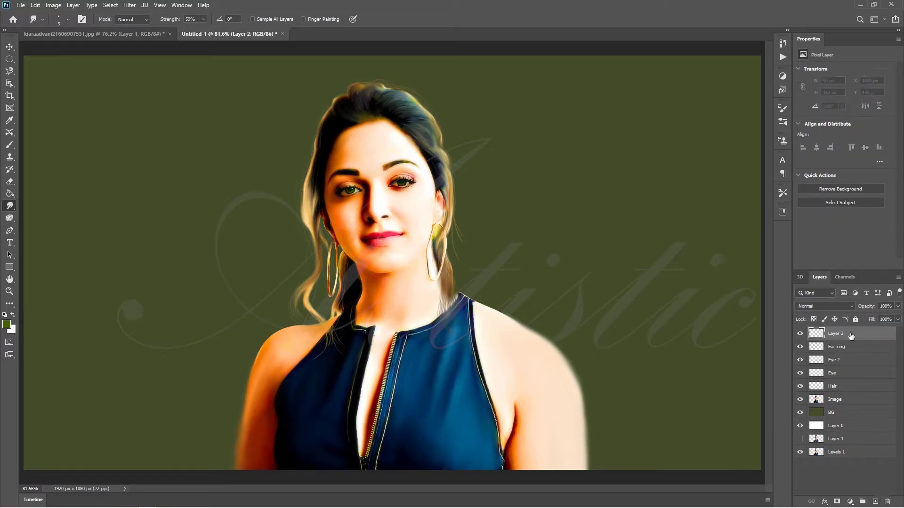
pyautogui.keyDown('ctrl'); pyautogui.click(816, 400); pyautogui.keyUp('ctrl')
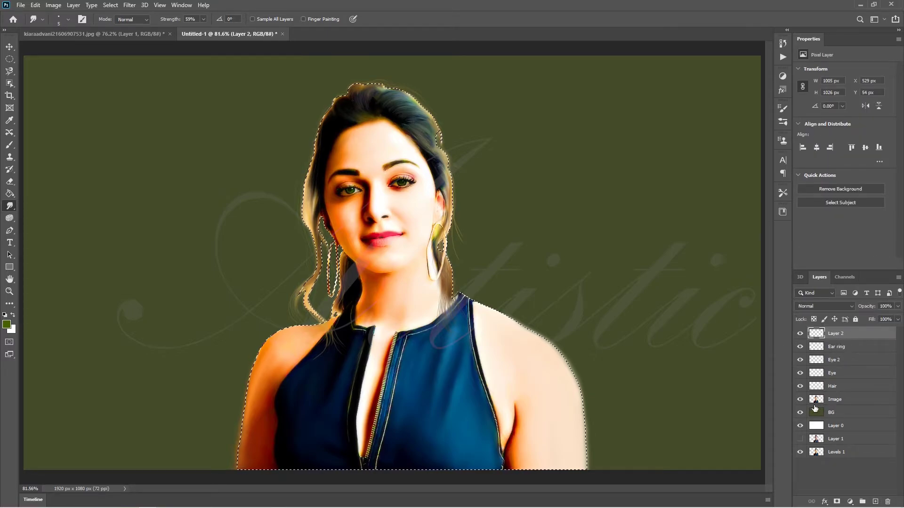
pyautogui.press('b')
pyautogui.click(69, 19)
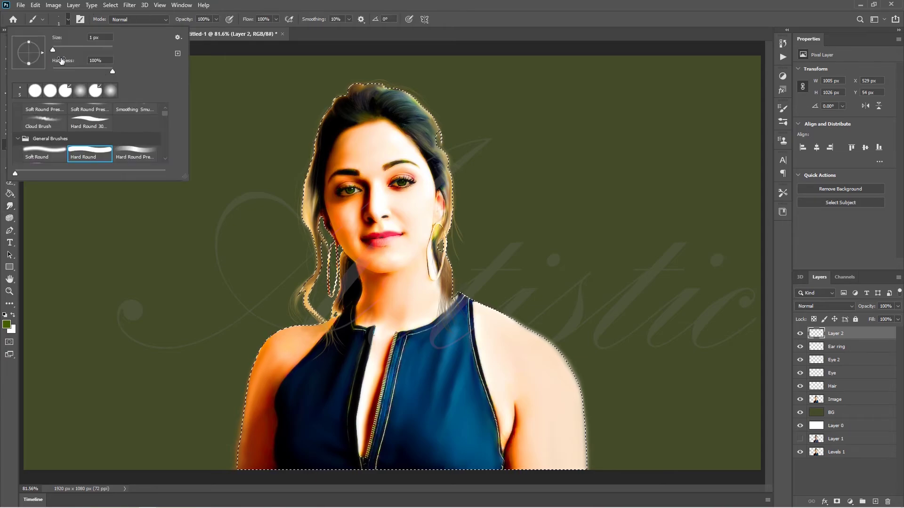
pyautogui.click(42, 151)
pyautogui.click(216, 19)
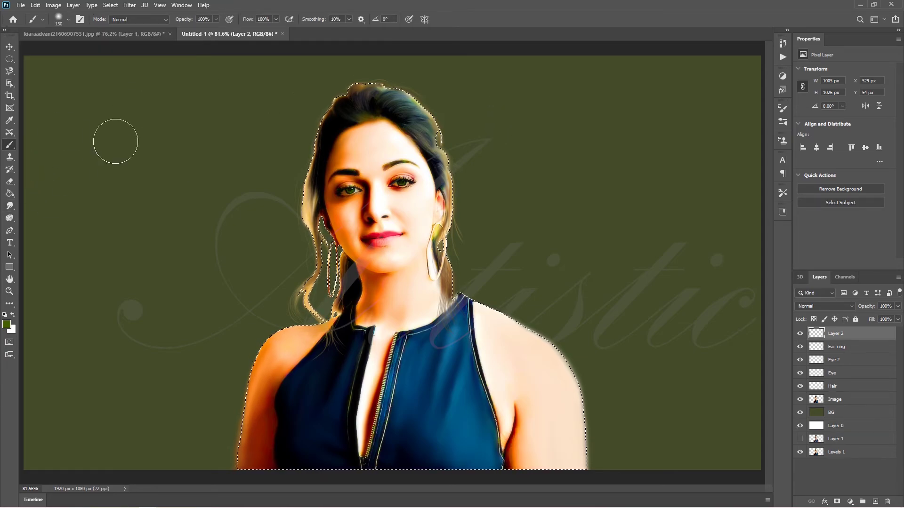
pyautogui.press('i')
pyautogui.click(312, 194)
pyautogui.press('b')
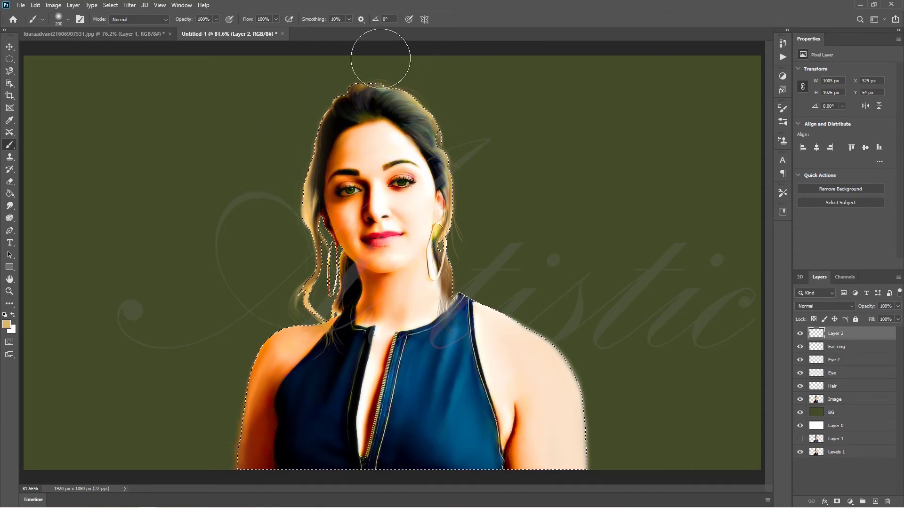
pyautogui.moveTo(861, 307); pyautogui.dragTo(840, 307)
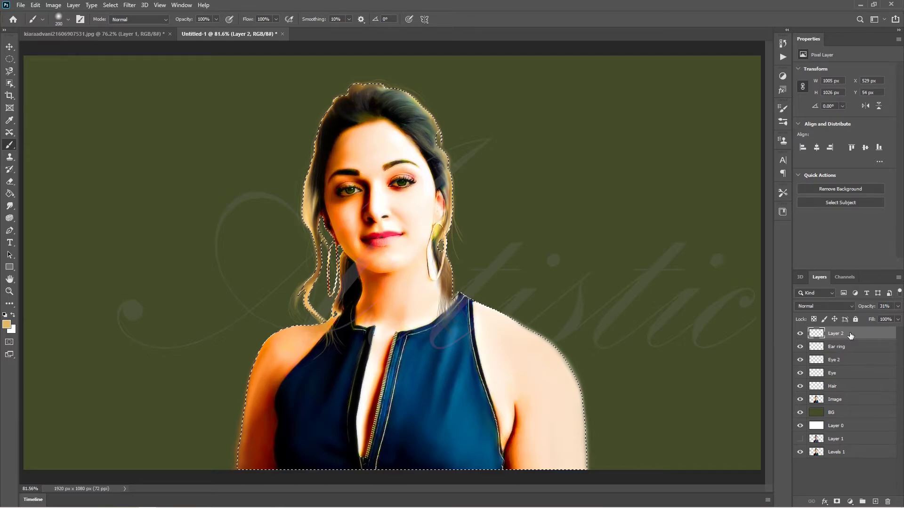
# - Paint dark olive on a new Layer 3 at reduced opacity, then deselect the subject
pyautogui.click(875, 502)
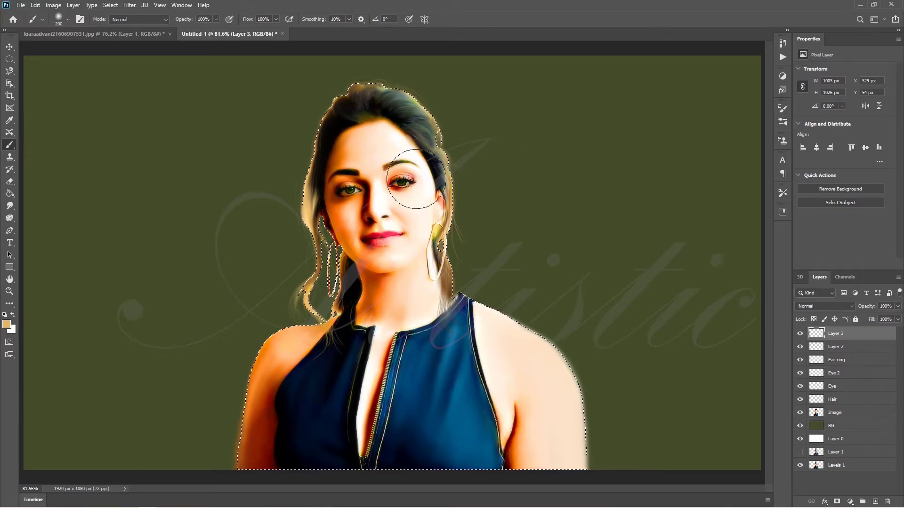
pyautogui.click(7, 325)
pyautogui.click(139, 229)
pyautogui.click(108, 202)
pyautogui.click(223, 131)
pyautogui.press('b')
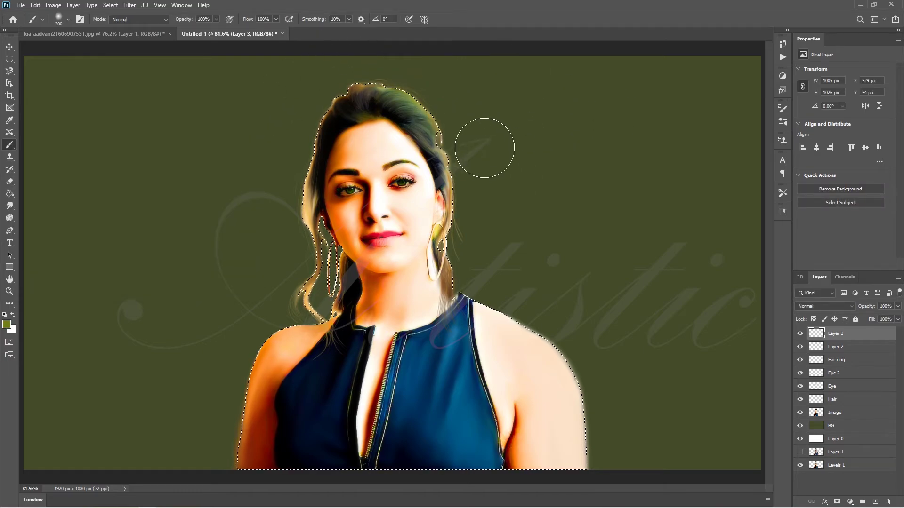
pyautogui.moveTo(866, 307); pyautogui.dragTo(856, 309)
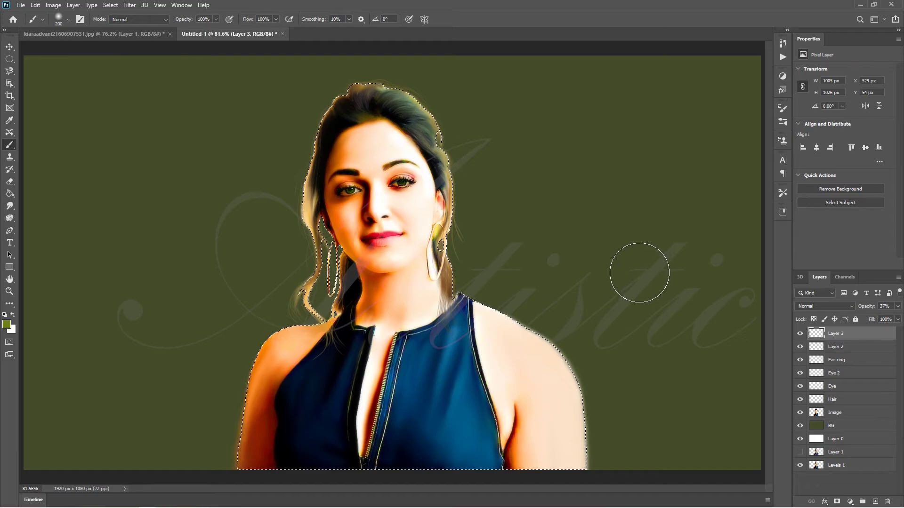
pyautogui.hotkey('ctrl', 'd')
# - Smudge the paint on Layer 2, delete an unwanted extra layer, and select the Image layer
pyautogui.click(835, 347)
pyautogui.press('r')
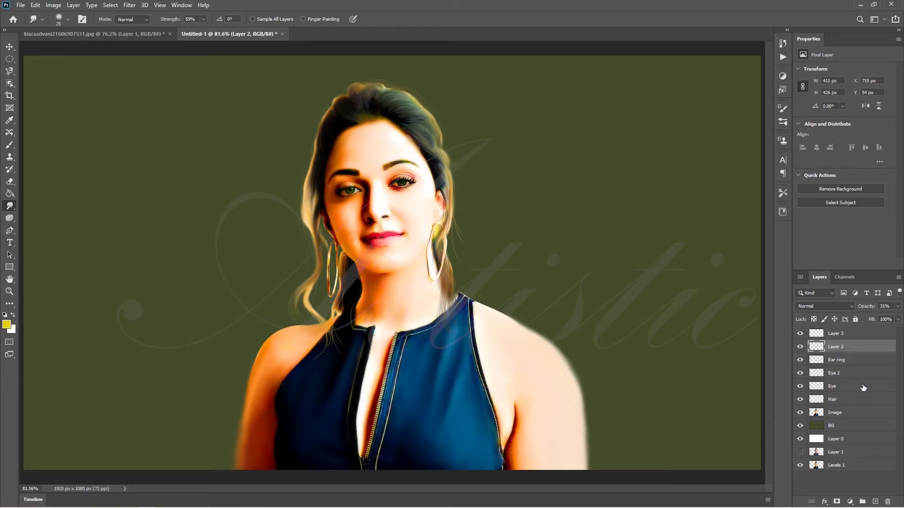
pyautogui.click(846, 374)
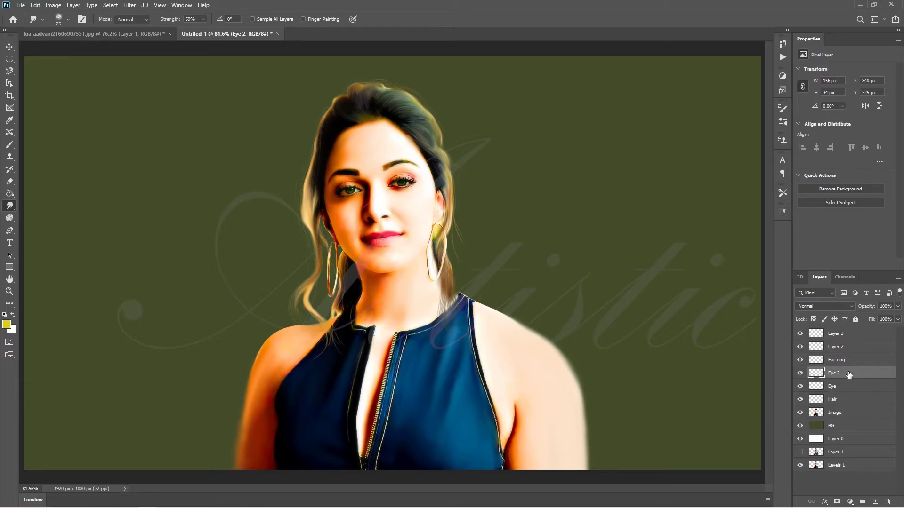
pyautogui.press('e')
pyautogui.hotkey('ctrl', 'shift', 'alt', 'n')
pyautogui.press('Delete')
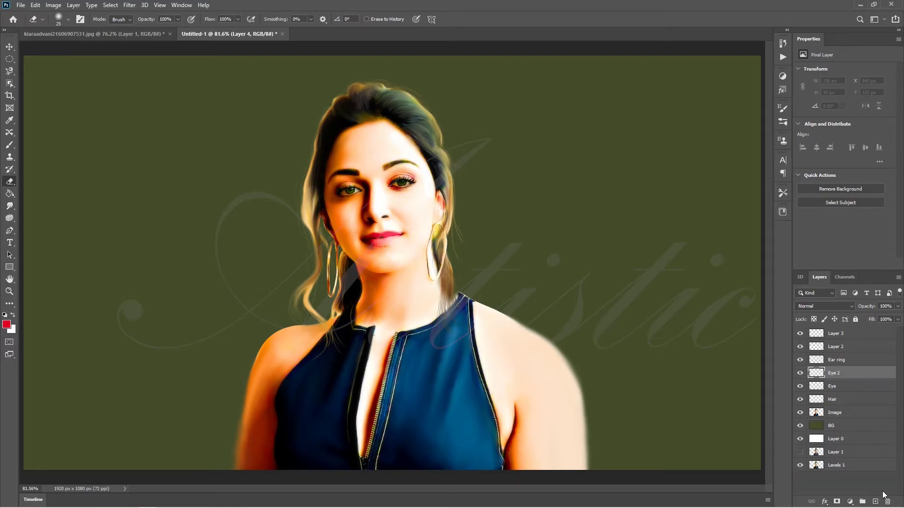
pyautogui.click(845, 416)
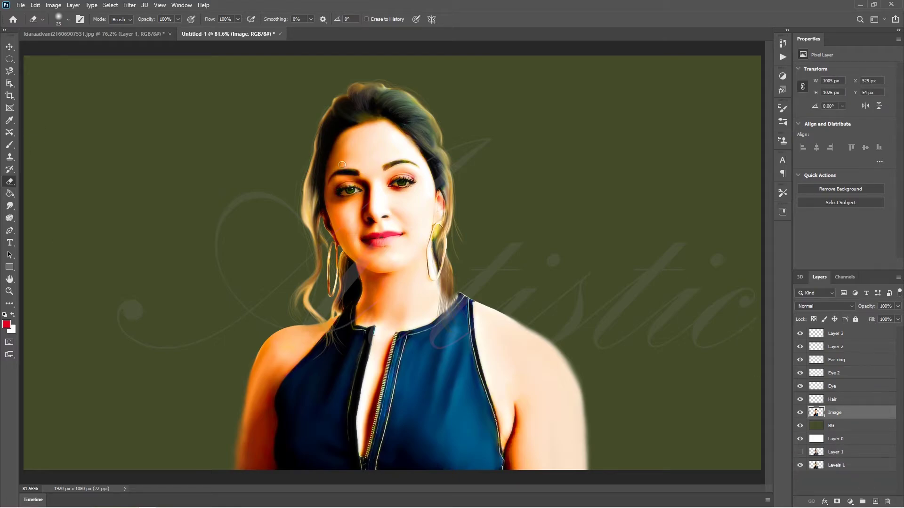
# - Convert the pen path around the lips into a selection
pyautogui.press('p')
pyautogui.scroll(3, 395, 295)
pyautogui.scroll(2, 396, 294)
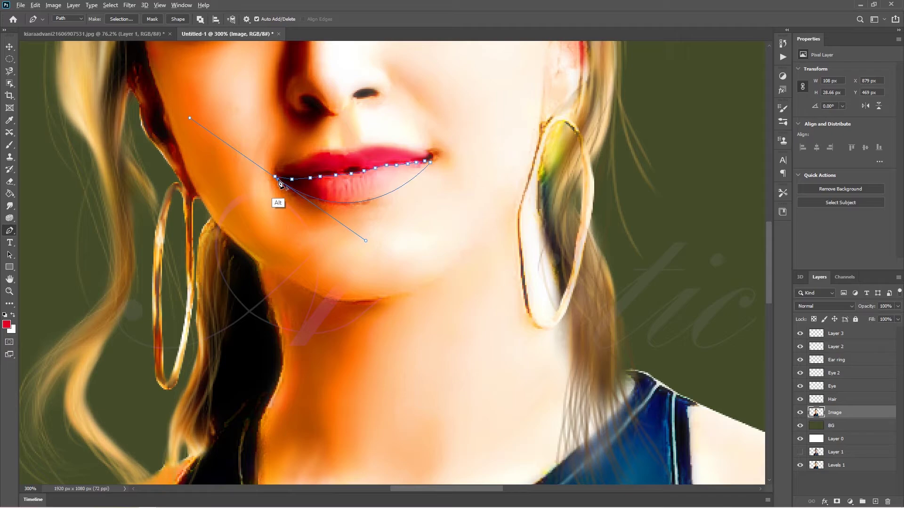
pyautogui.hotkey('ctrl', 'Return')
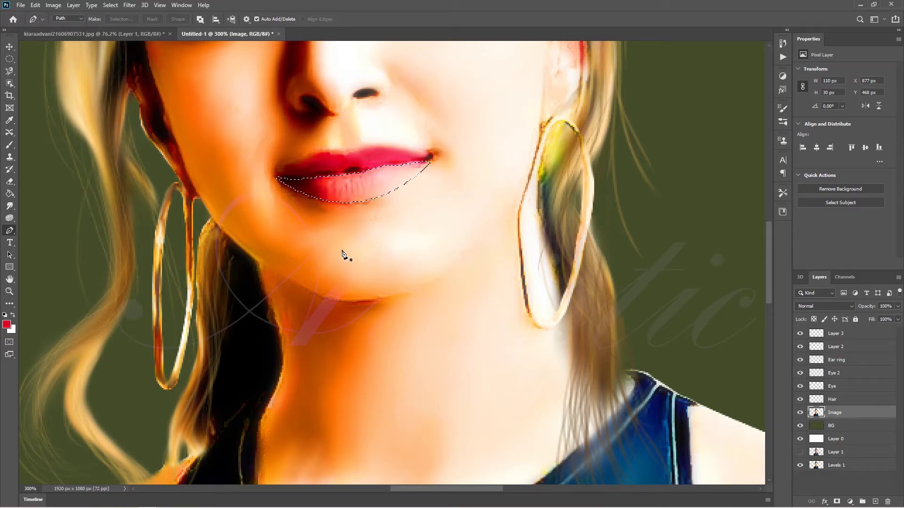
# - Paint dark red over the lower lip on a new layer blended in Overlay mode
pyautogui.click(855, 373)
pyautogui.hotkey('ctrl', 'shift', 'alt', 'n')
pyautogui.click(16, 148)
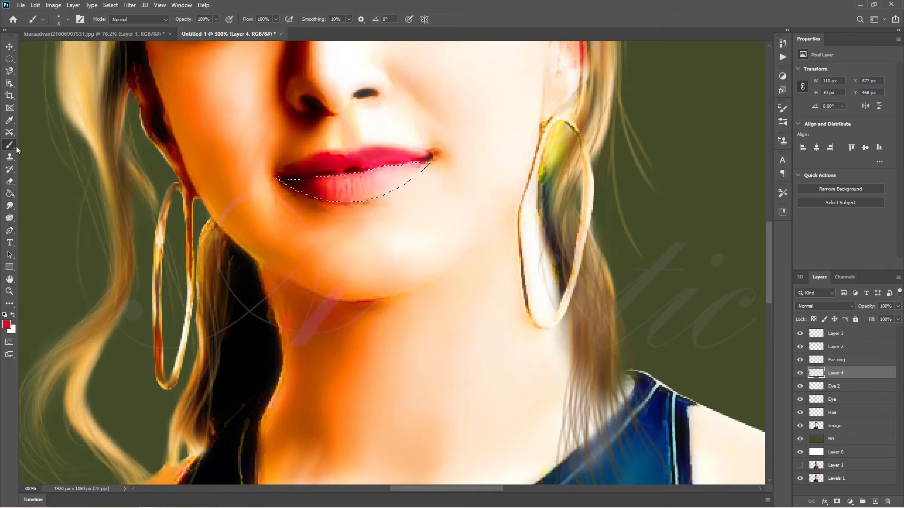
pyautogui.click(7, 325)
pyautogui.click(222, 129)
pyautogui.moveTo(410, 165); pyautogui.dragTo(302, 180)
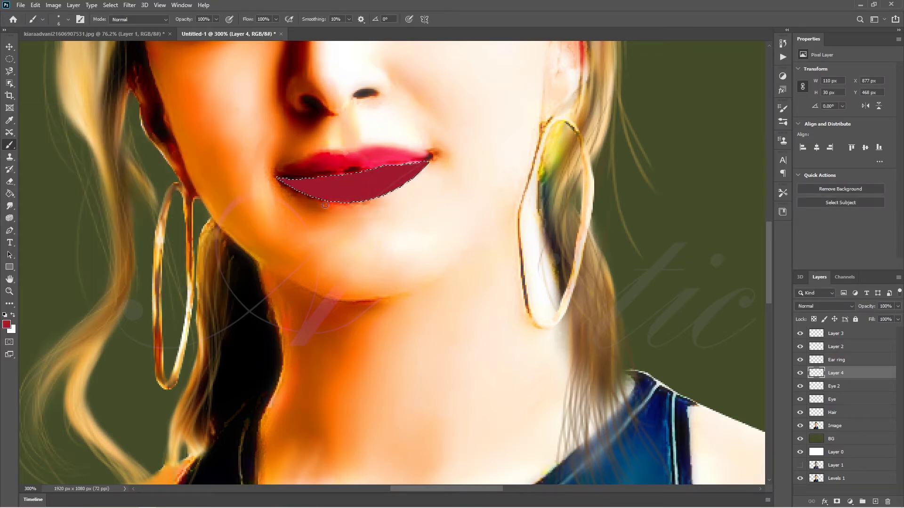
pyautogui.click(850, 309)
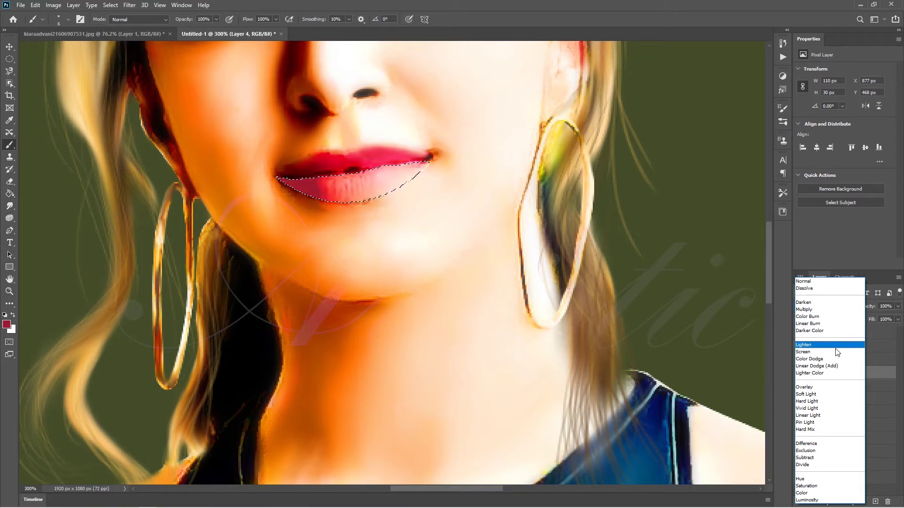
pyautogui.click(835, 387)
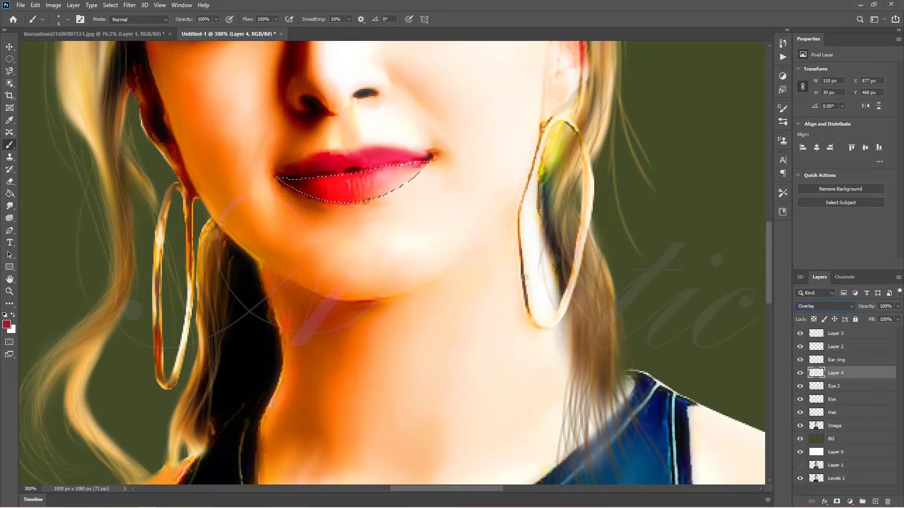
# - Add Layer 5 above Layer 4 in Overlay mode at 53% opacity, then drop the lip selection
pyautogui.keyDown('ctrl'); pyautogui.click(542, 288); pyautogui.keyUp('ctrl')
pyautogui.click(18, 229)
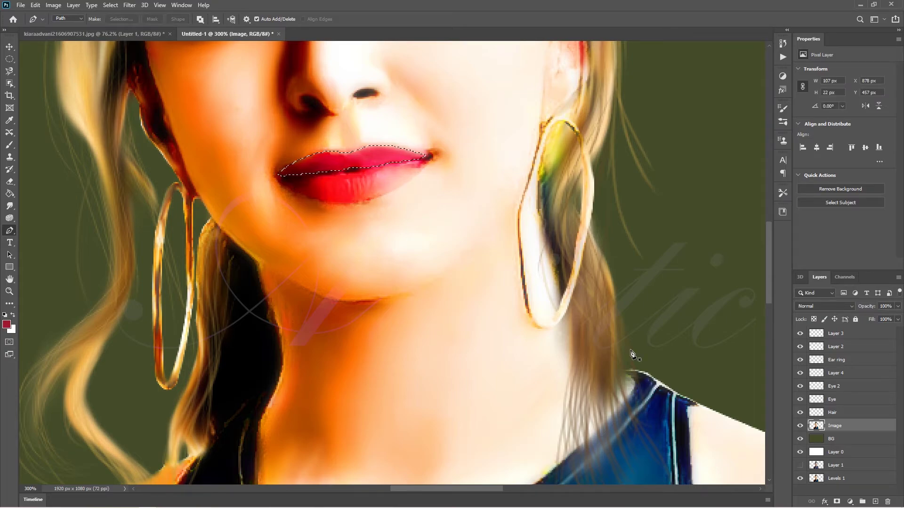
pyautogui.click(853, 375)
pyautogui.click(874, 501)
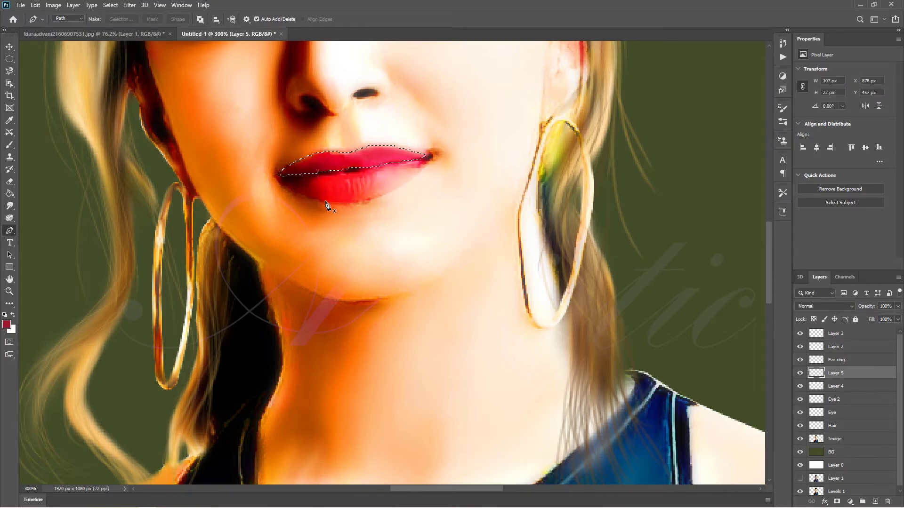
pyautogui.press('b')
pyautogui.click(823, 307)
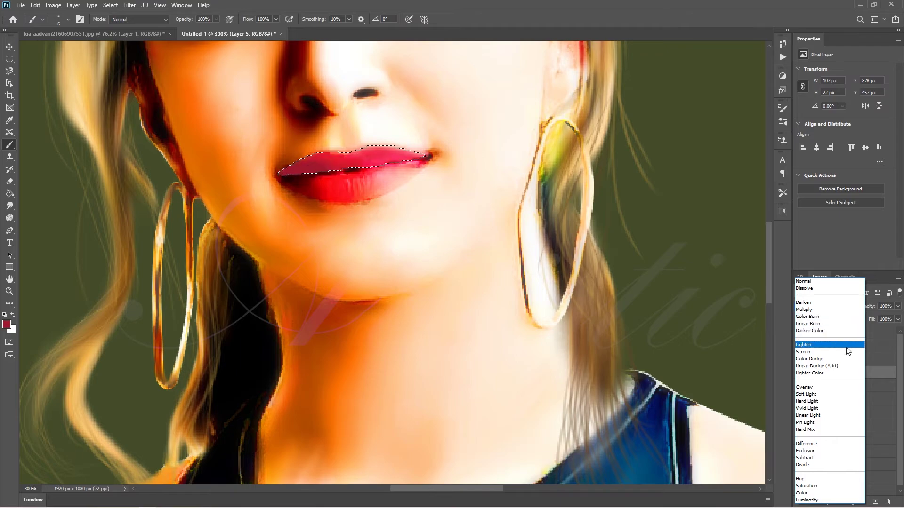
pyautogui.click(833, 377)
pyautogui.moveTo(861, 313); pyautogui.dragTo(836, 305)
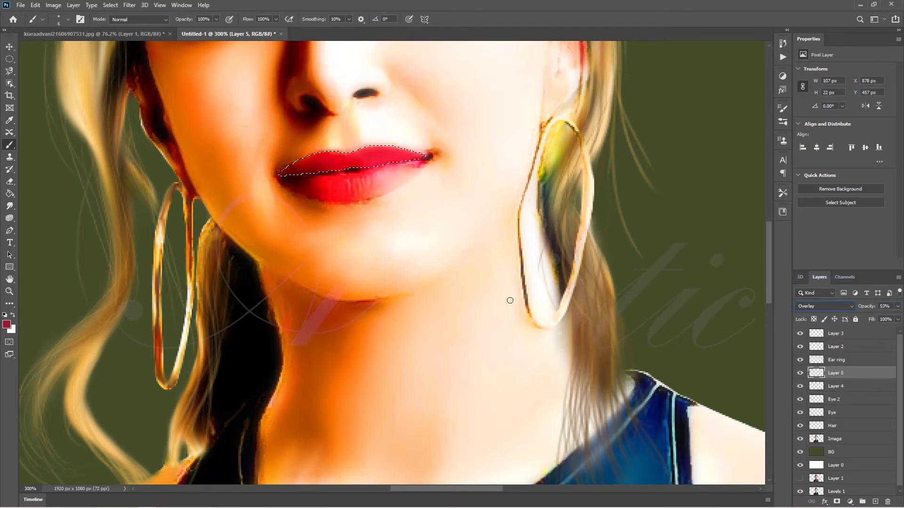
pyautogui.click(9, 59)
pyautogui.click(343, 259)
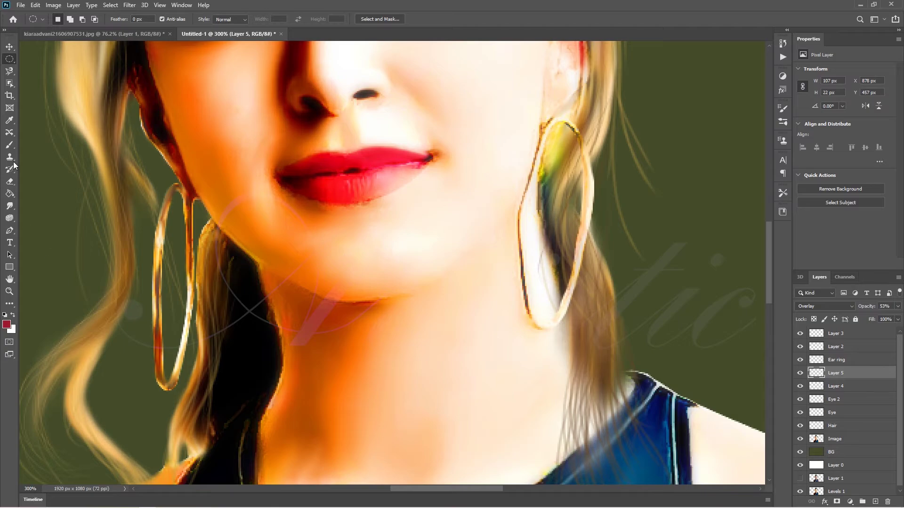
# - Erase stray red on Layer 4, smudge the skin around the lips on the Image layer, and fit to screen
pyautogui.click(10, 182)
pyautogui.click(851, 386)
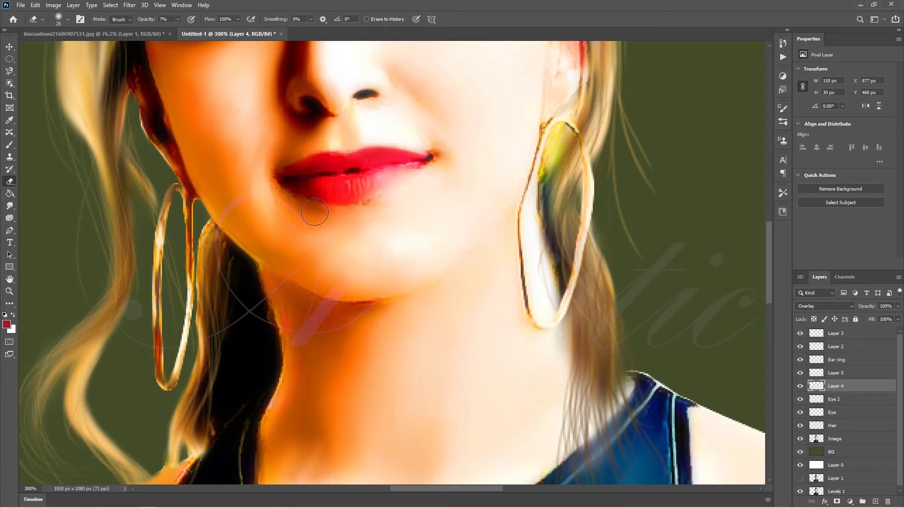
pyautogui.click(845, 440)
pyautogui.click(9, 206)
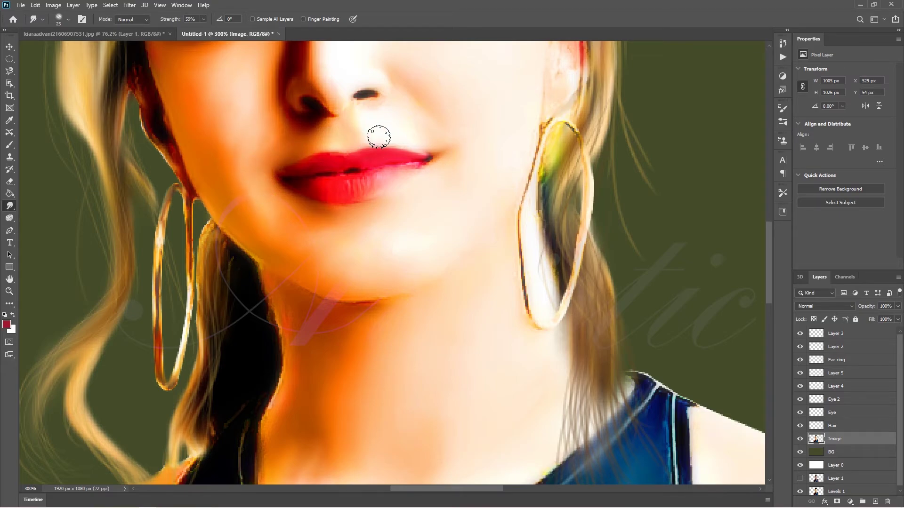
pyautogui.hotkey('ctrl', '0')
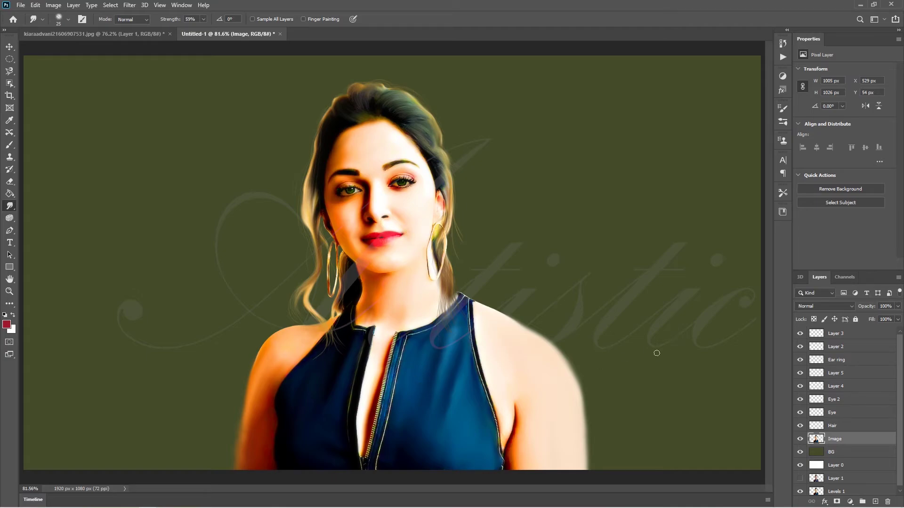
# - Select the BG layer and set up a 500 px cloud brush
pyautogui.click(853, 373)
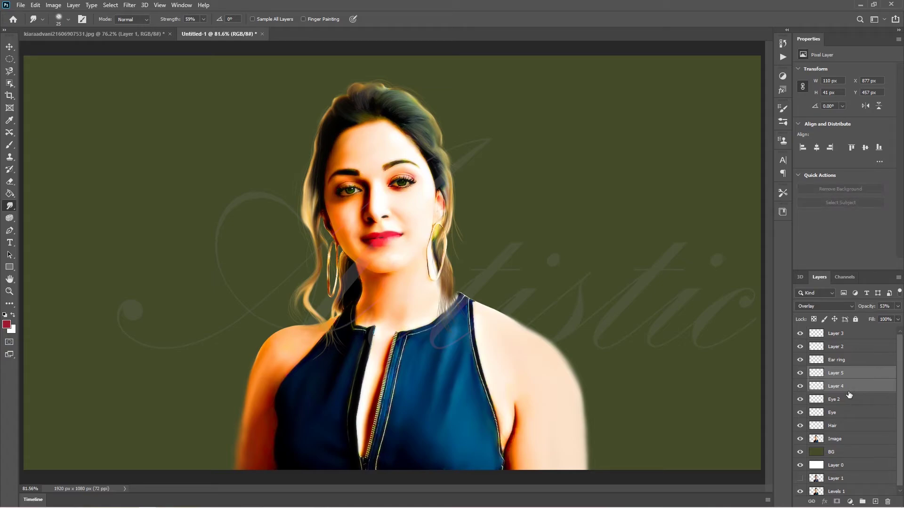
pyautogui.click(848, 455)
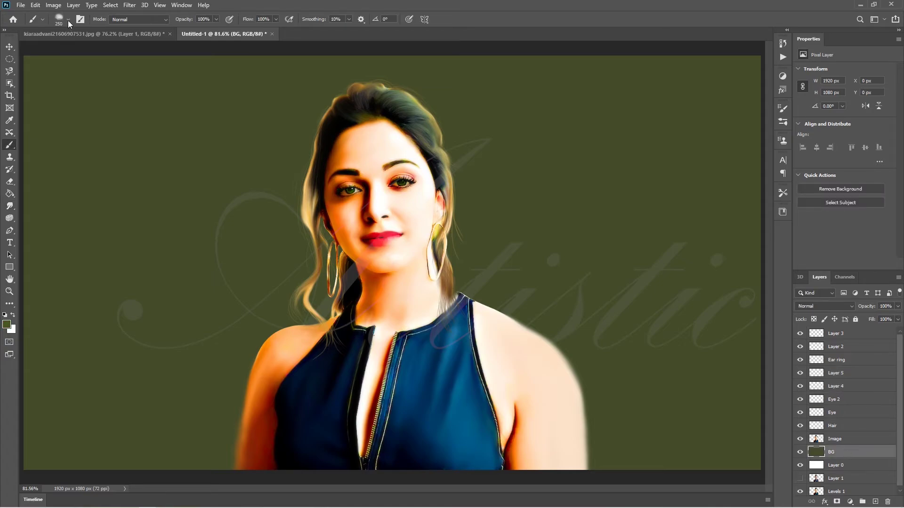
pyautogui.press('b')
pyautogui.click(69, 18)
pyautogui.press('Escape')
pyautogui.press(']')
pyautogui.press(']')
pyautogui.press(']')
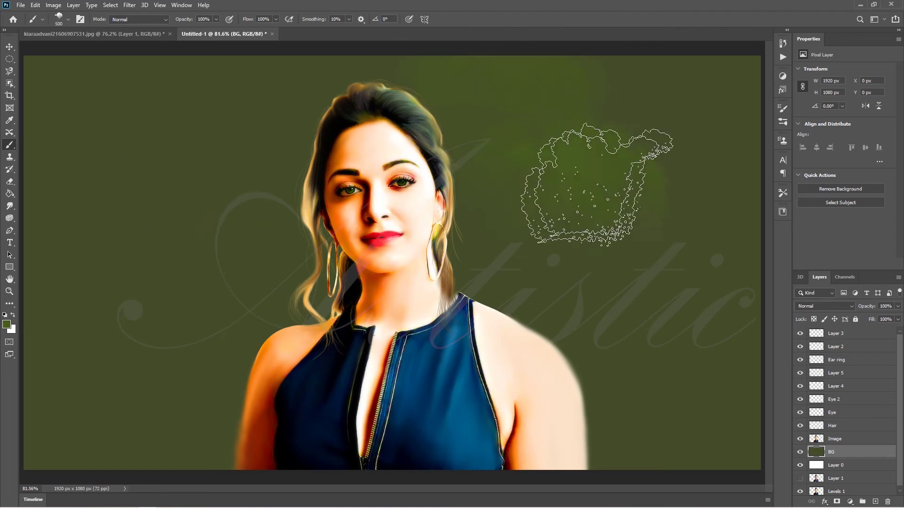
# - Paint green clouds across the upper background, switching to bright green b3ed42 around the head
pyautogui.moveTo(585, 181); pyautogui.dragTo(504, 202)
pyautogui.moveTo(386, 56)
pyautogui.mouseDown()
pyautogui.moveTo(302, 253)
pyautogui.moveTo(202, 222)
pyautogui.mouseUp()
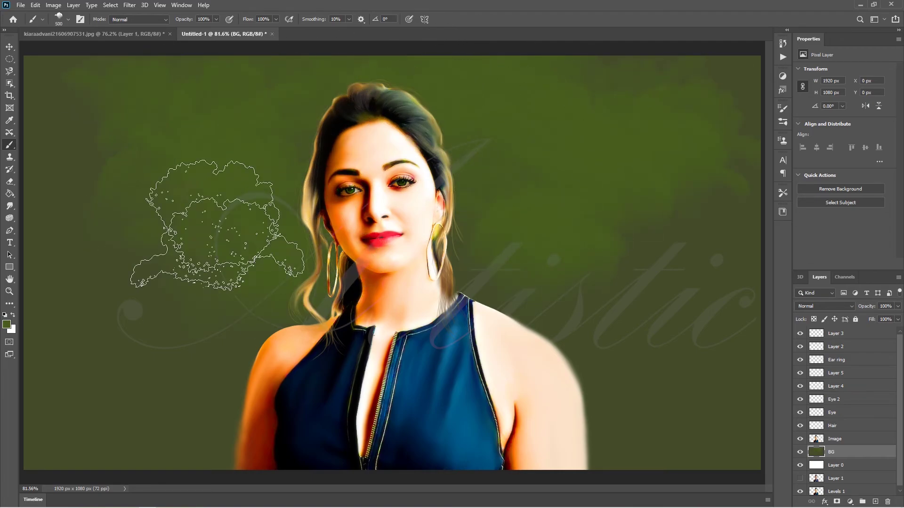
pyautogui.click(6, 325)
pyautogui.click(222, 127)
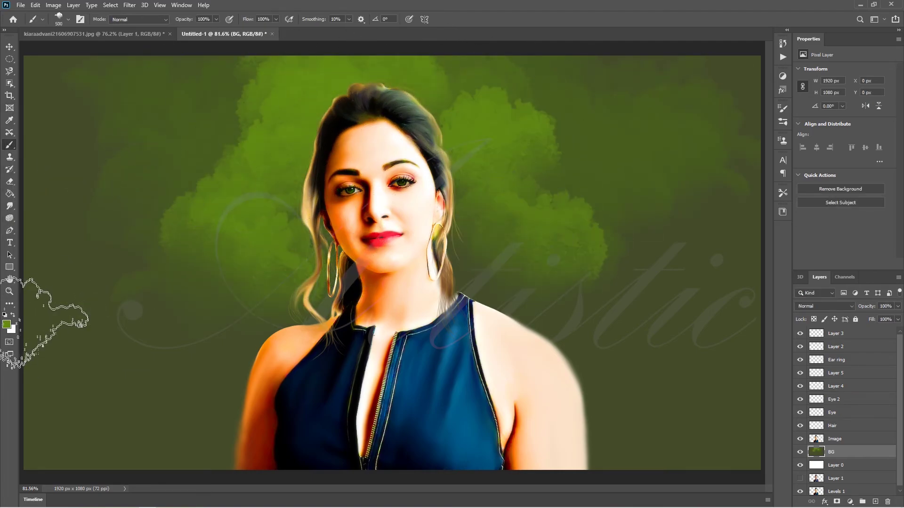
pyautogui.click(7, 324)
pyautogui.click(95, 142)
pyautogui.click(229, 132)
pyautogui.moveTo(462, 84); pyautogui.dragTo(593, 292)
# - Paint brown-orange clouds (744016) along the bottom and lower corners of the background
pyautogui.click(7, 324)
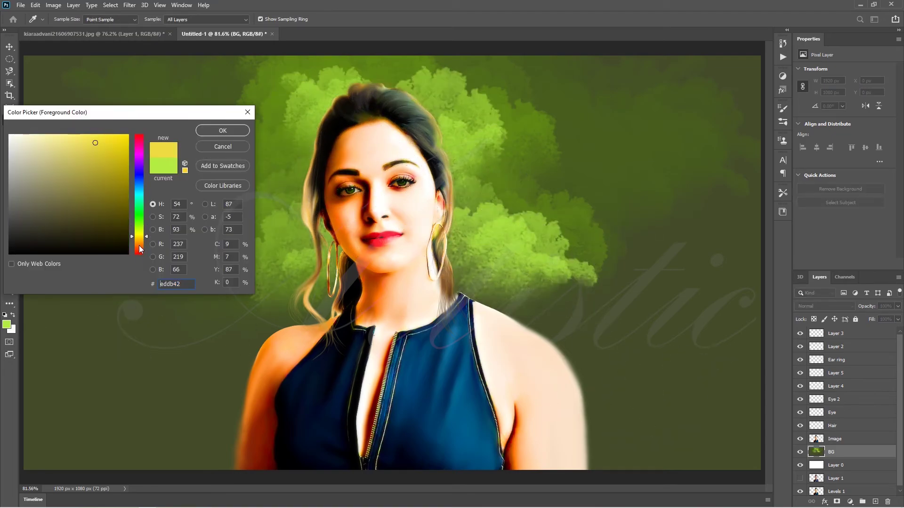
pyautogui.click(139, 249)
pyautogui.click(107, 202)
pyautogui.click(223, 131)
pyautogui.moveTo(28, 415)
pyautogui.mouseDown()
pyautogui.moveTo(60, 353)
pyautogui.moveTo(586, 358)
pyautogui.moveTo(720, 452)
pyautogui.mouseUp()
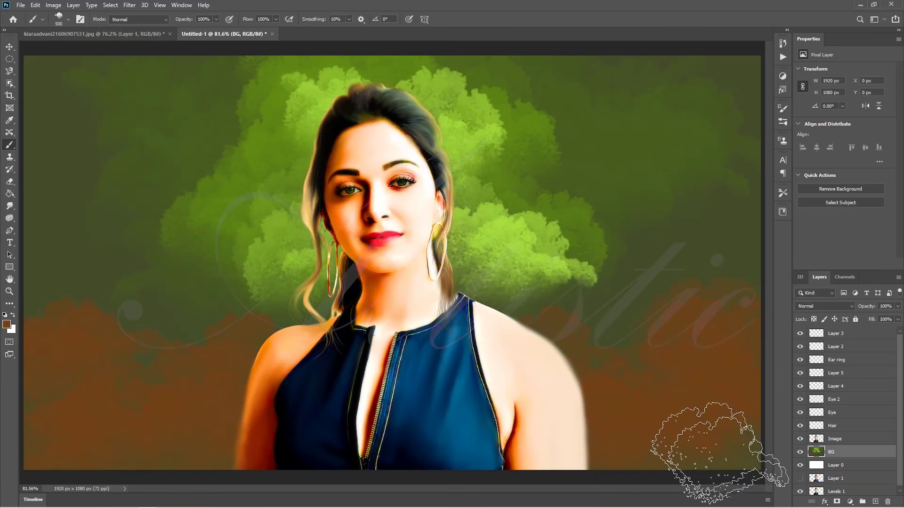
pyautogui.click(7, 325)
pyautogui.click(204, 135)
pyautogui.moveTo(292, 306); pyautogui.dragTo(198, 415)
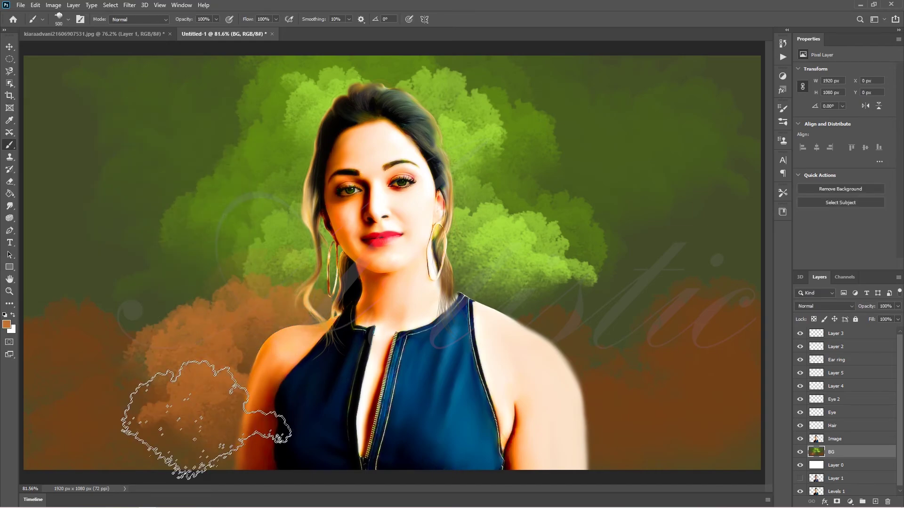
pyautogui.moveTo(471, 325)
pyautogui.mouseDown()
pyautogui.moveTo(687, 433)
pyautogui.moveTo(673, 415)
pyautogui.mouseUp()
# - Layer a brighter orange over the lower clouds
pyautogui.click(6, 324)
pyautogui.click(123, 139)
pyautogui.click(223, 130)
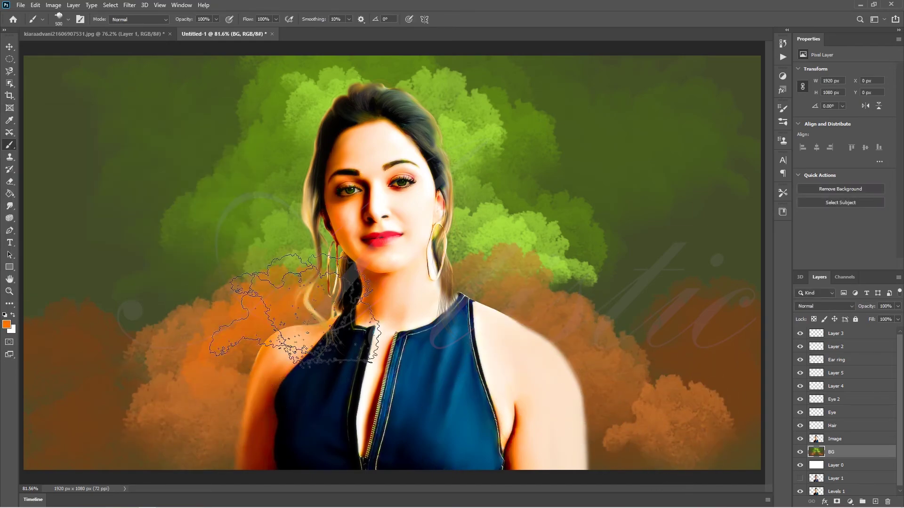
pyautogui.moveTo(282, 329)
pyautogui.mouseDown()
pyautogui.moveTo(471, 302)
pyautogui.moveTo(589, 424)
pyautogui.mouseUp()
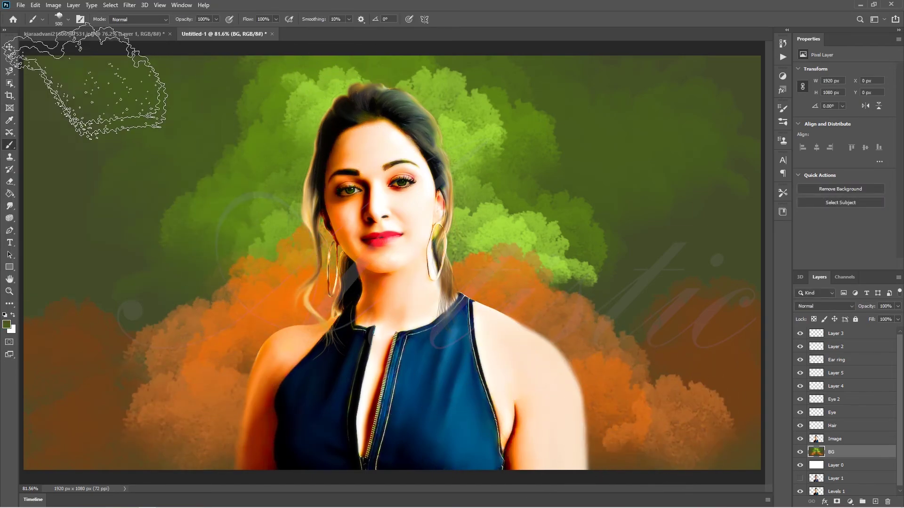
# - Rework the top with more bright green, and darken then brighten the bottom clouds with brown and orange
pyautogui.keyDown('alt'); pyautogui.click(696, 151); pyautogui.keyUp('alt')
pyautogui.moveTo(203, 71); pyautogui.dragTo(117, 258)
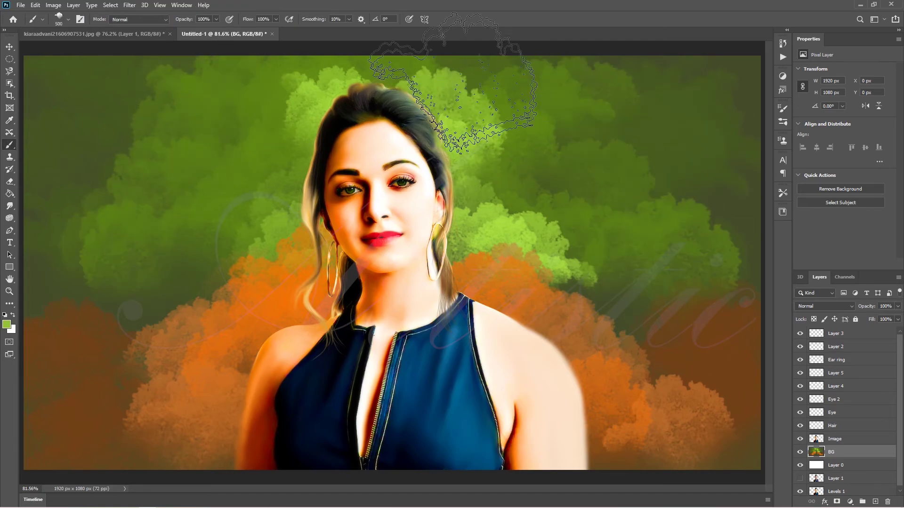
pyautogui.moveTo(471, 108); pyautogui.dragTo(244, 108)
pyautogui.keyDown('alt'); pyautogui.click(508, 308); pyautogui.keyUp('alt')
pyautogui.moveTo(99, 409)
pyautogui.mouseDown()
pyautogui.moveTo(665, 282)
pyautogui.moveTo(161, 252)
pyautogui.moveTo(664, 372)
pyautogui.mouseUp()
pyautogui.keyDown('alt'); pyautogui.click(282, 452); pyautogui.keyUp('alt')
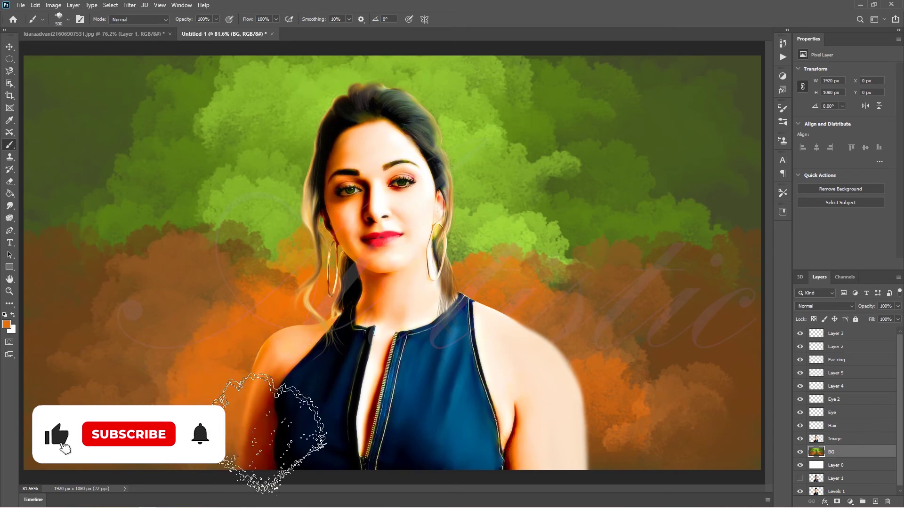
pyautogui.moveTo(736, 433); pyautogui.dragTo(589, 410)
# - Smudge the green clouds upper-left, left of the face and right of the head into streaks
pyautogui.click(9, 205)
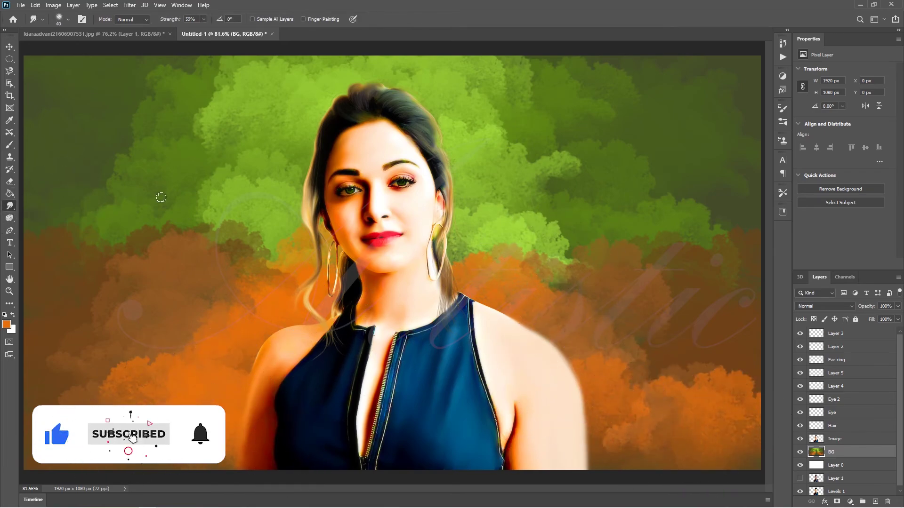
pyautogui.moveTo(120, 216)
pyautogui.mouseDown()
pyautogui.moveTo(318, 70)
pyautogui.moveTo(172, 201)
pyautogui.mouseUp()
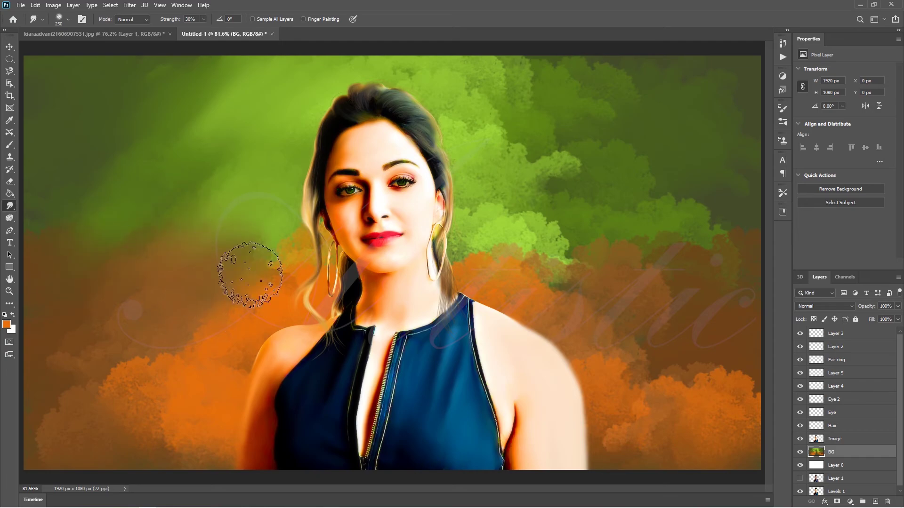
pyautogui.moveTo(250, 275); pyautogui.dragTo(120, 379)
pyautogui.moveTo(424, 113)
pyautogui.mouseDown()
pyautogui.moveTo(480, 119)
pyautogui.moveTo(484, 258)
pyautogui.moveTo(599, 179)
pyautogui.moveTo(659, 252)
pyautogui.moveTo(581, 258)
pyautogui.moveTo(642, 433)
pyautogui.moveTo(642, 343)
pyautogui.mouseUp()
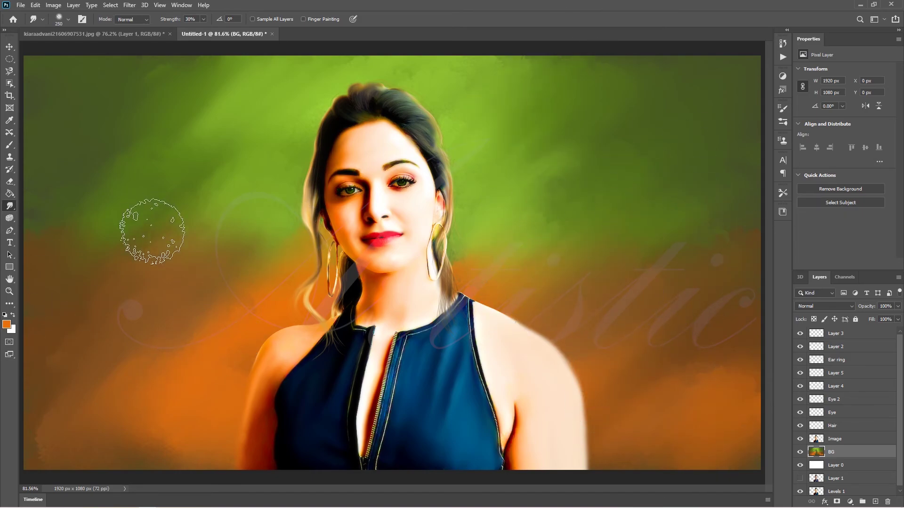
# - Dab two extra orange clouds onto the lower-right background with the Brush, then return to Smudge
pyautogui.press('b')
pyautogui.click(692, 405)
pyautogui.click(659, 423)
pyautogui.click(9, 206)
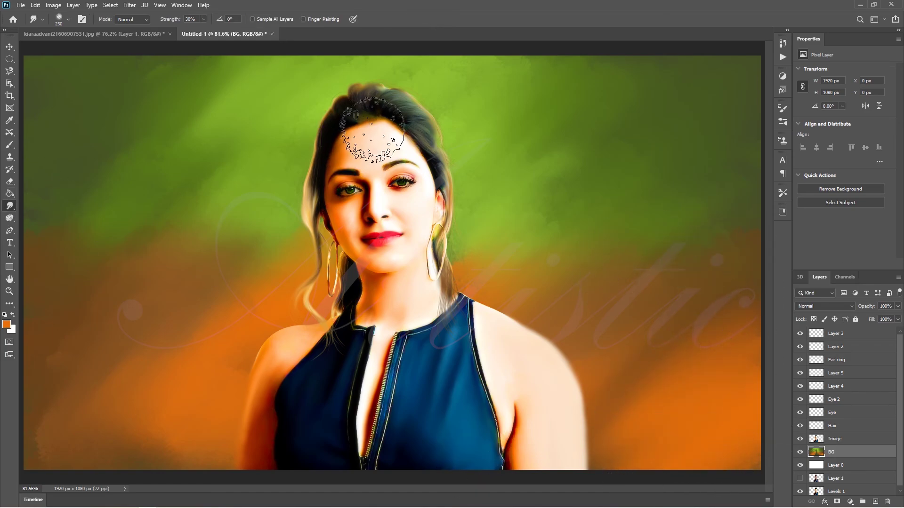
pyautogui.click(132, 19)
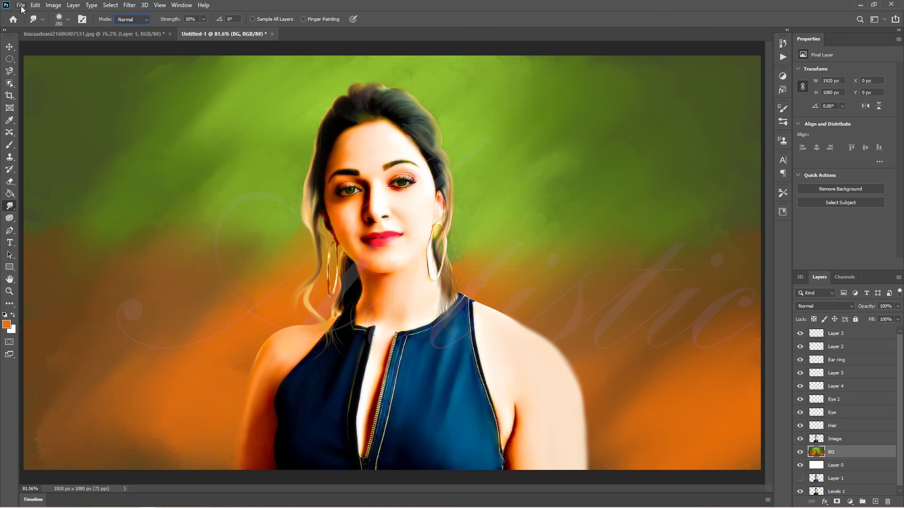
# - Open Artistic_Logo_psd.psd and drag the logo layer into the portrait document
pyautogui.click(21, 5)
pyautogui.click(33, 27)
pyautogui.doubleClick(113, 81)
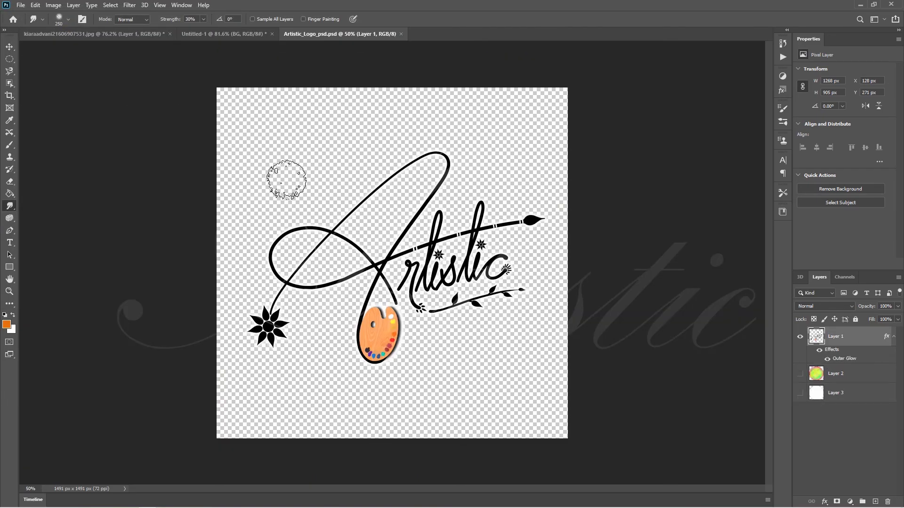
pyautogui.press('v')
pyautogui.moveTo(360, 306); pyautogui.dragTo(750, 464)
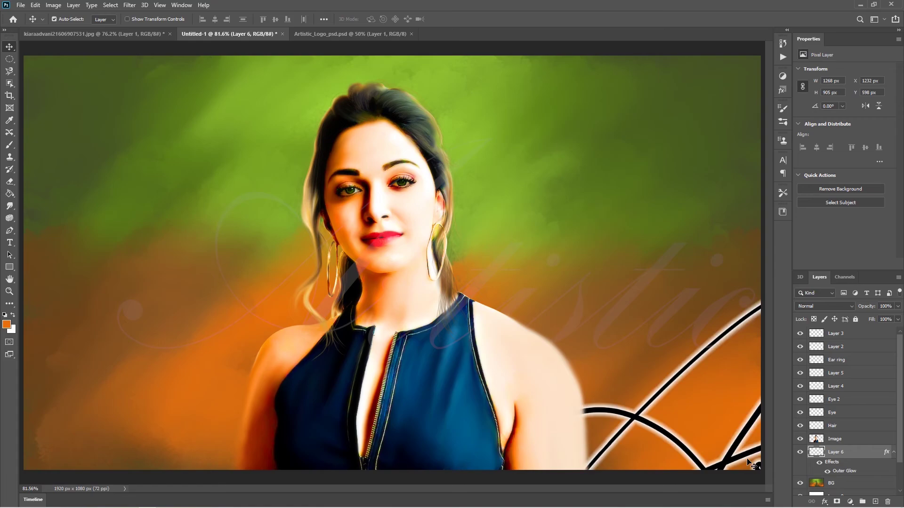
# - Scale the logo to about a quarter size and move it to the bottom-right corner
pyautogui.hotkey('ctrl', 't')
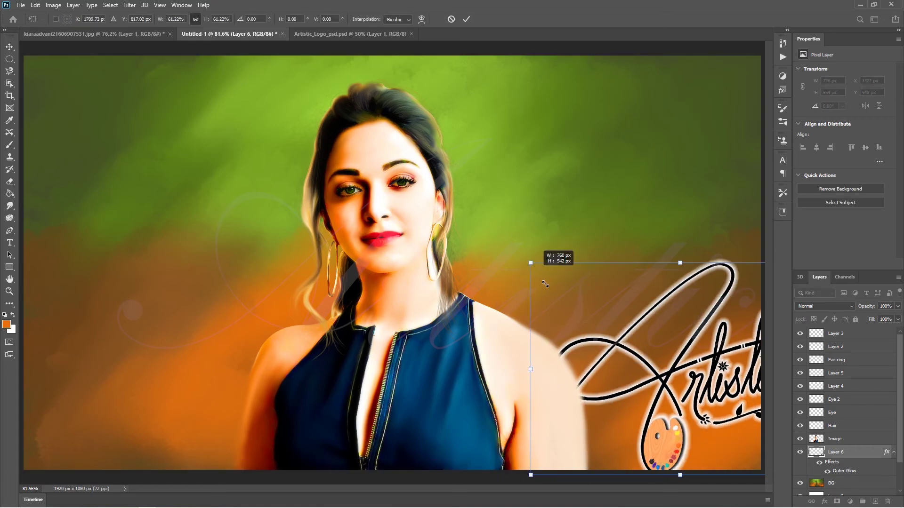
pyautogui.moveTo(496, 285); pyautogui.dragTo(579, 367)
pyautogui.moveTo(597, 410)
pyautogui.mouseDown()
pyautogui.moveTo(666, 424)
pyautogui.moveTo(653, 424)
pyautogui.mouseUp()
pyautogui.press('Return')
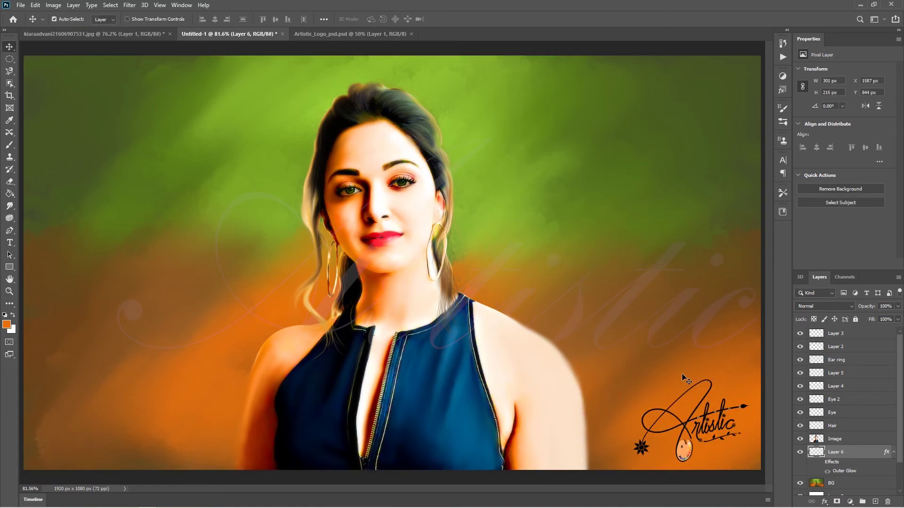
# - Shrink the logo slightly more, tilt it about 14 degrees and nudge it lower
pyautogui.hotkey('ctrl', 't')
pyautogui.moveTo(630, 376); pyautogui.dragTo(652, 391)
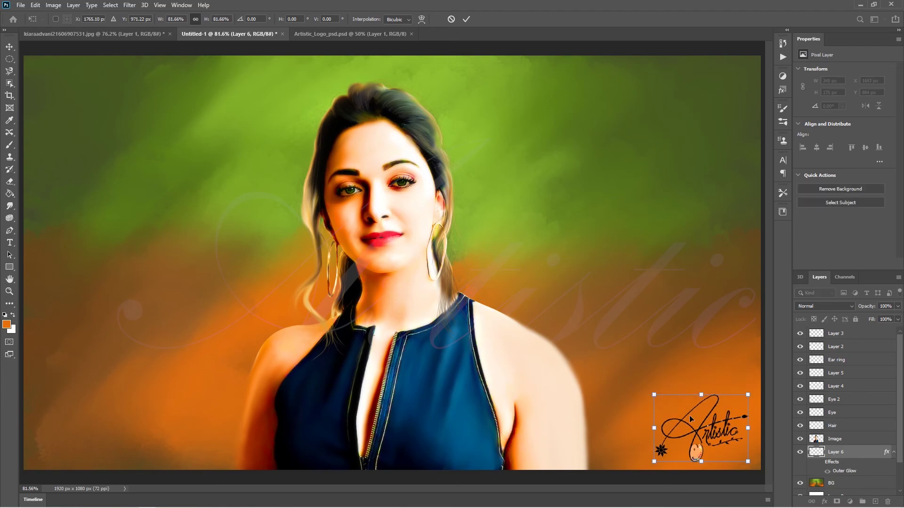
pyautogui.moveTo(753, 459); pyautogui.dragTo(758, 442)
pyautogui.moveTo(716, 411); pyautogui.dragTo(719, 421)
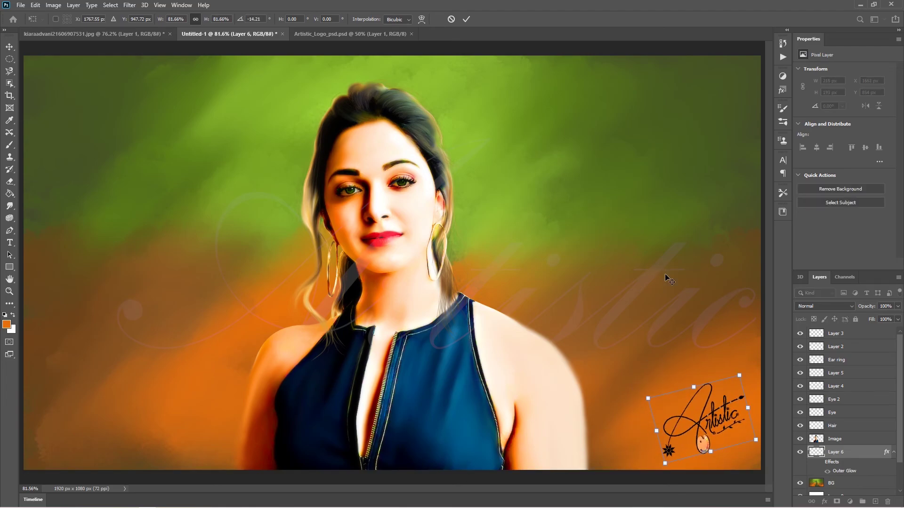
pyautogui.press('Return')
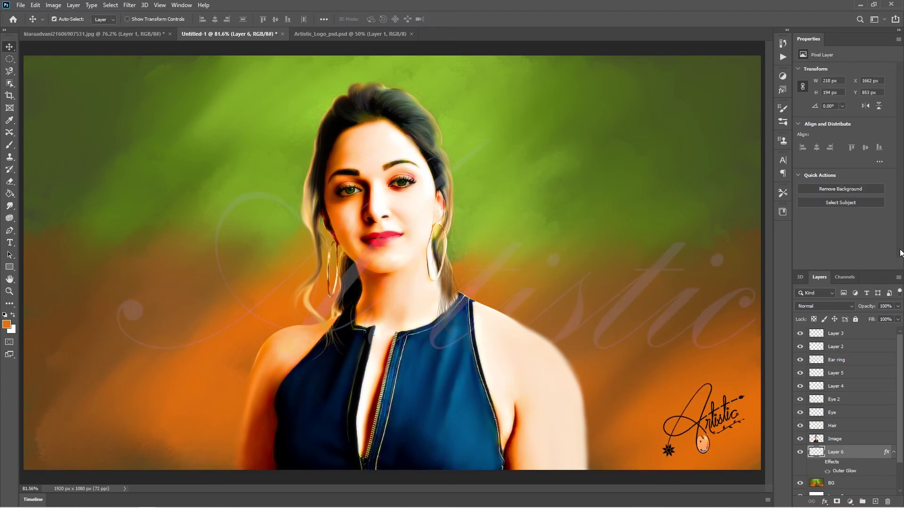